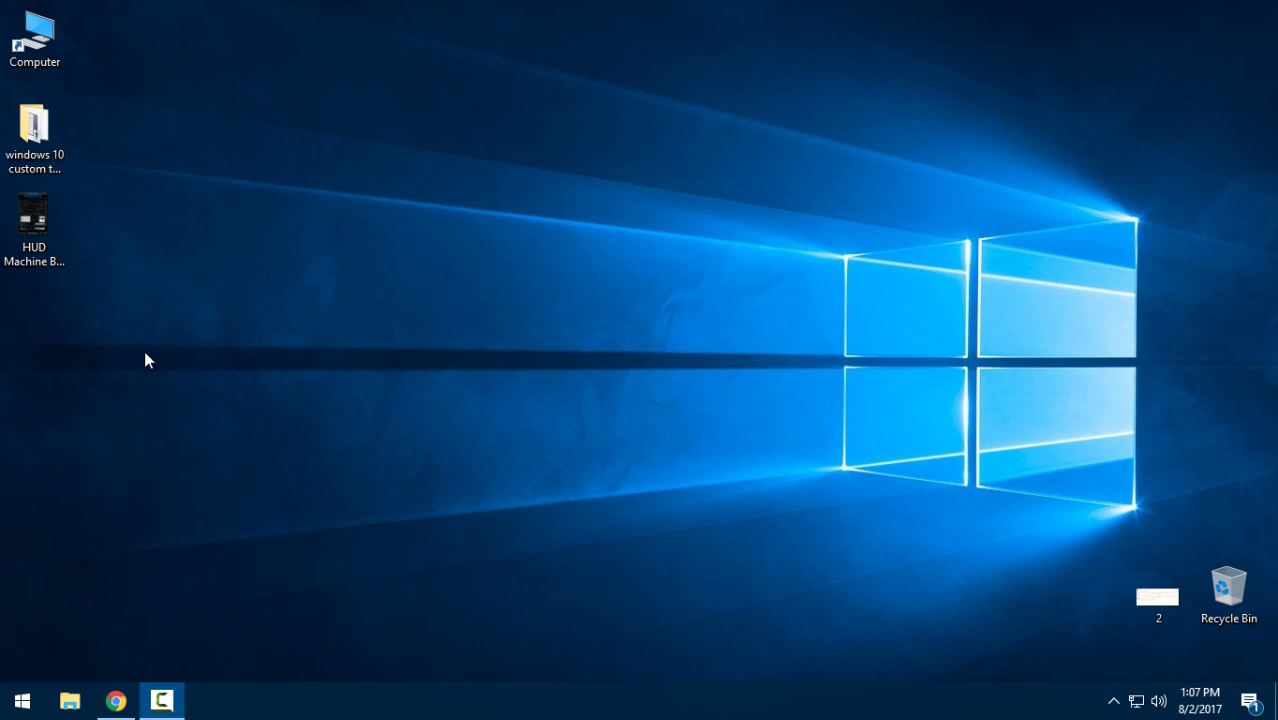
Step: Open This PC from the launcher, restore it to normal size, then close it
key("super")
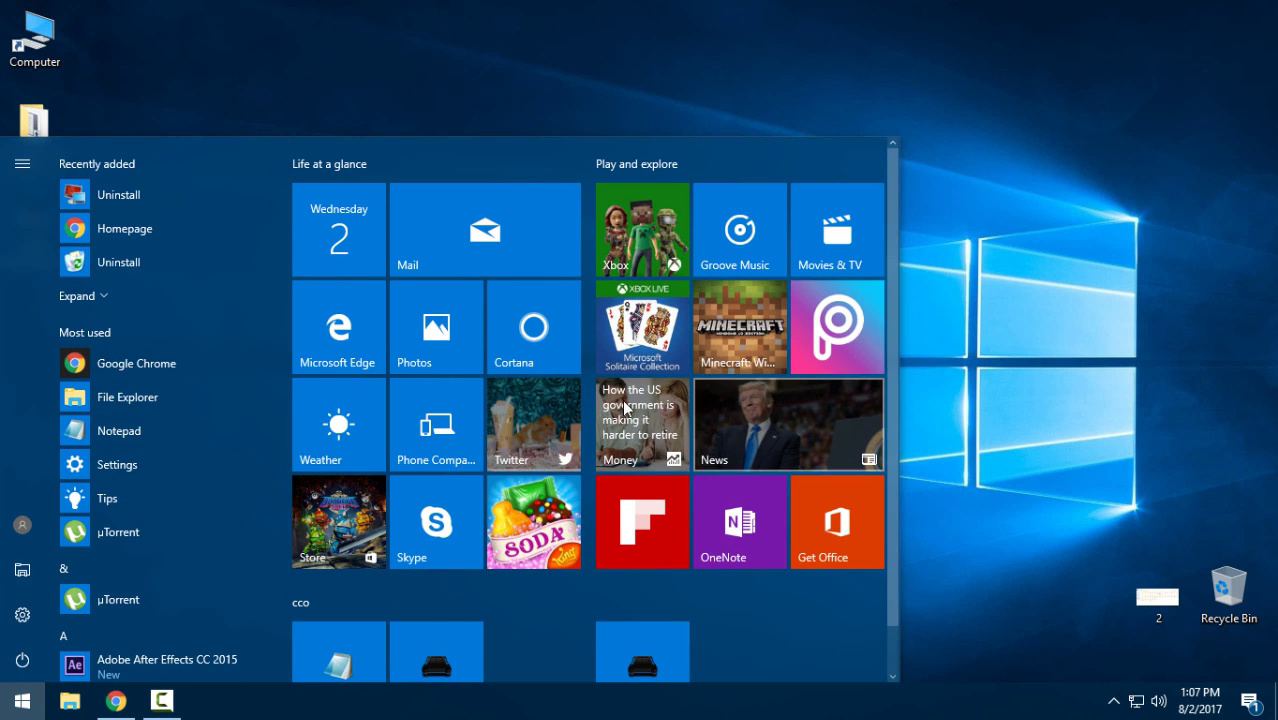
double_click(35, 40)
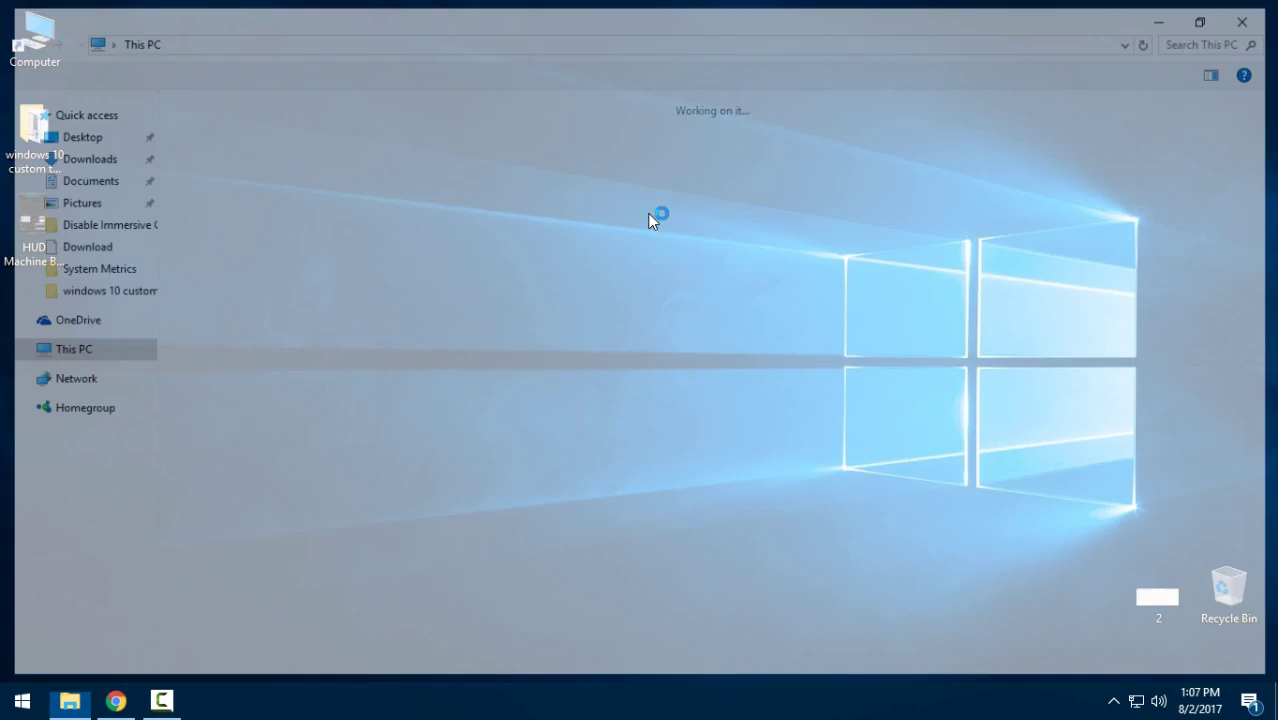
double_click(1073, 28)
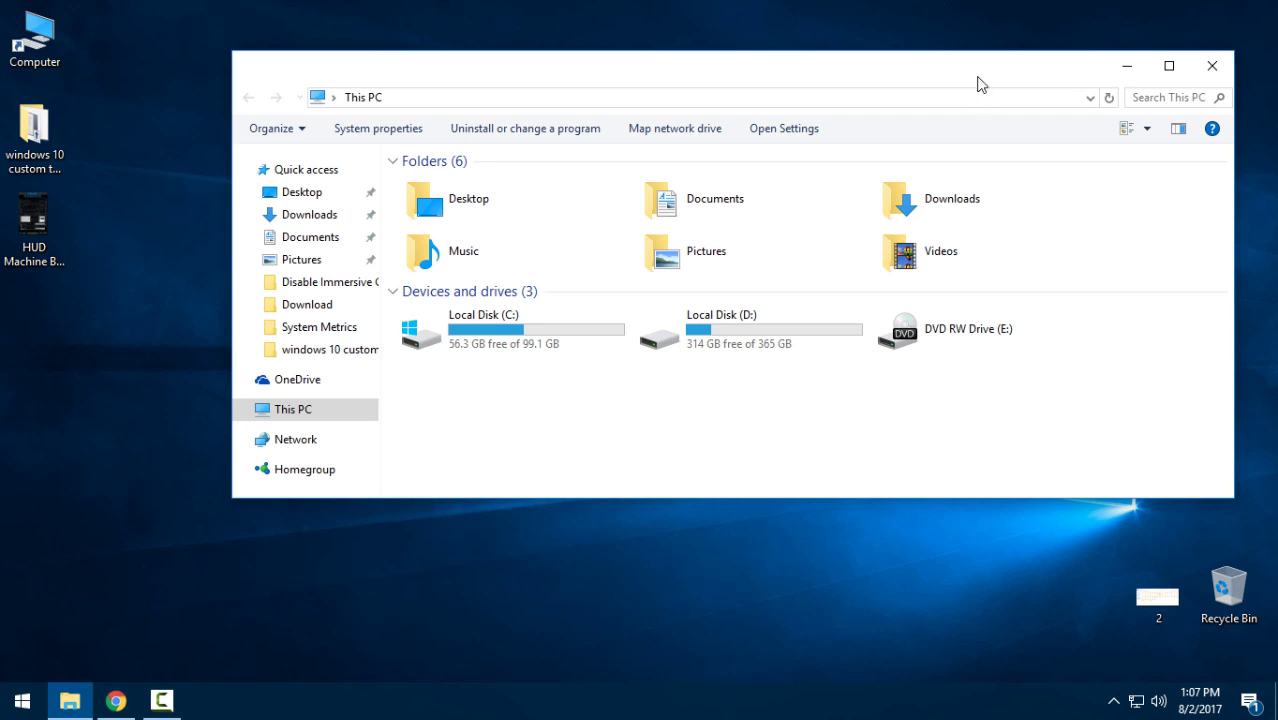
left_click(1214, 72)
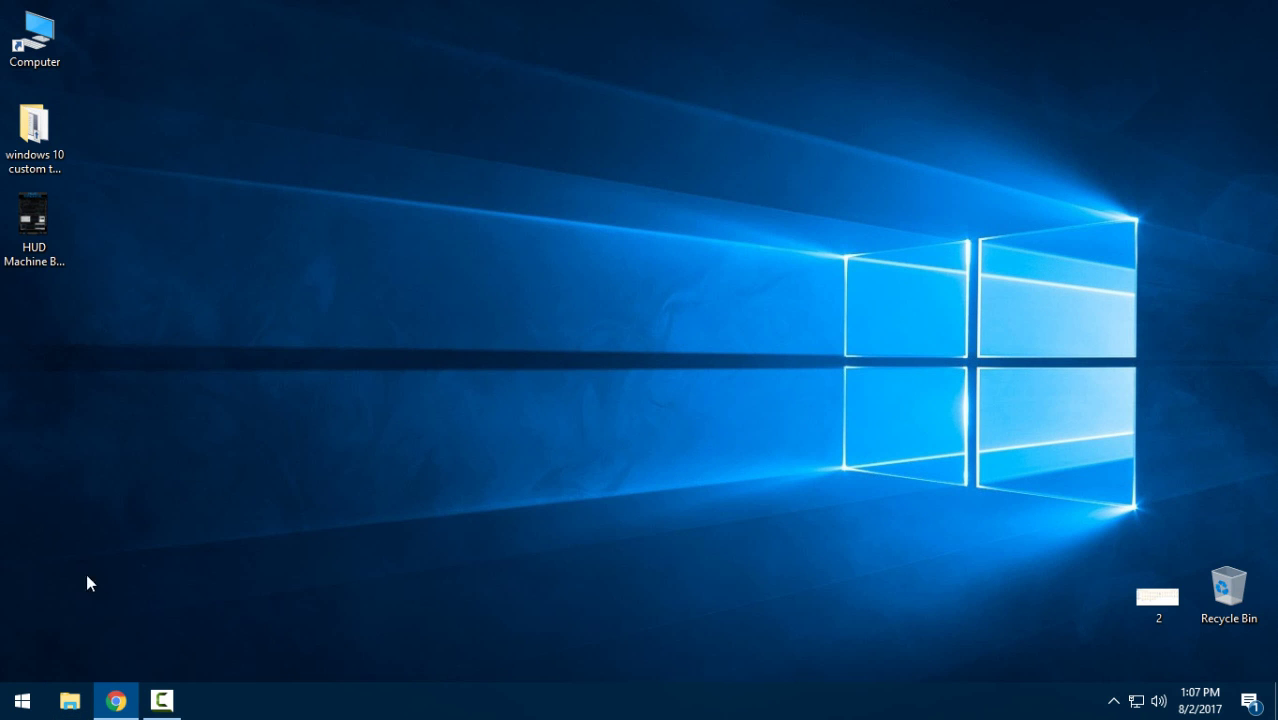
Step: View the HUD Machine Blue preview image, then close it
left_click(22, 700)
left_click(144, 50)
double_click(51, 222)
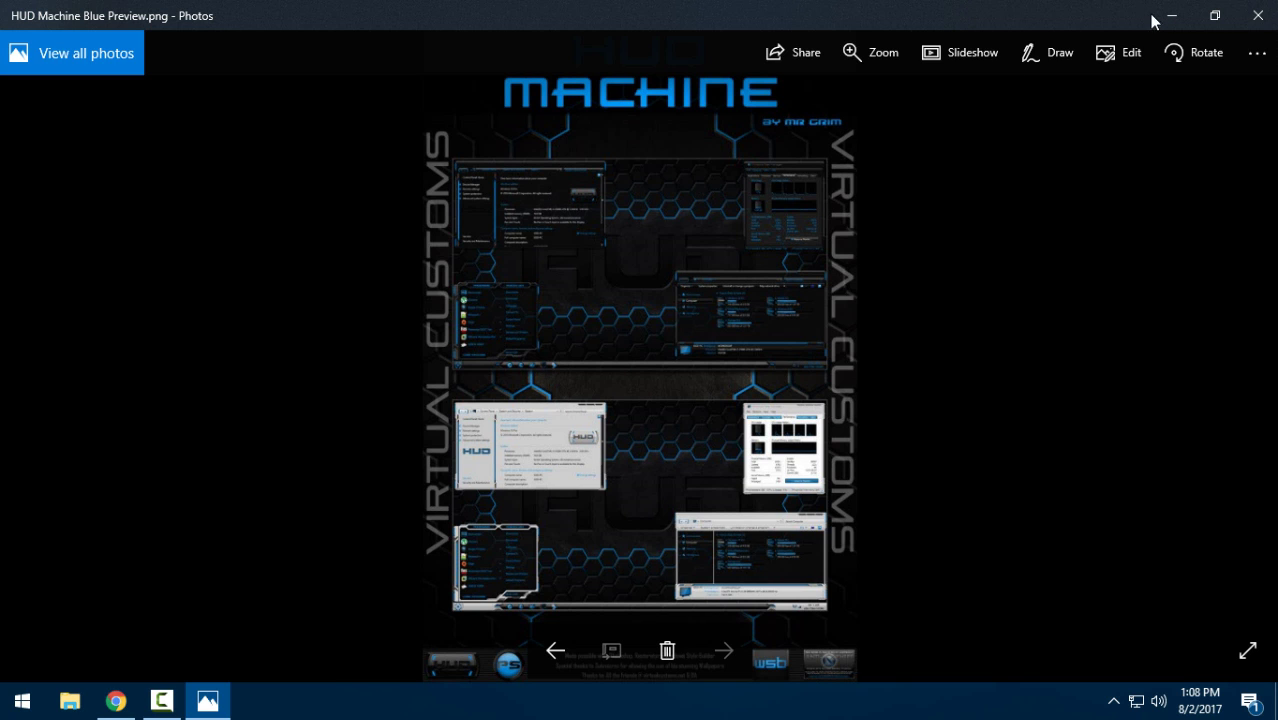
left_click(1260, 18)
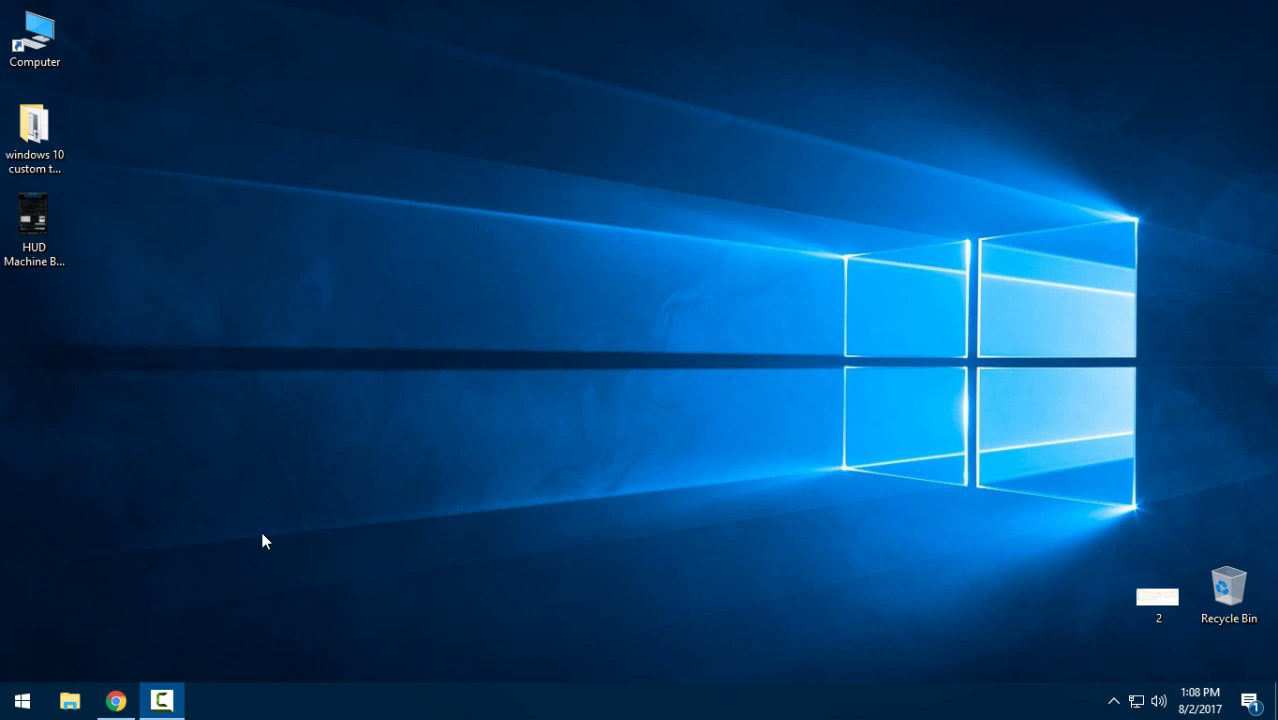
Step: Restore Chrome, peek at the desktop with Win+D, and bring Chrome back up
left_click(116, 701)
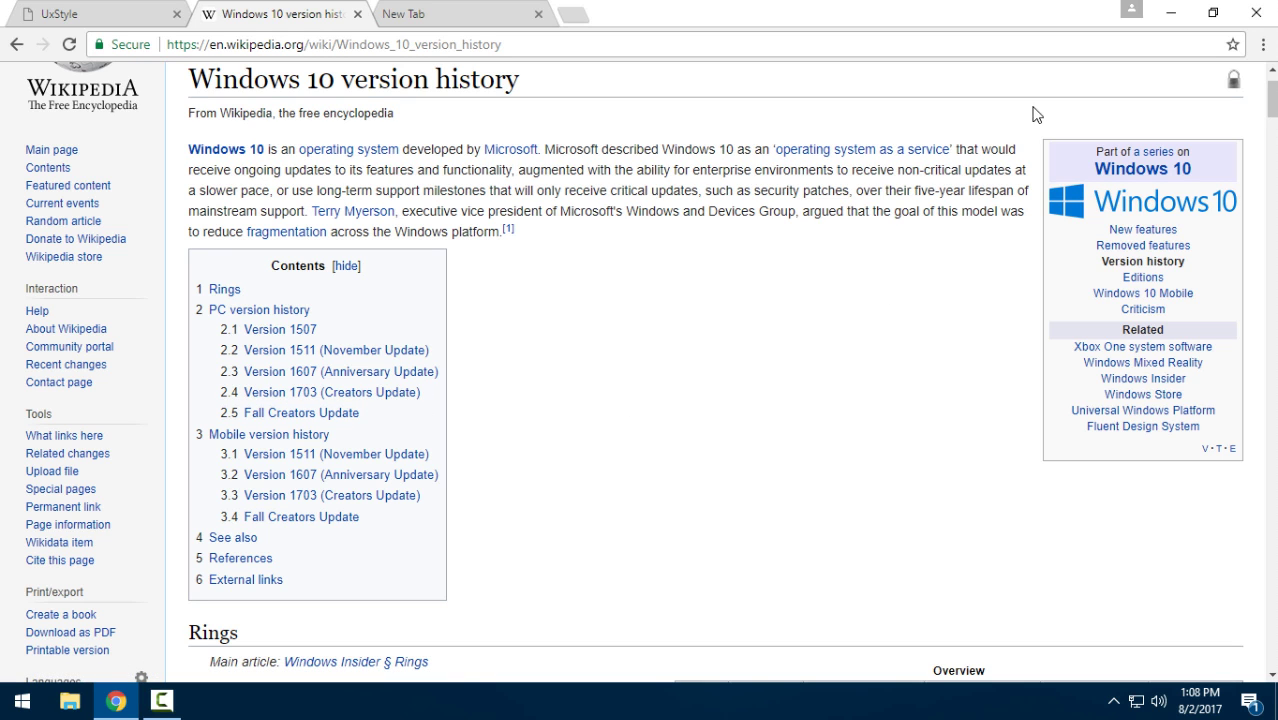
key("super+d")
left_click(61, 221)
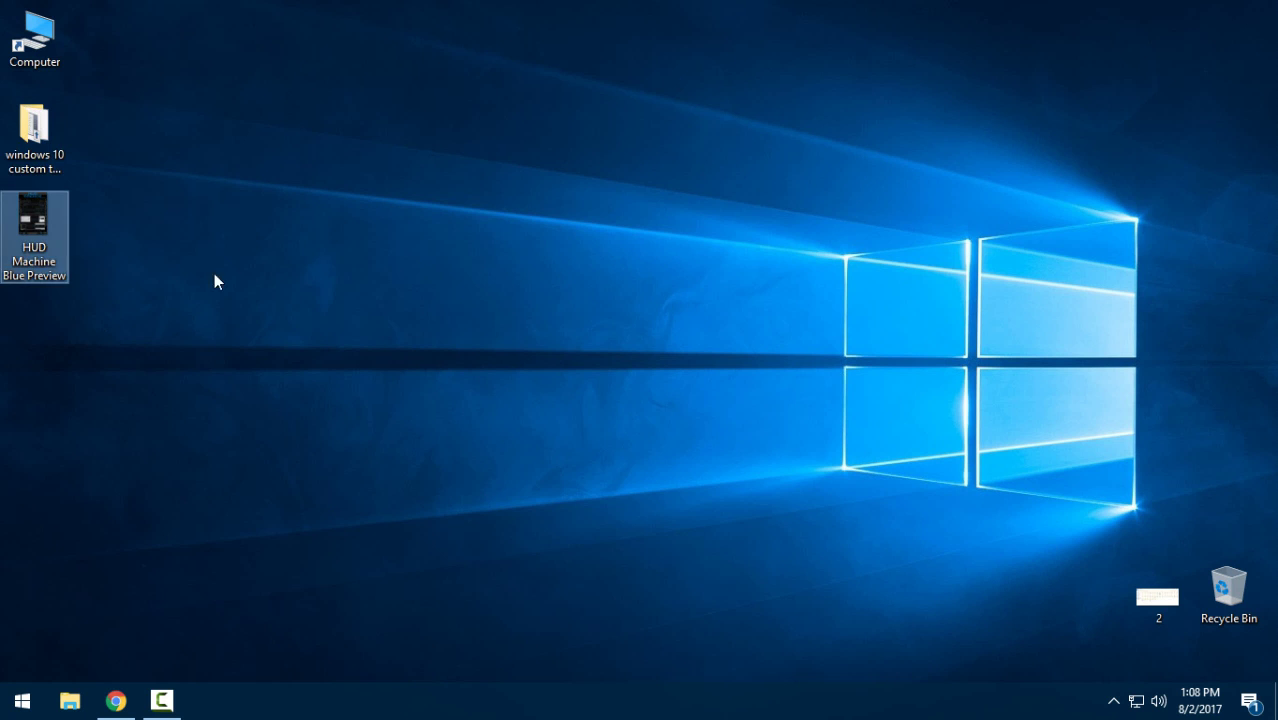
left_click(112, 703)
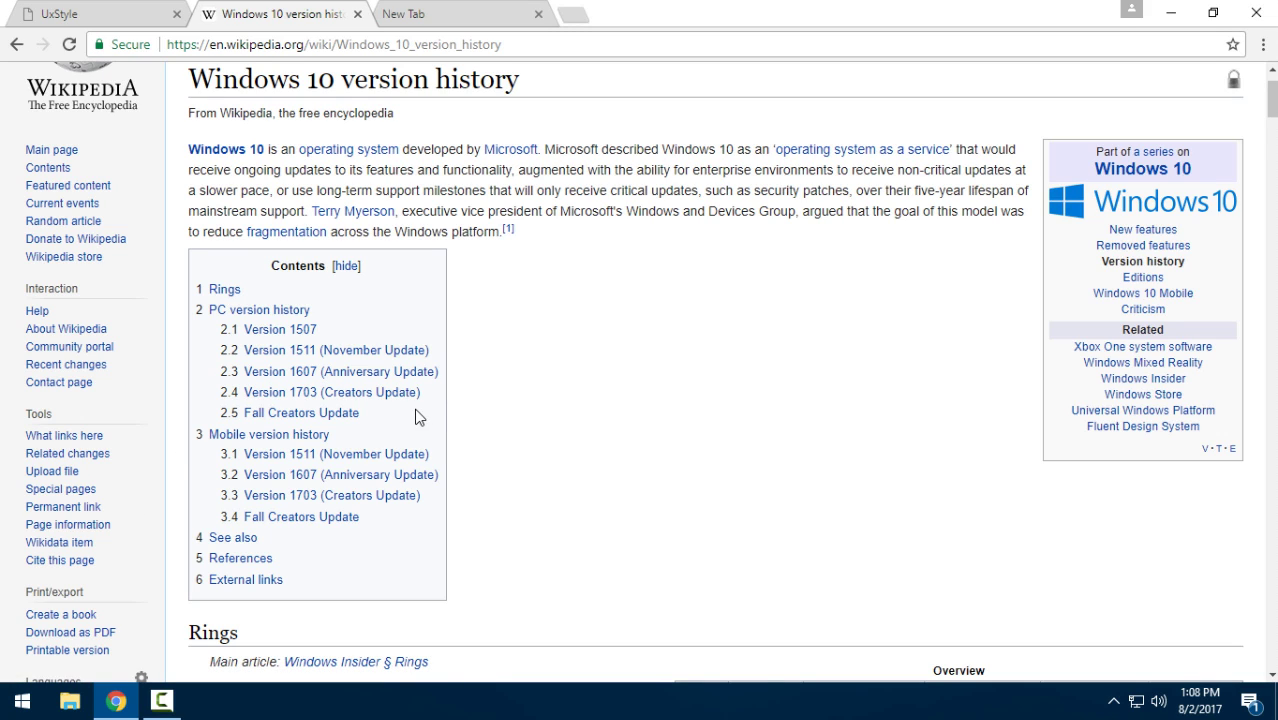
left_click(22, 700)
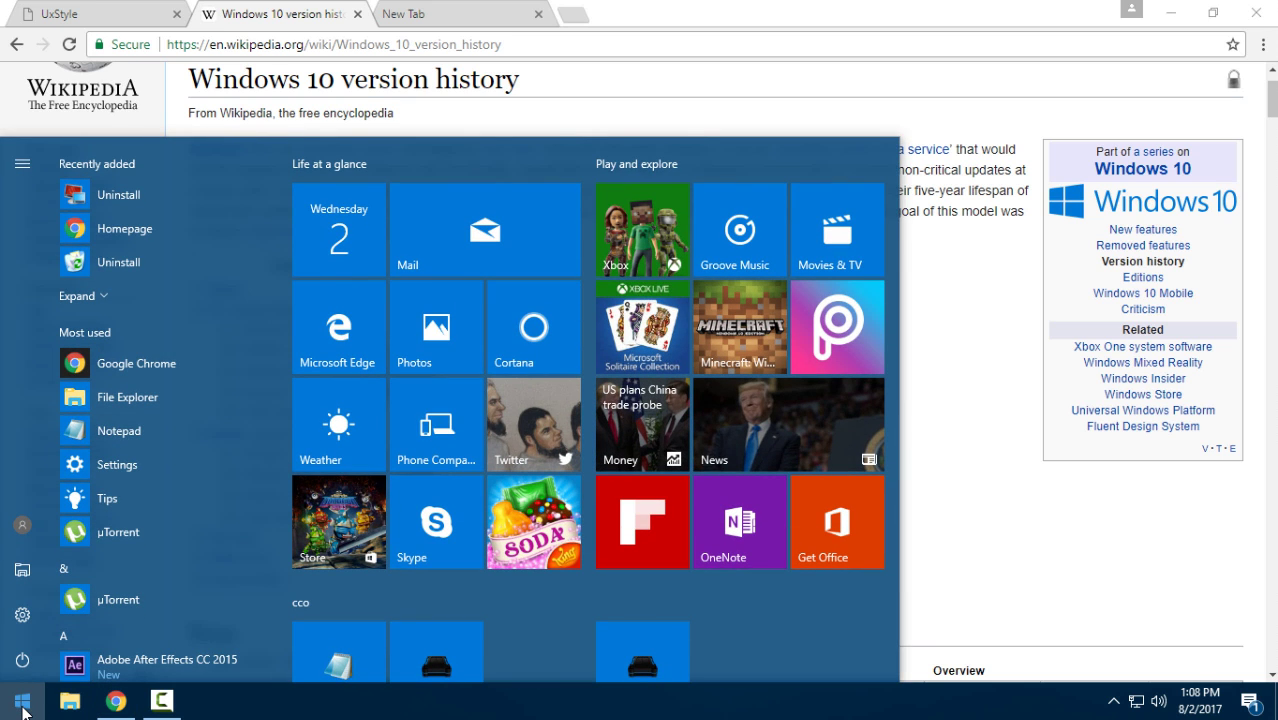
Step: Search 'about my pc', read Windows 10 Pro version 1703 in About, then close Settings
type("about my pc")
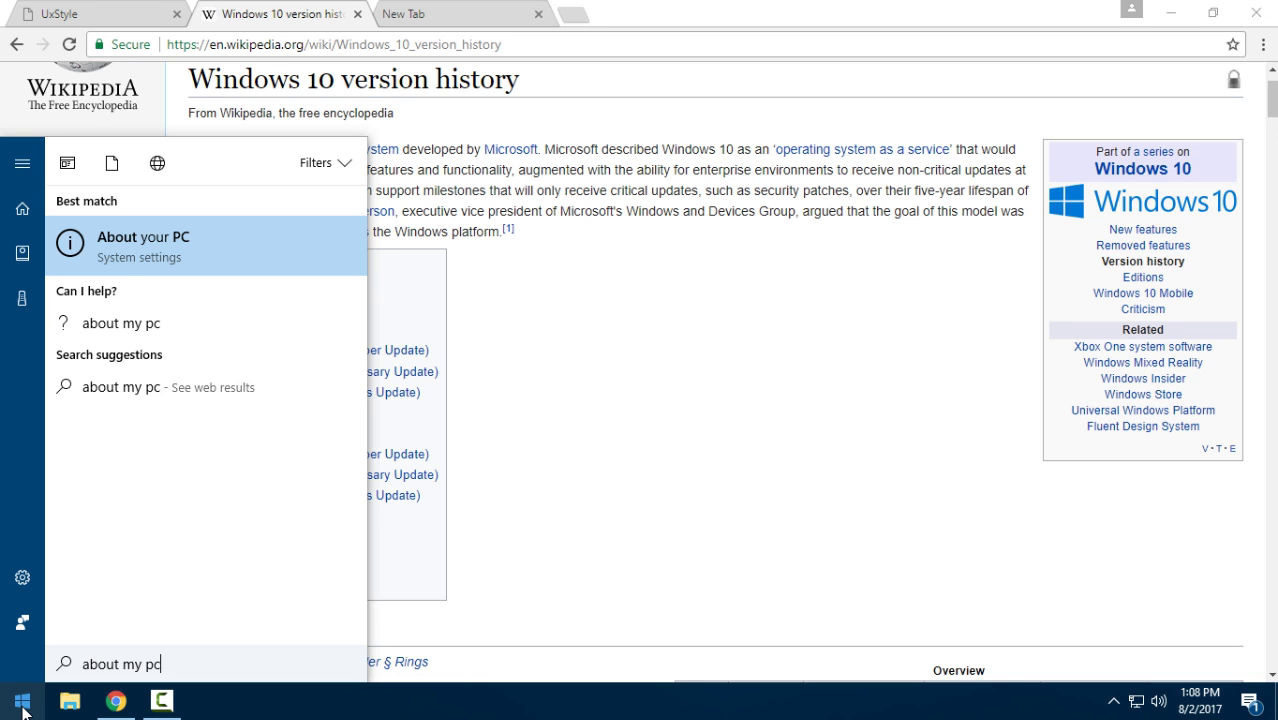
left_click(182, 274)
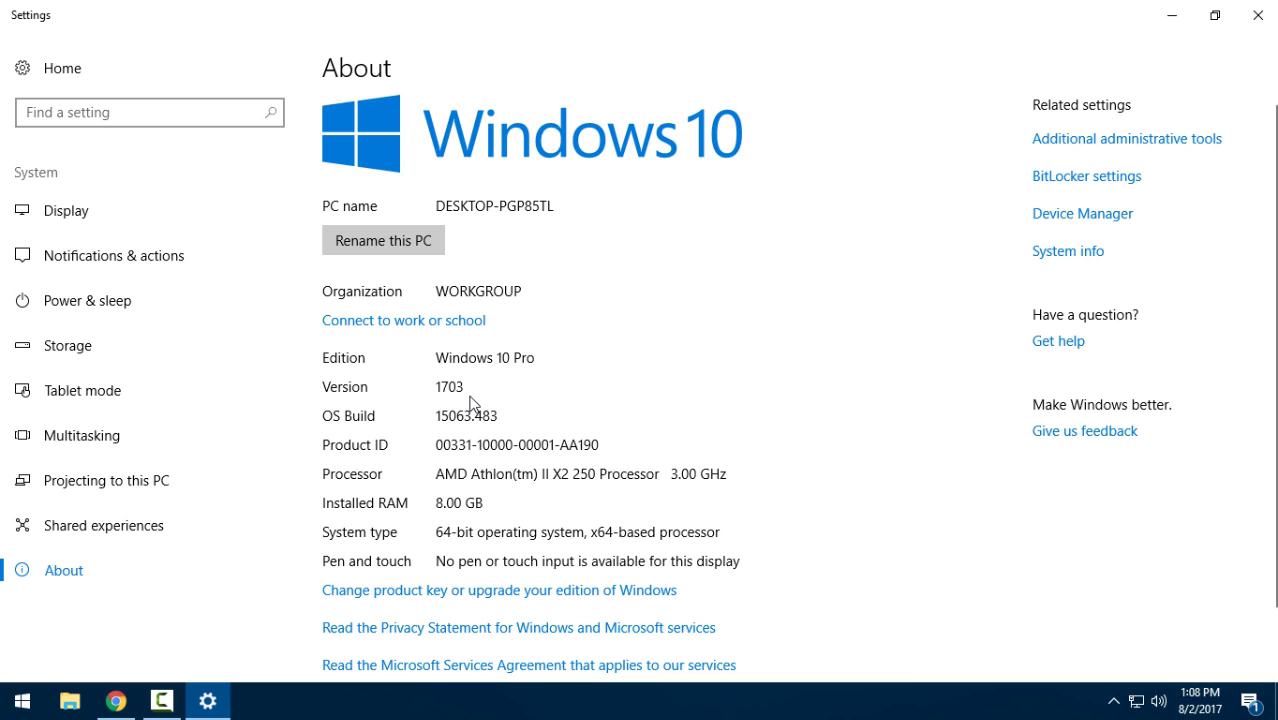
left_click(1257, 15)
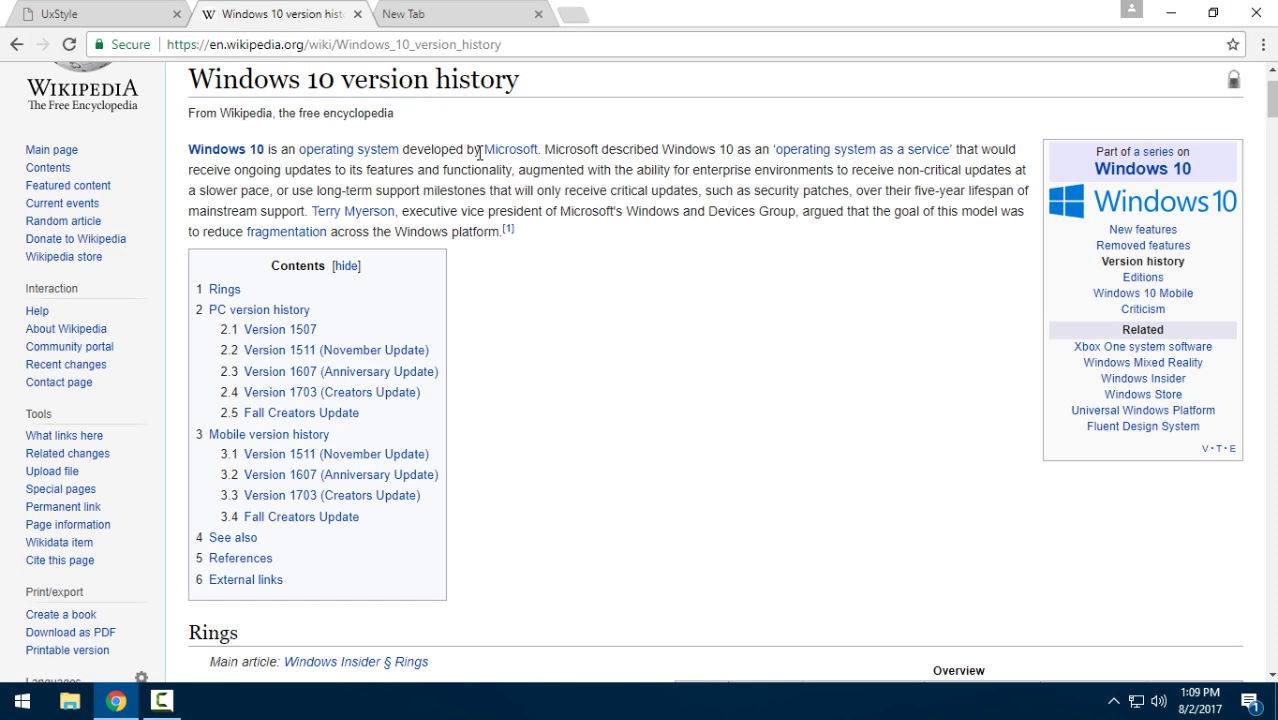
Step: Switch to the UxStyle tab and scroll down to its Builds section
left_click(45, 14)
left_click(148, 46)
left_click(200, 46)
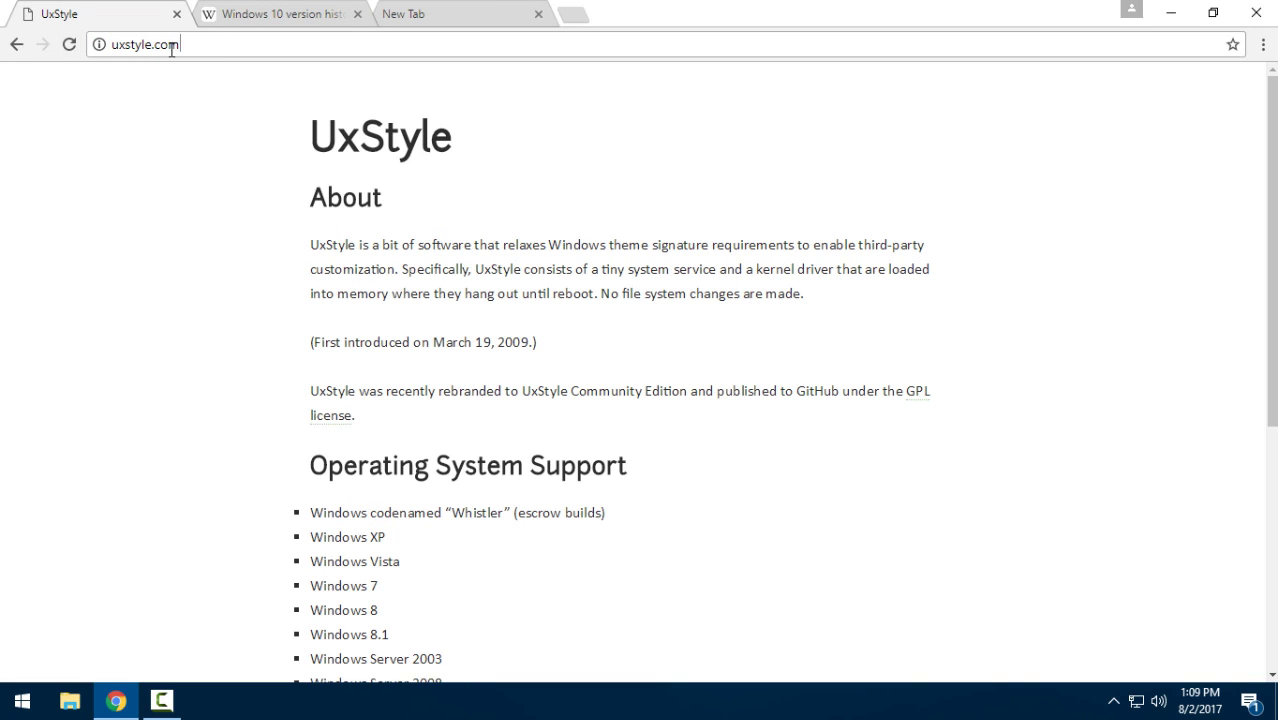
left_click_drag(160, 50, 214, 46)
left_click(268, 46)
scroll(271, 208, "down", 4)
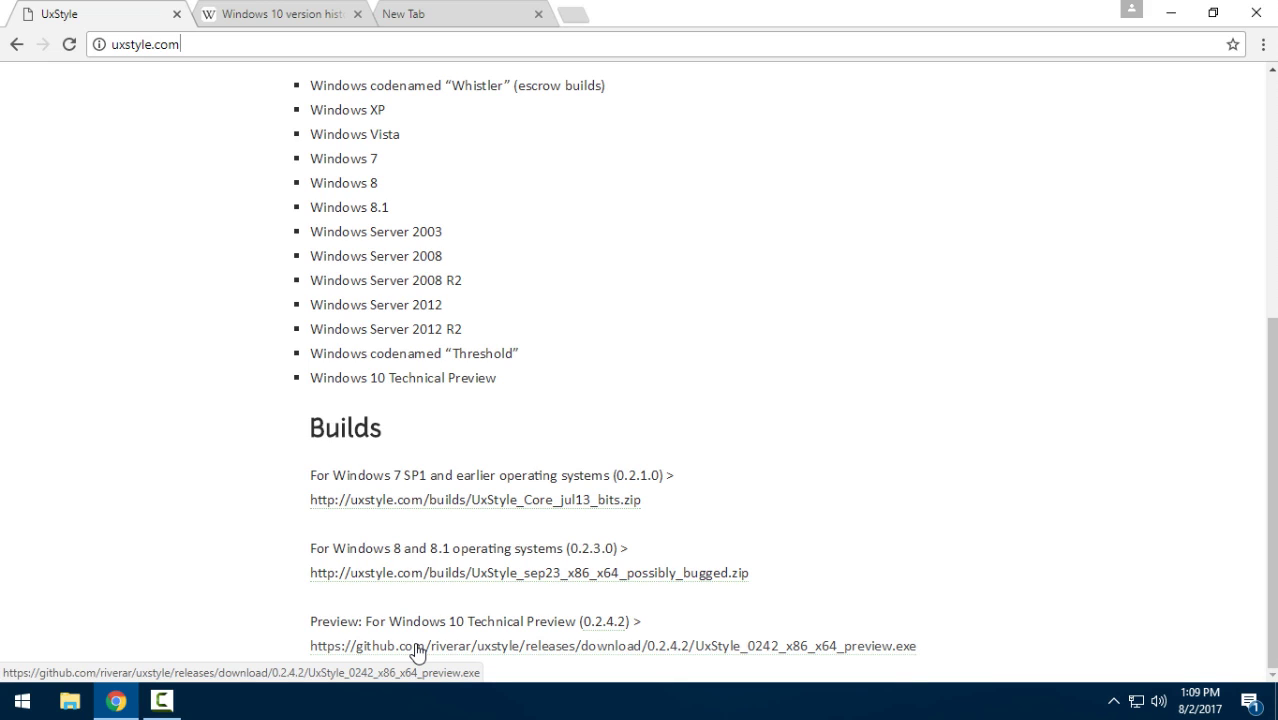
Step: Close Chrome and refresh the desktop
left_click(1257, 13)
right_click(277, 253)
left_click(305, 332)
left_click(36, 148)
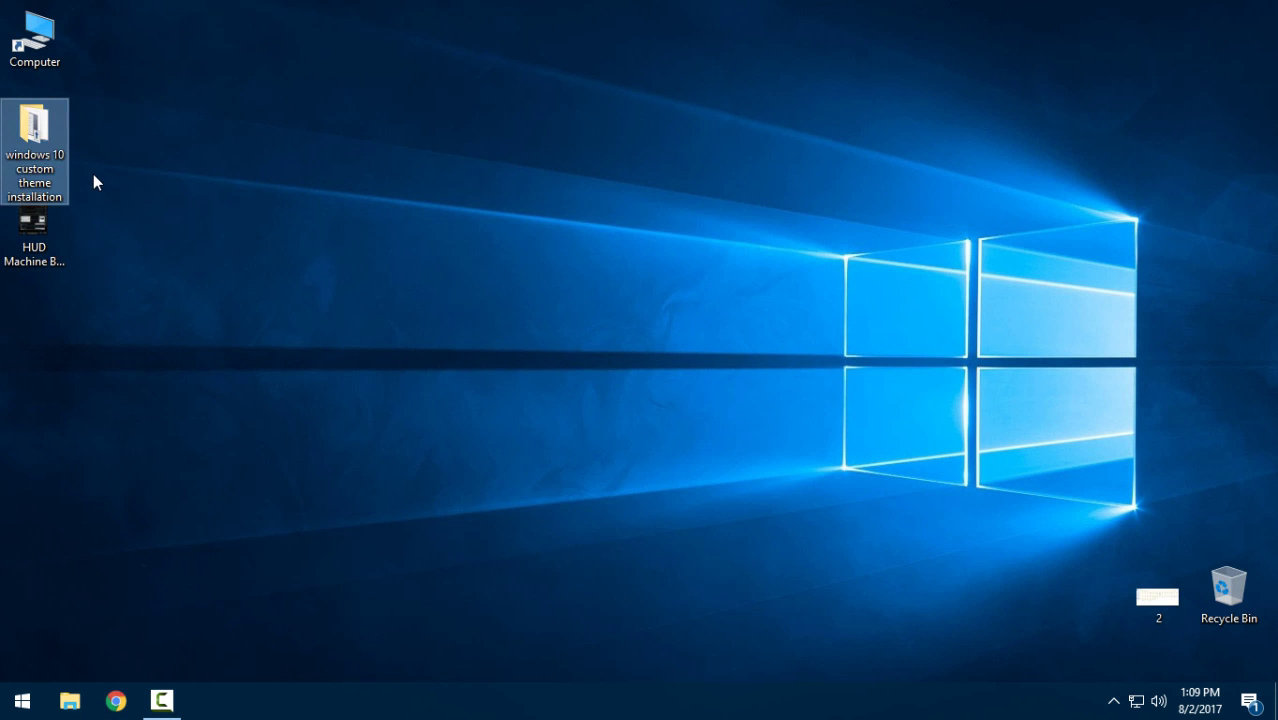
Step: Open the 'windows 10 custom theme installation' folder and select UltraUXThemePatcher_3.2.2
double_click(55, 144)
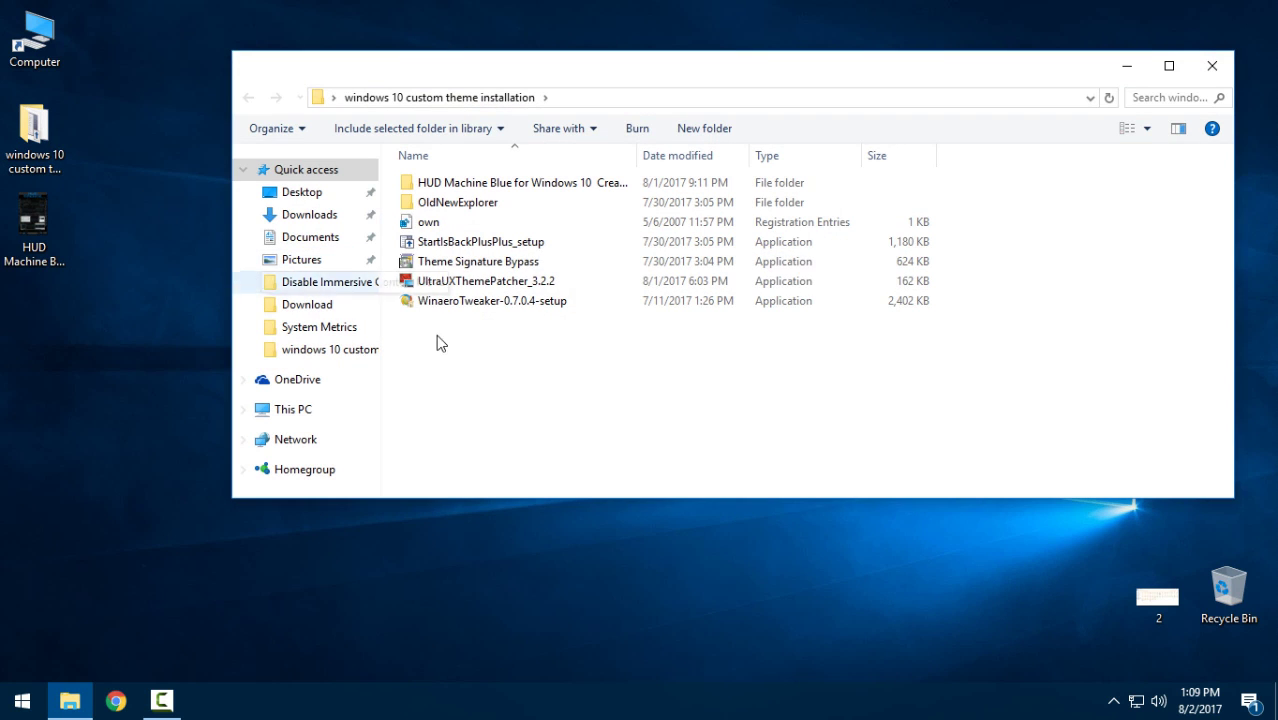
left_click_drag(544, 348, 642, 360)
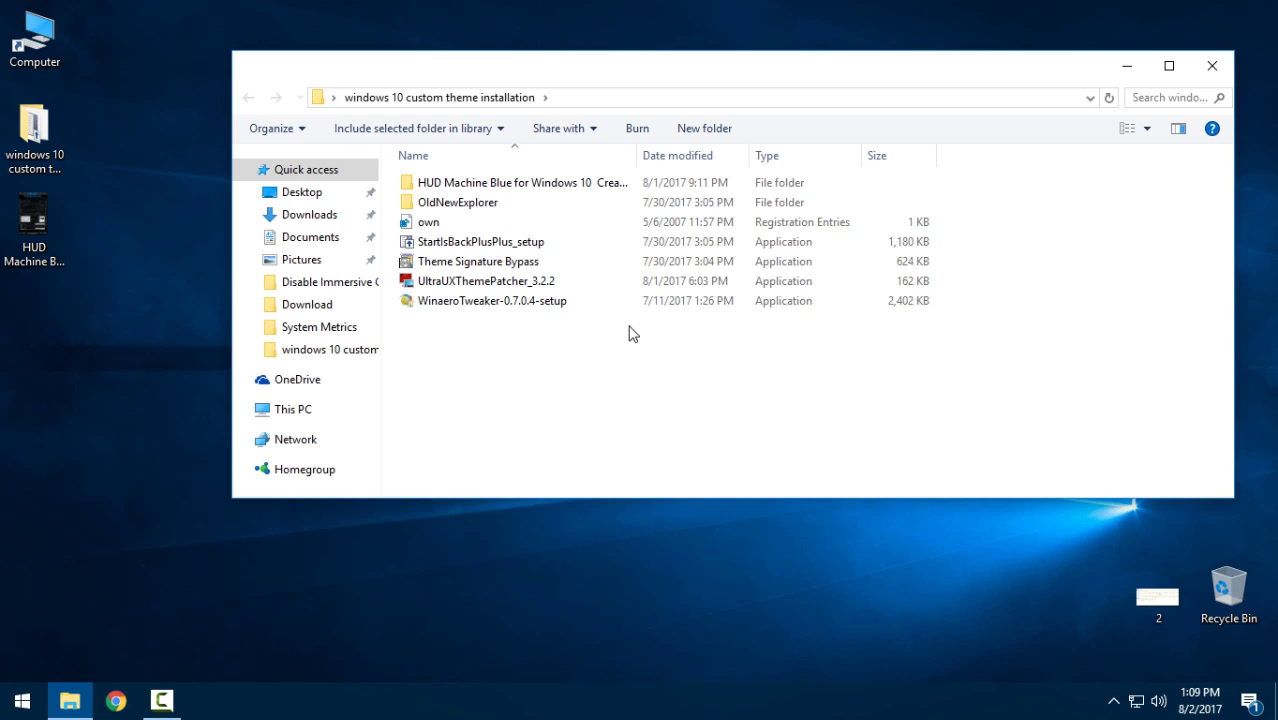
left_click(456, 309)
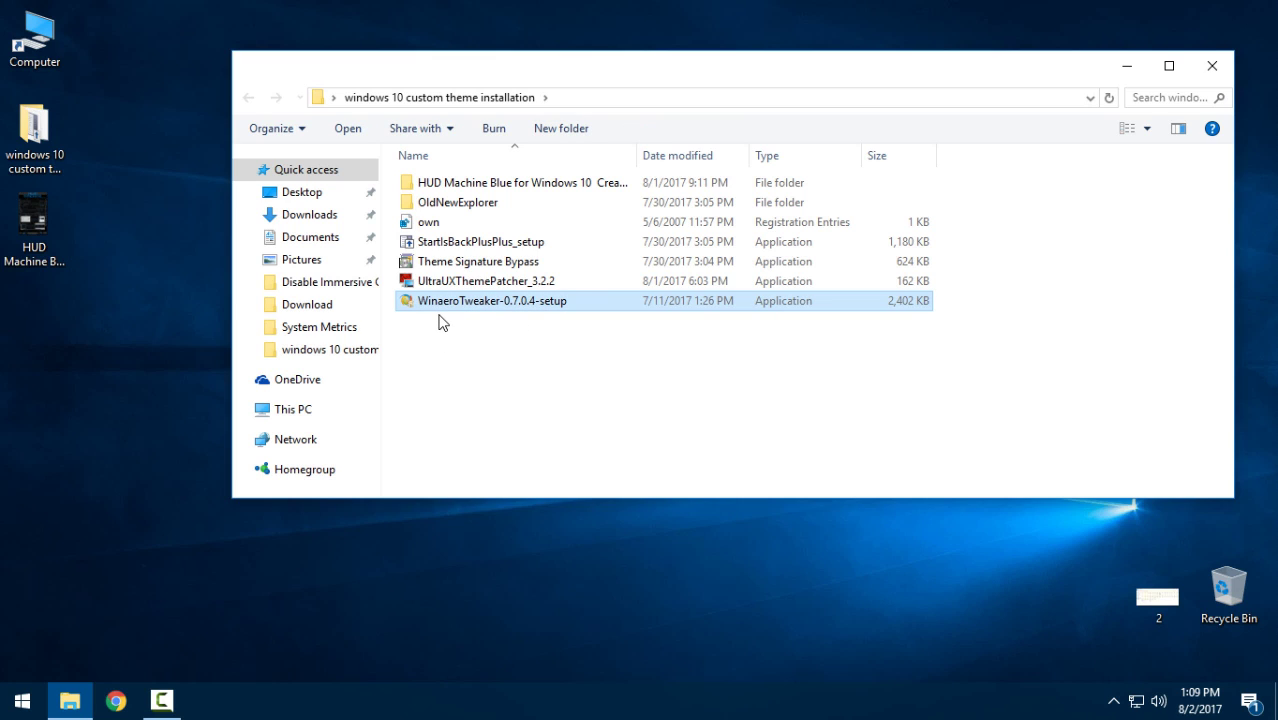
left_click(446, 288)
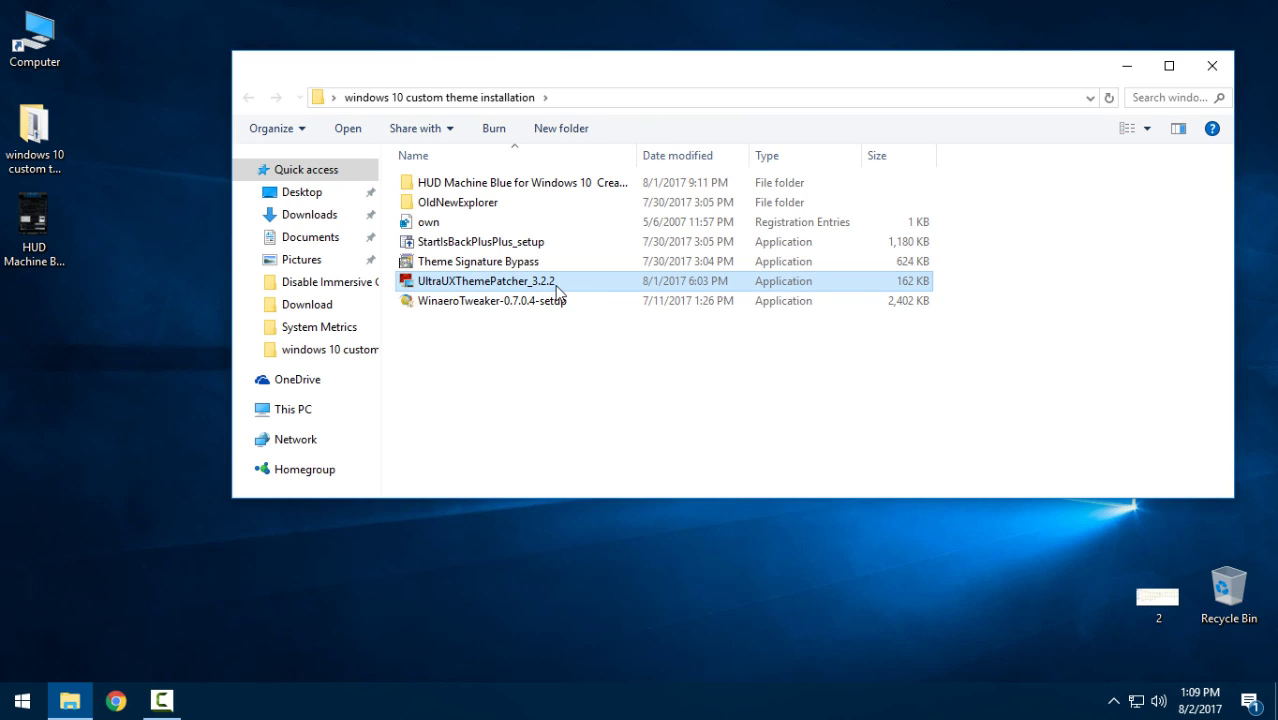
double_click(548, 283)
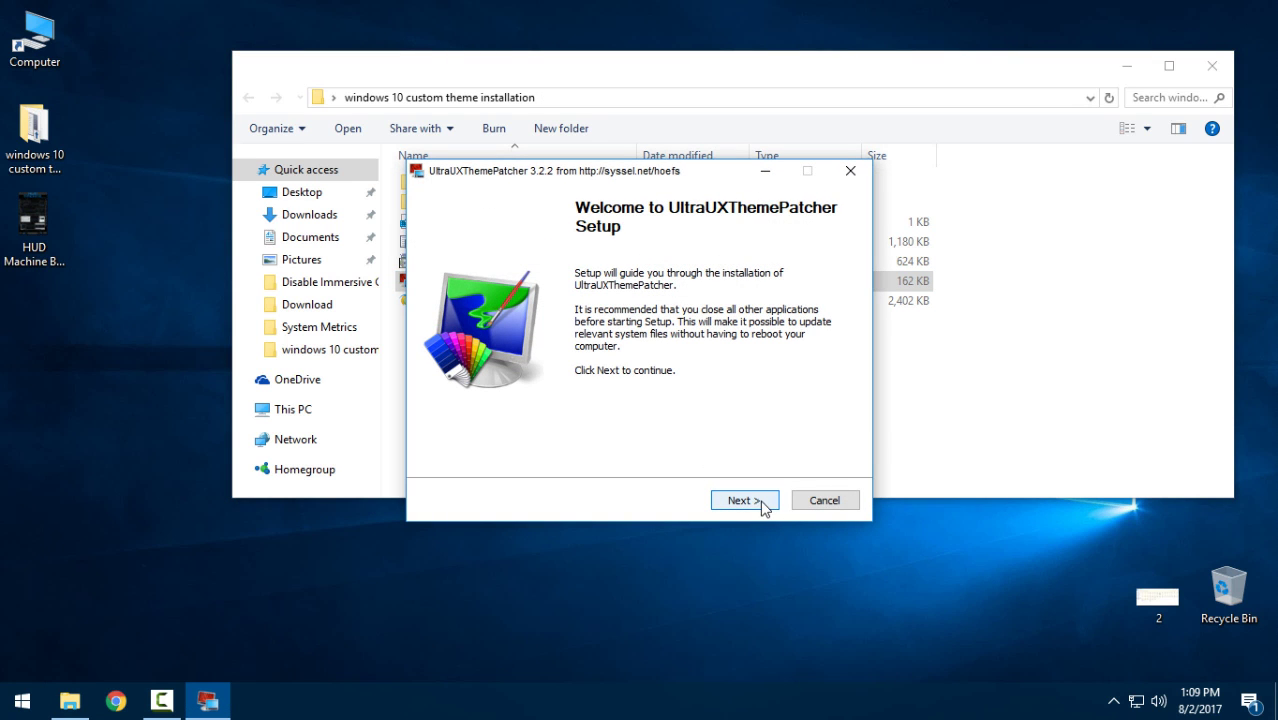
left_click(749, 505)
left_click(481, 458)
left_click(735, 505)
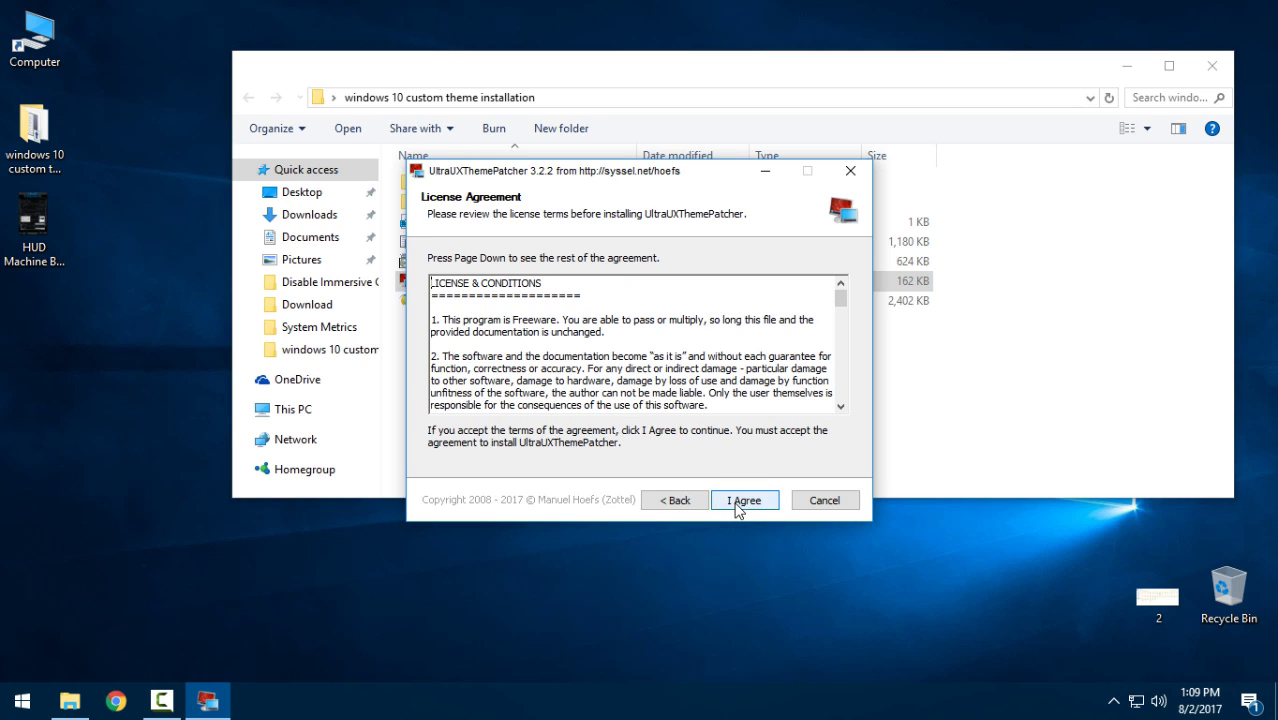
left_click(738, 503)
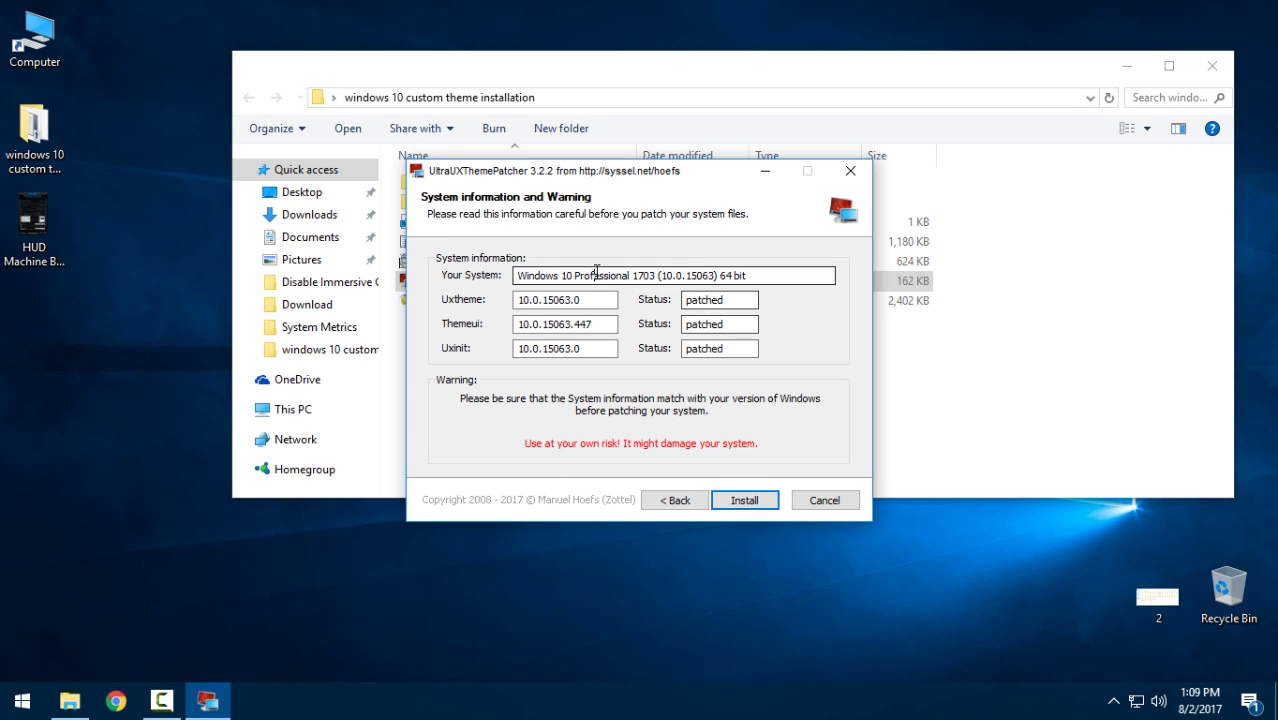
left_click(720, 299)
double_click(722, 299)
left_click(739, 306)
left_click(736, 323)
double_click(736, 323)
left_click(736, 323)
double_click(736, 348)
left_click(736, 348)
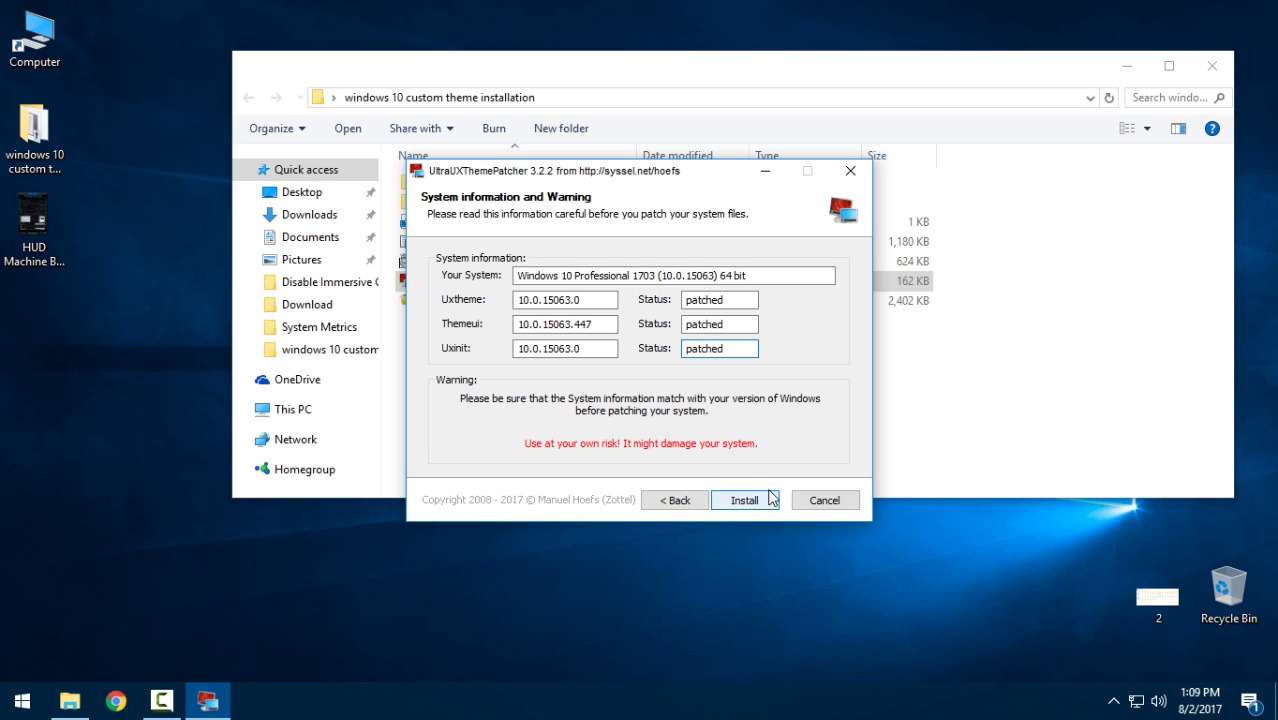
left_click(812, 500)
left_click(714, 427)
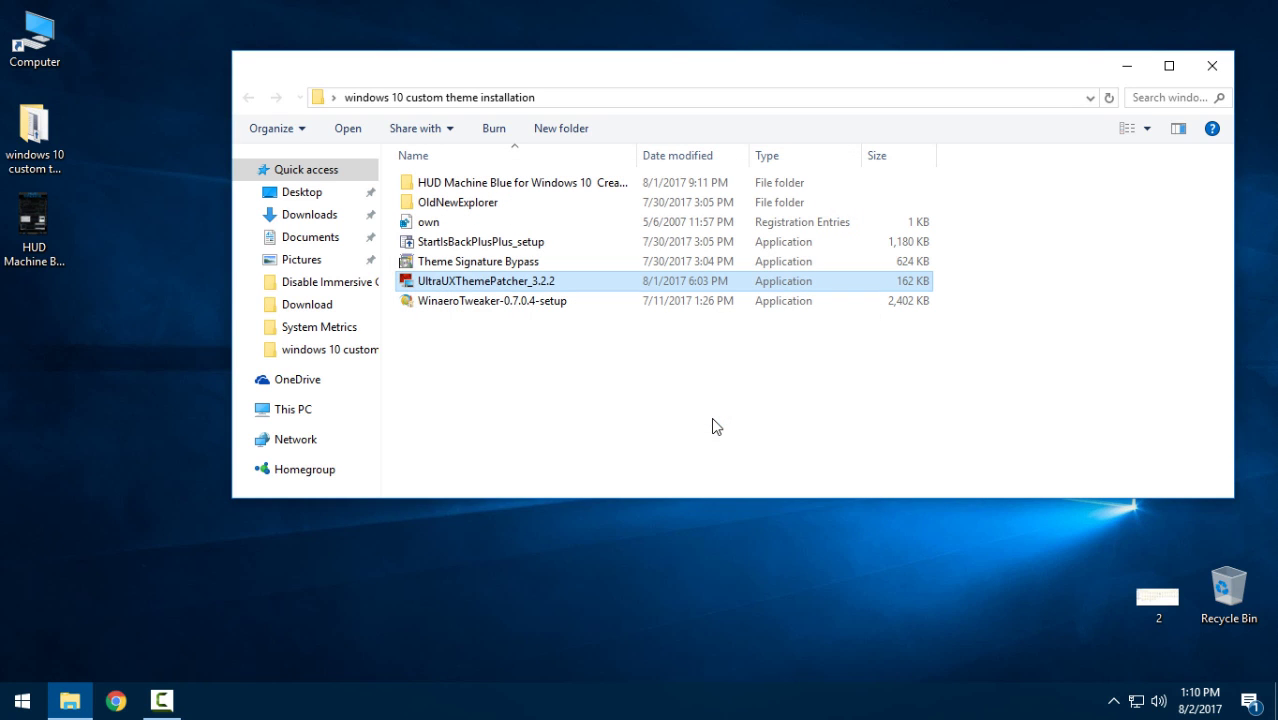
right_click(620, 360)
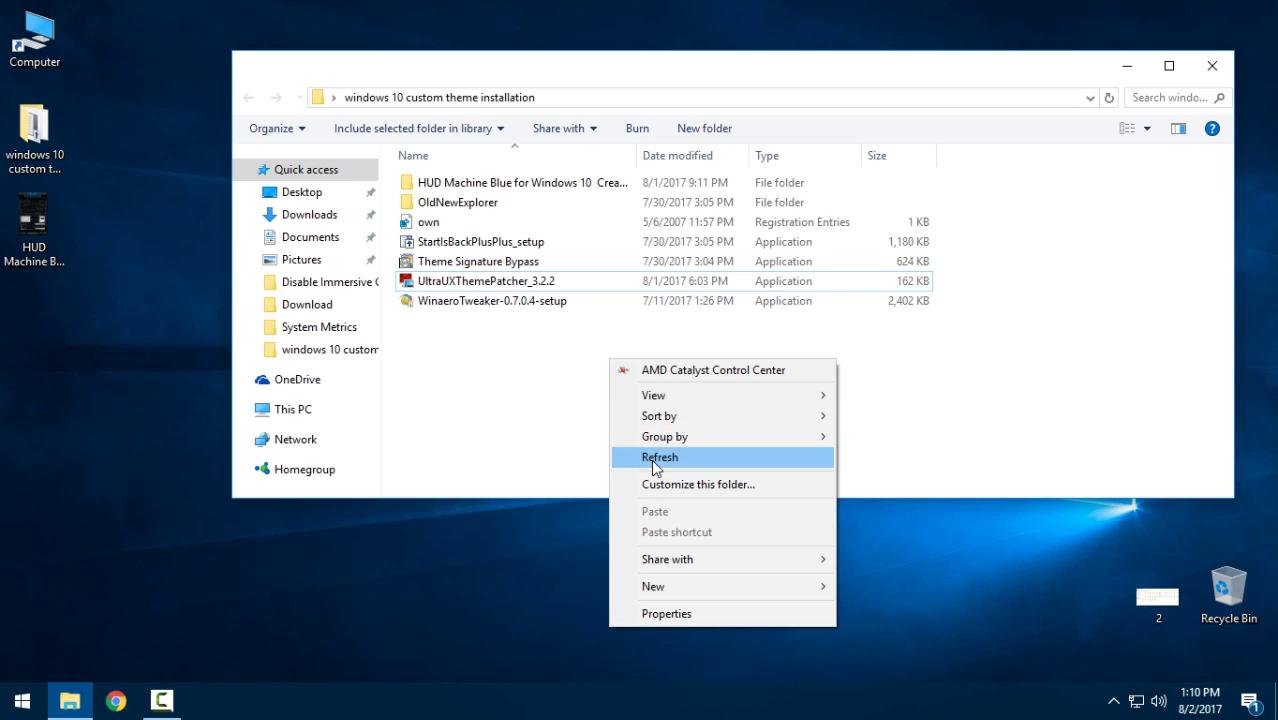
left_click(651, 459)
right_click(547, 372)
left_click(582, 463)
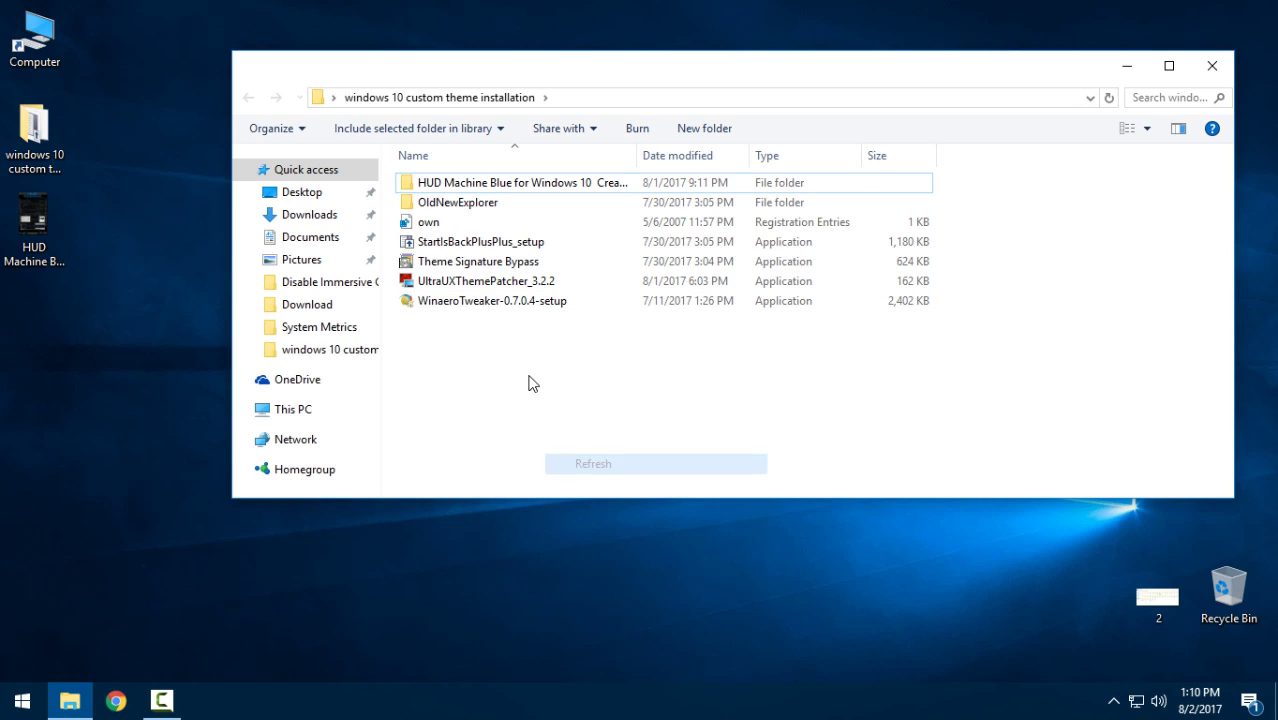
left_click(497, 264)
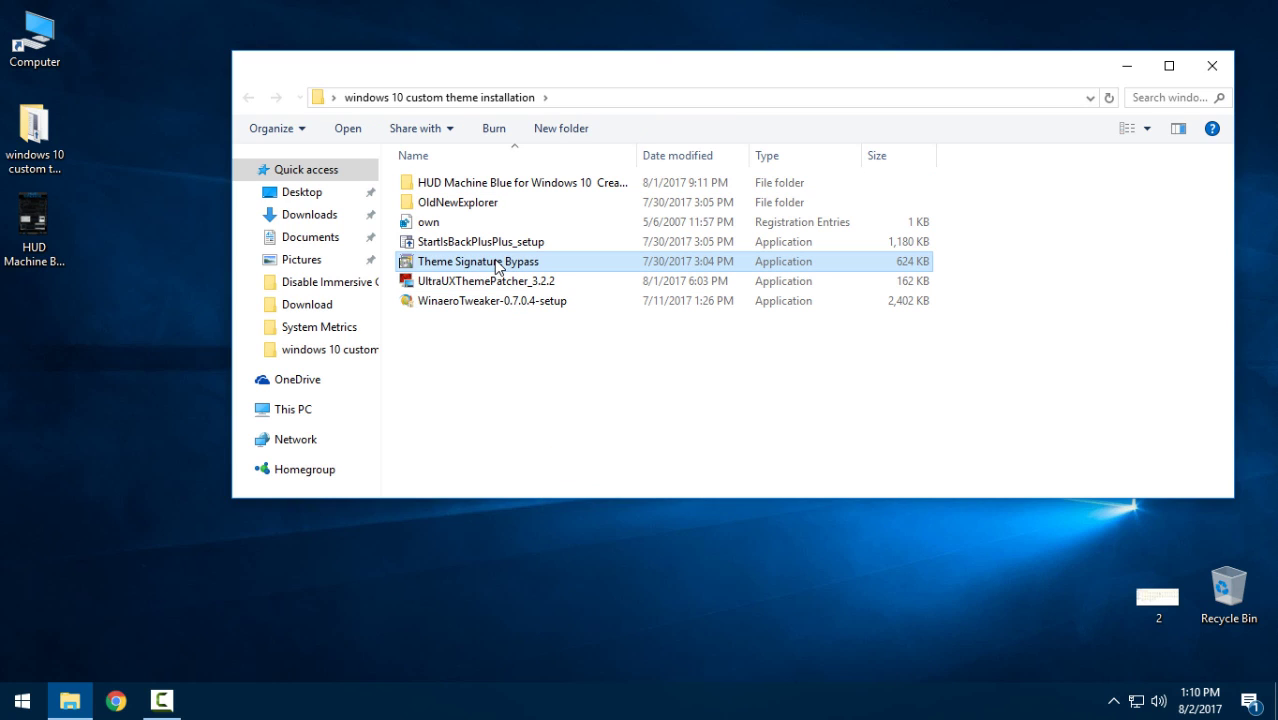
Step: Launch Theme Signature Bypass setup, accept the license, and confirm installing into existing C:\AeroGlass
double_click(437, 264)
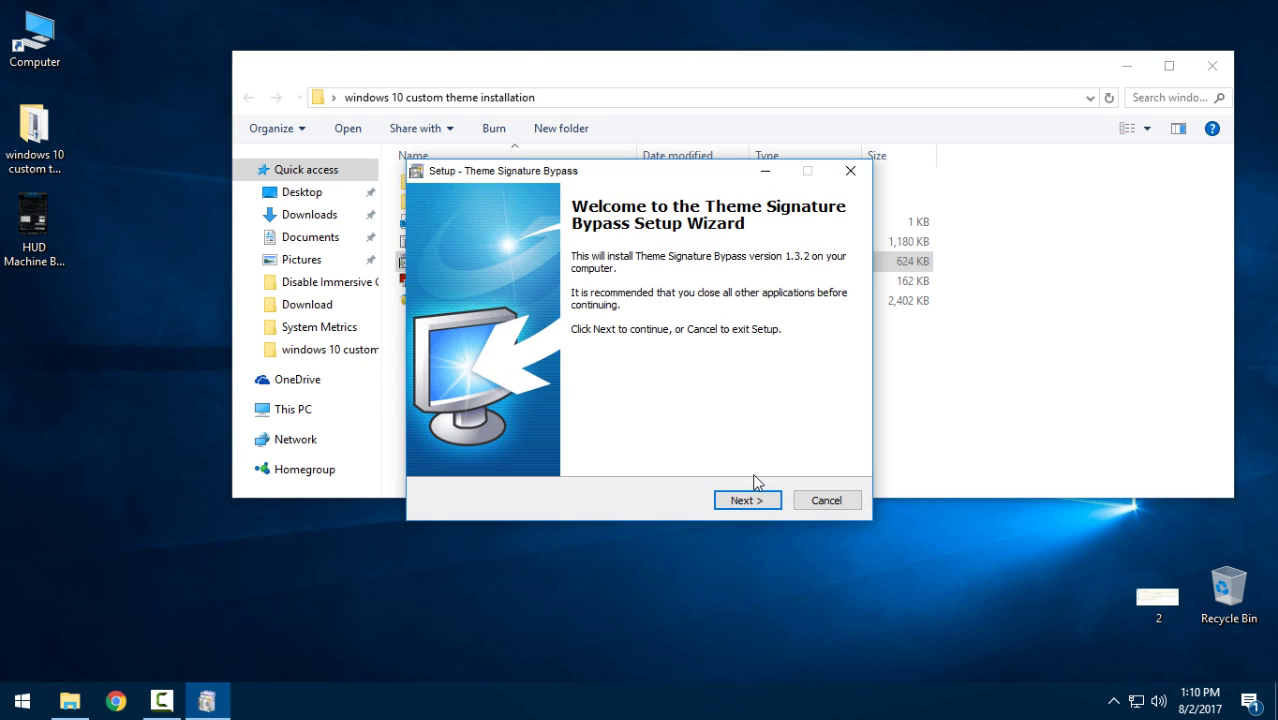
left_click(748, 501)
left_click(447, 441)
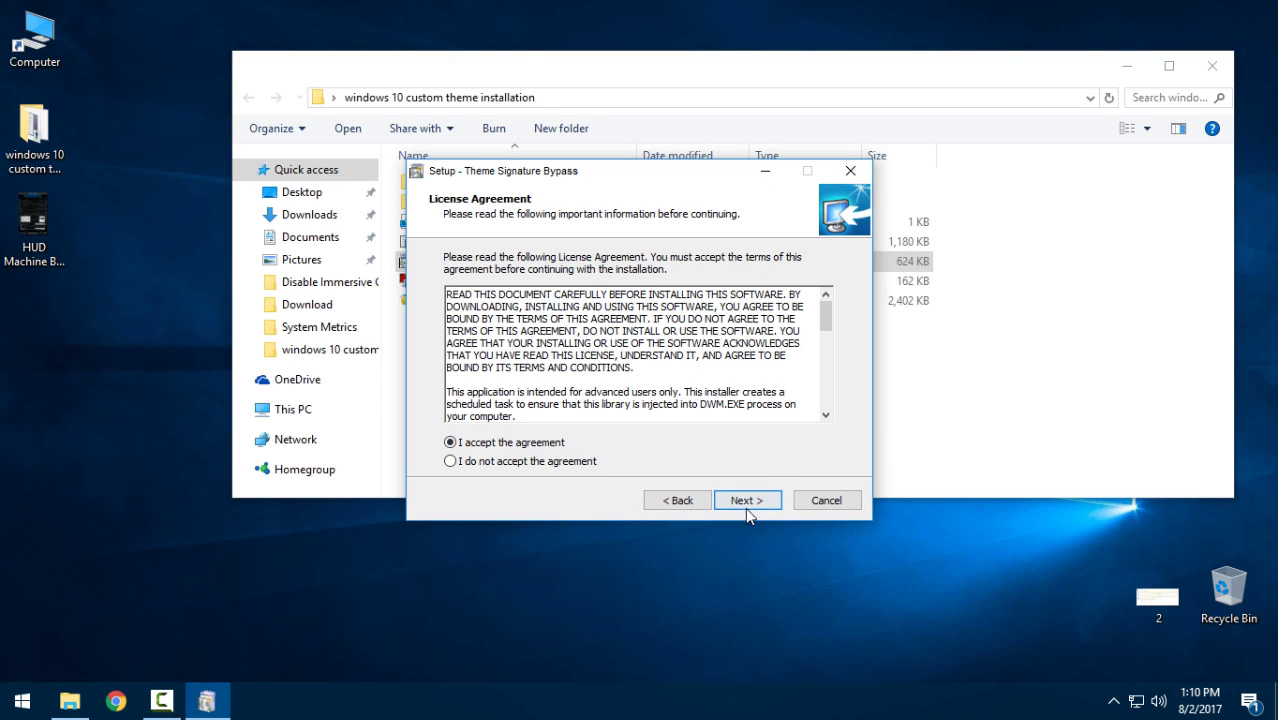
left_click(747, 501)
left_click(747, 501)
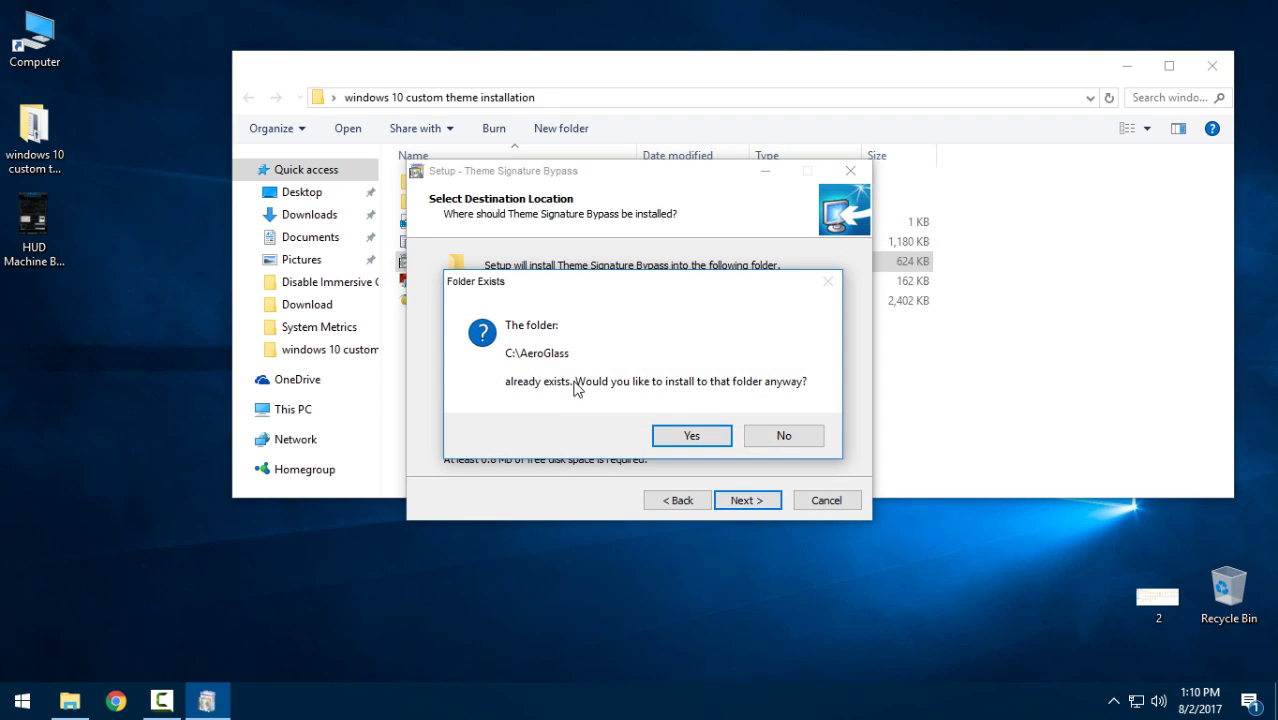
left_click(692, 437)
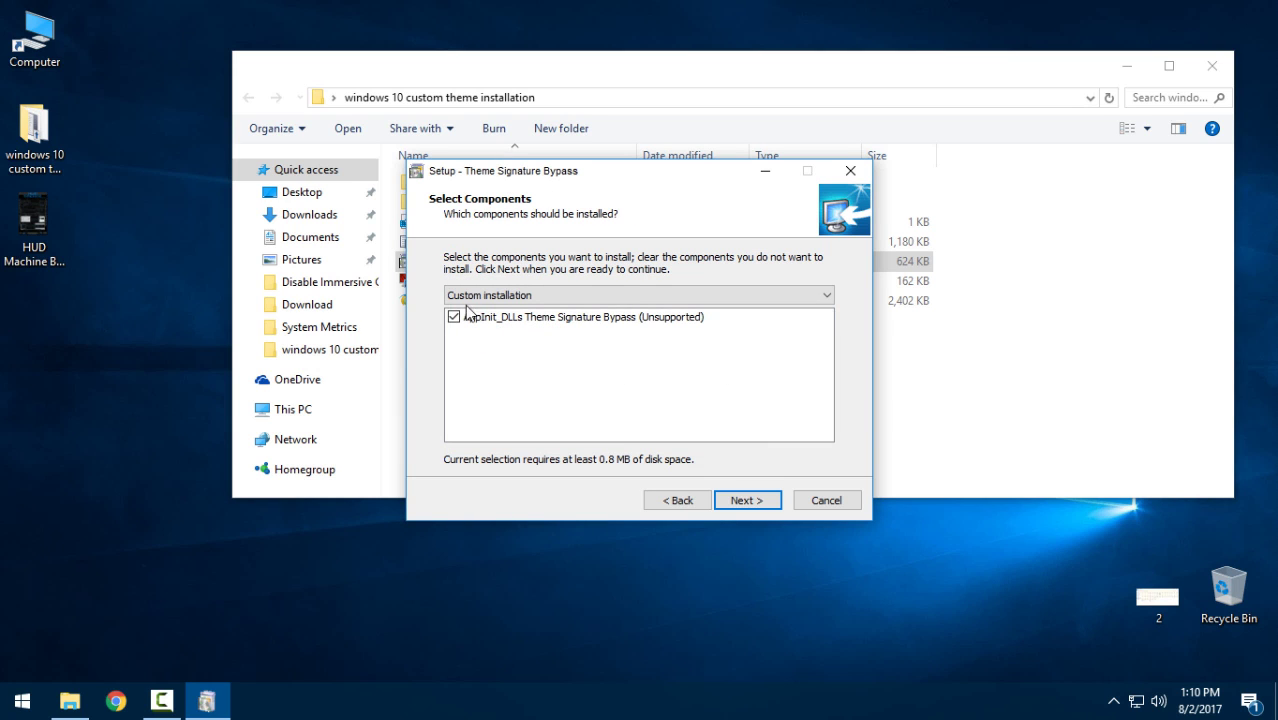
Step: Select the AppInit_DLLs component, then cancel at Ready to Install and exit setup
left_click(451, 322)
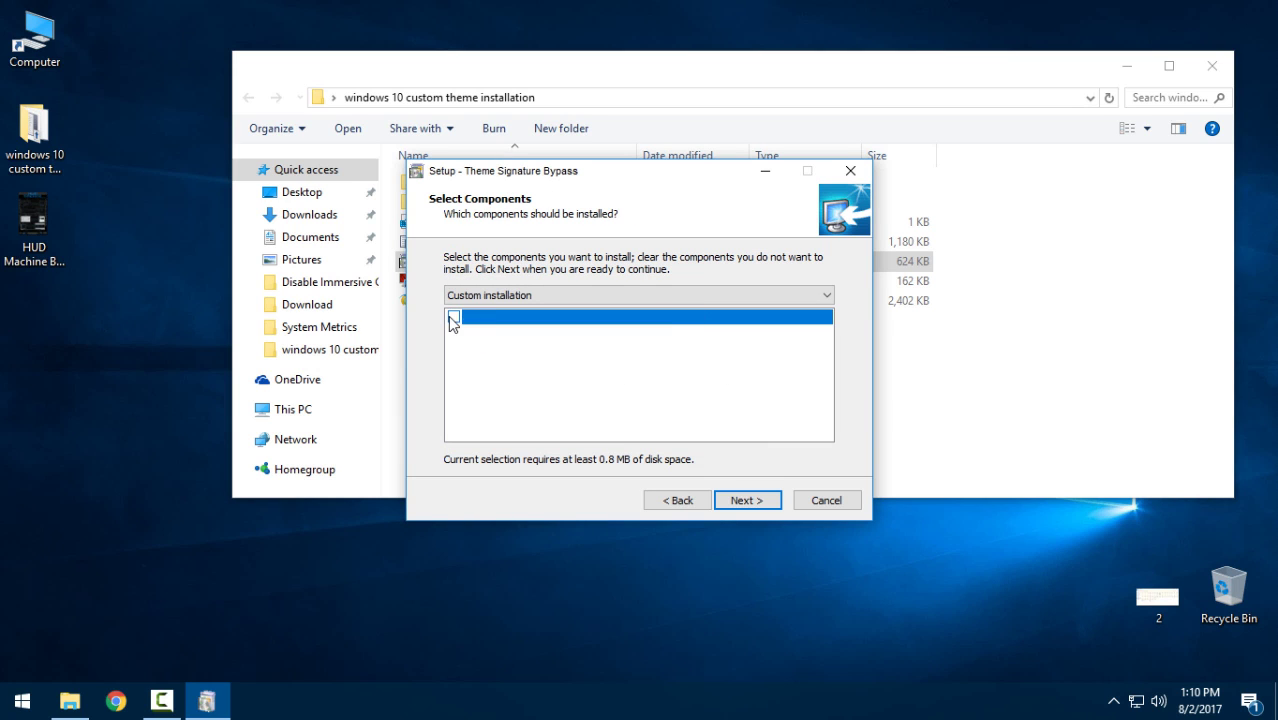
left_click(762, 502)
left_click(831, 503)
left_click(733, 433)
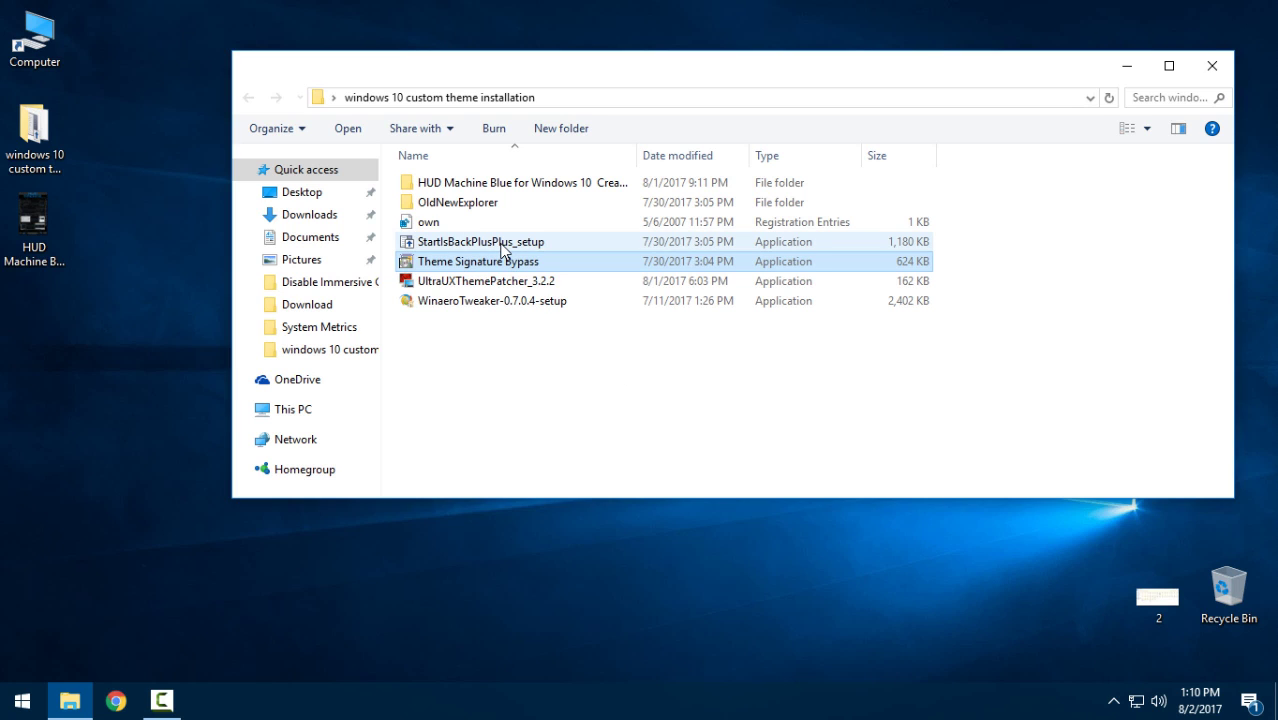
Step: Install StartIsBack for everyone to the default path and dismiss its welcome message
left_click(464, 206)
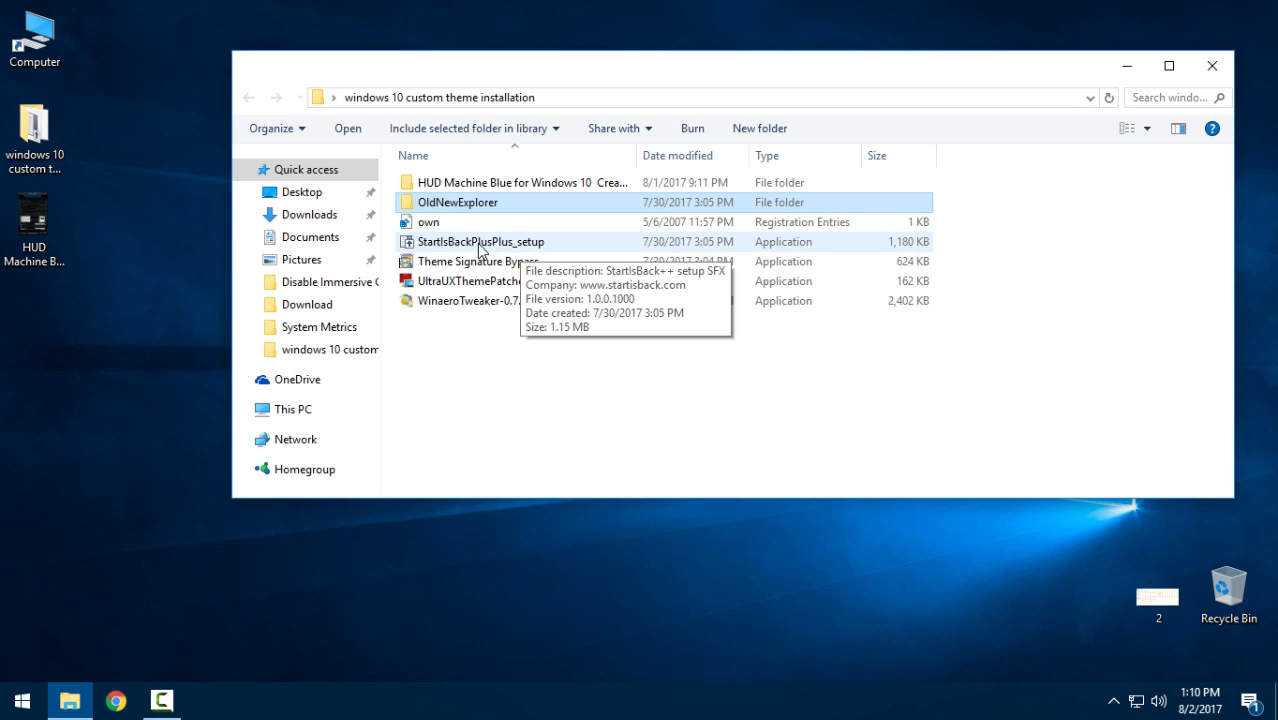
double_click(480, 246)
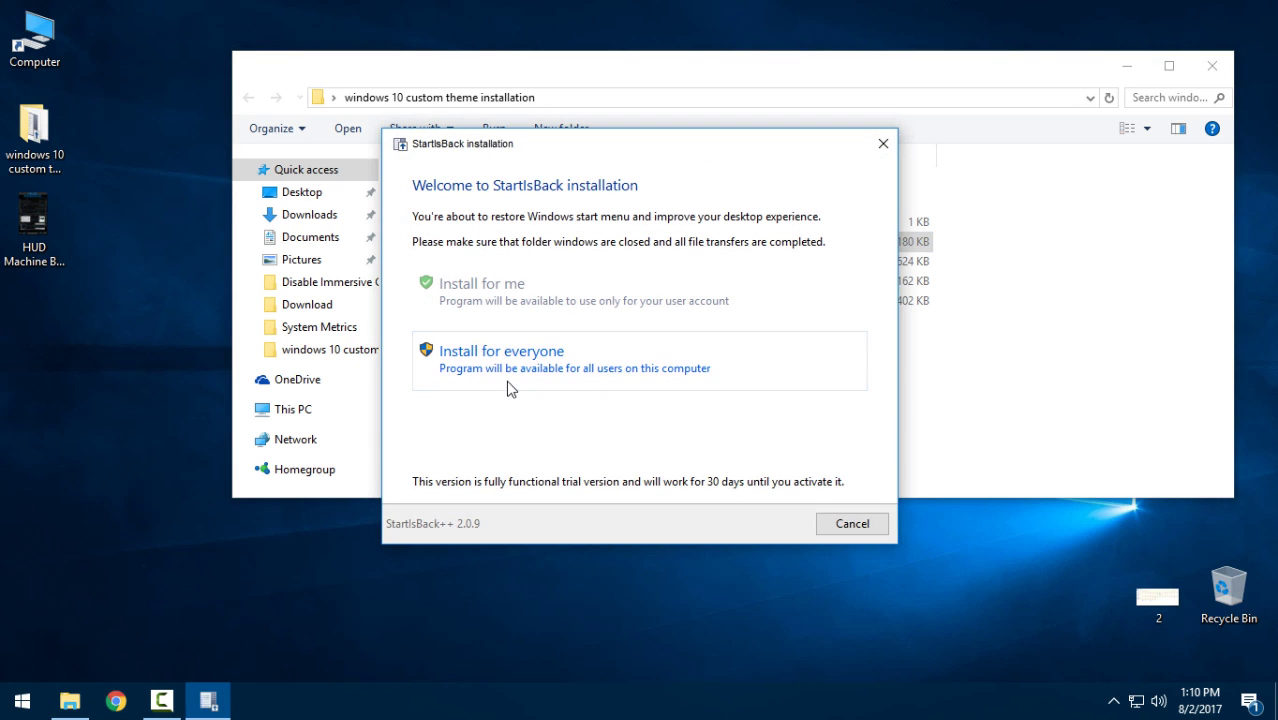
left_click(514, 368)
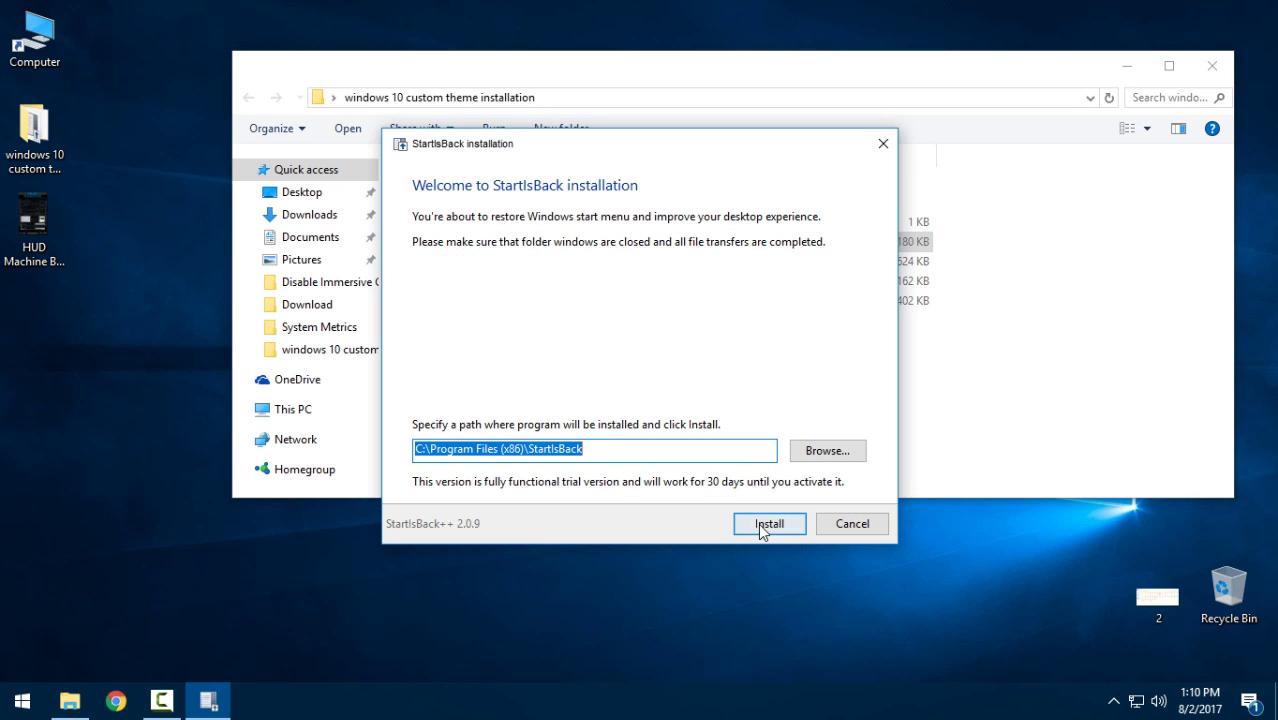
left_click(759, 524)
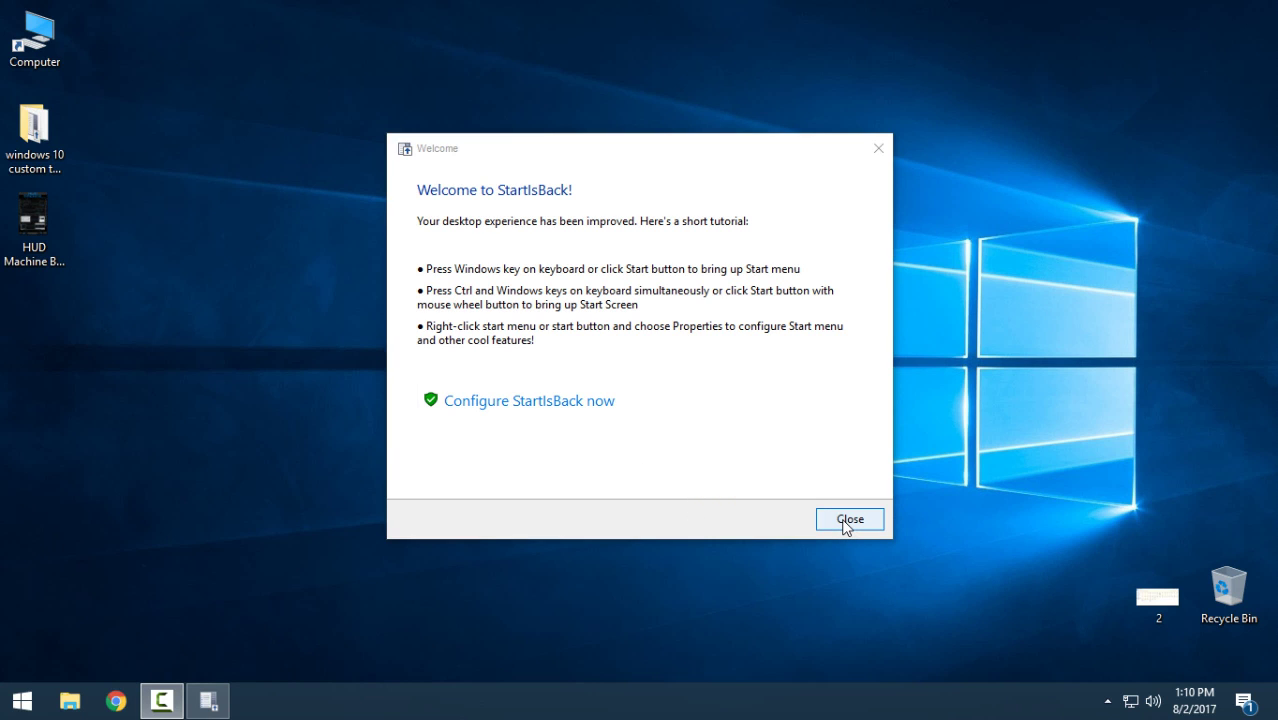
left_click(849, 519)
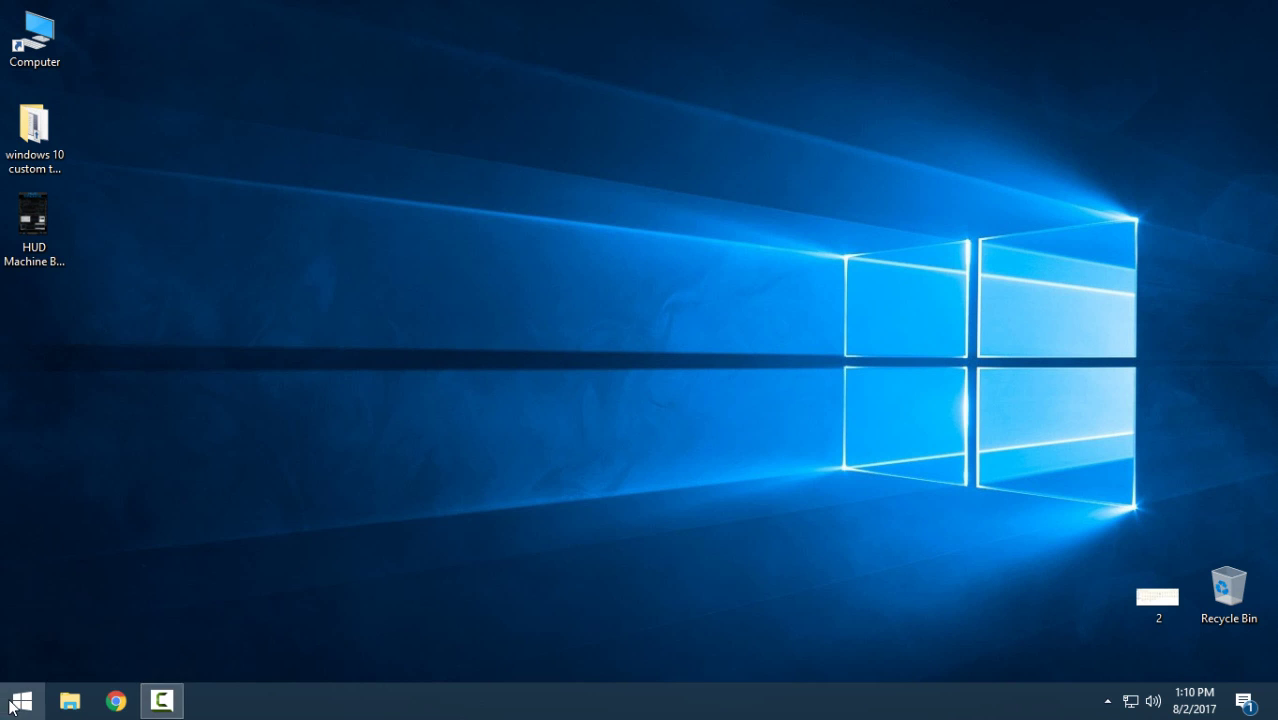
Step: Test the new classic Start menu, then refresh the desktop
left_click(14, 695)
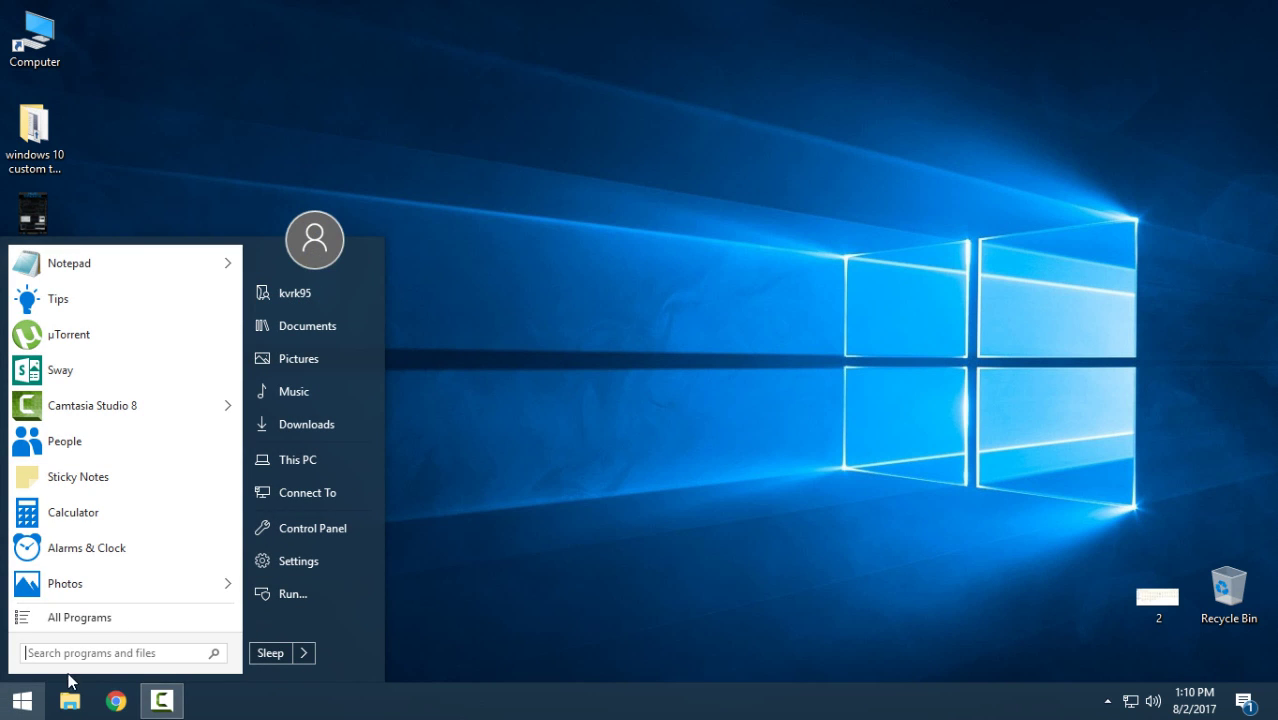
left_click(17, 712)
left_click(18, 708)
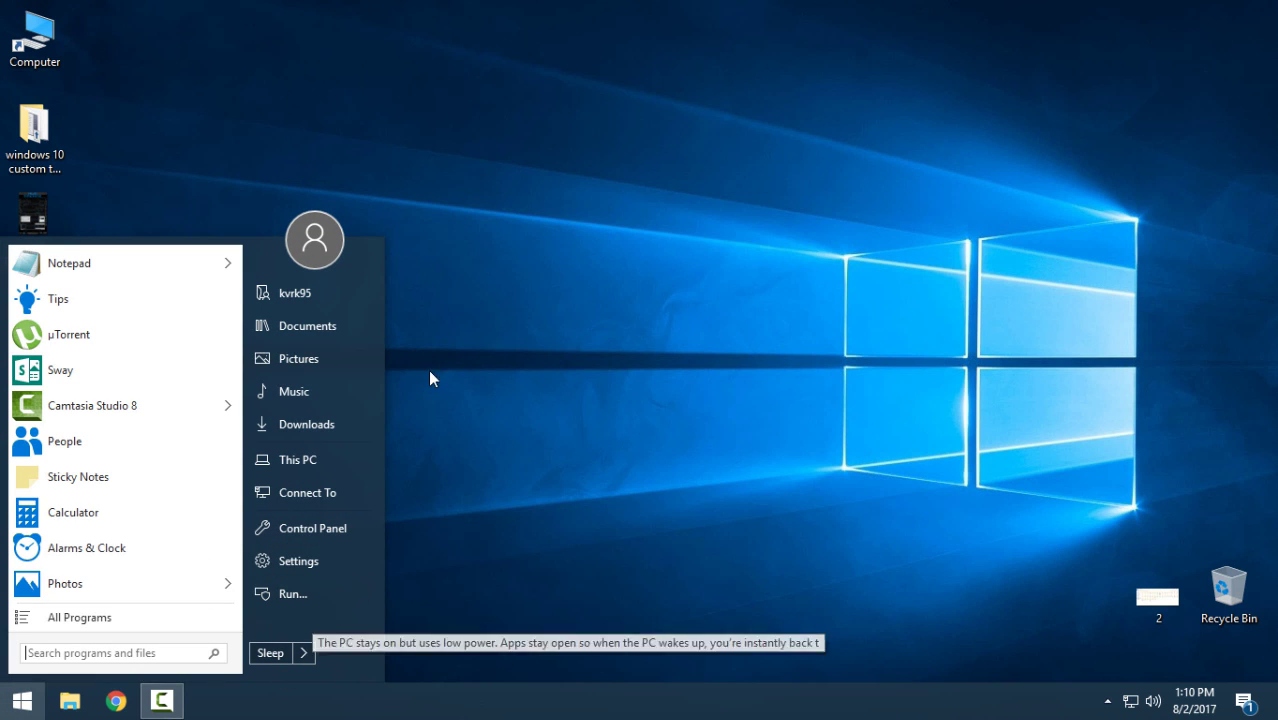
right_click(502, 170)
left_click(557, 242)
Step: Open the theme installation folder, refresh it, and launch OldNewExplorerCfg from the OldNewExplorer folder
double_click(54, 142)
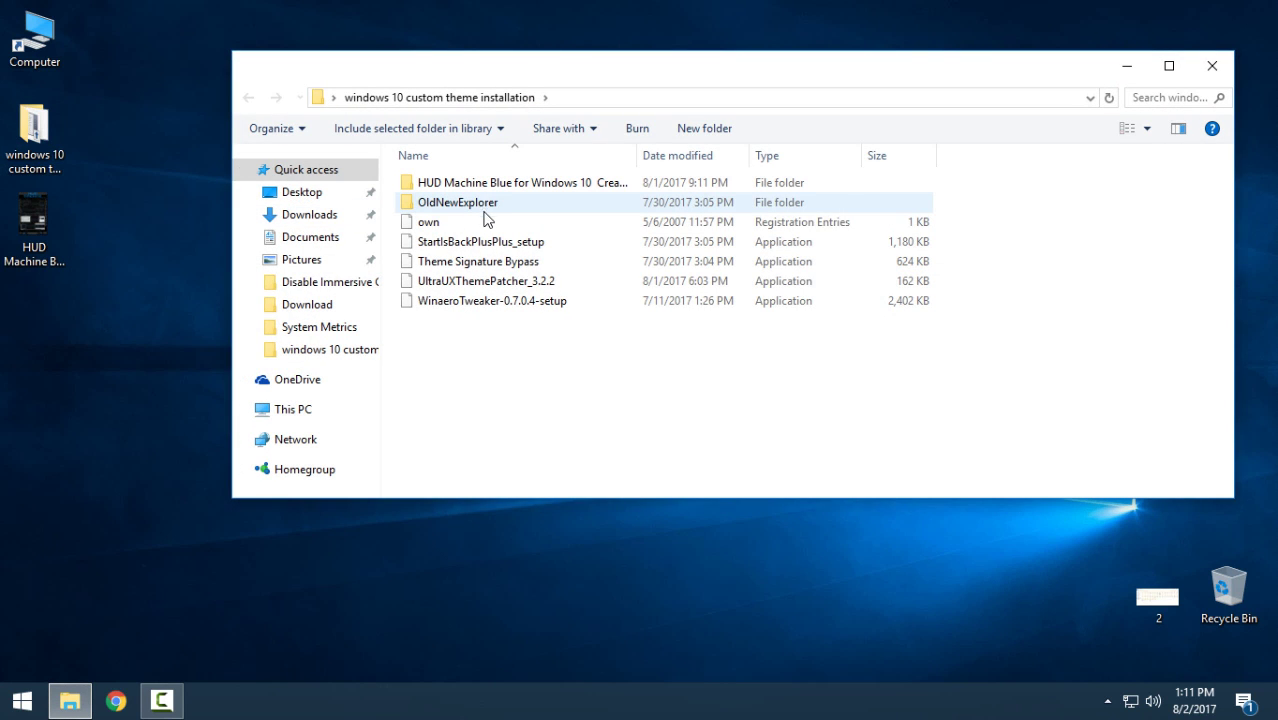
right_click(495, 339)
left_click(540, 436)
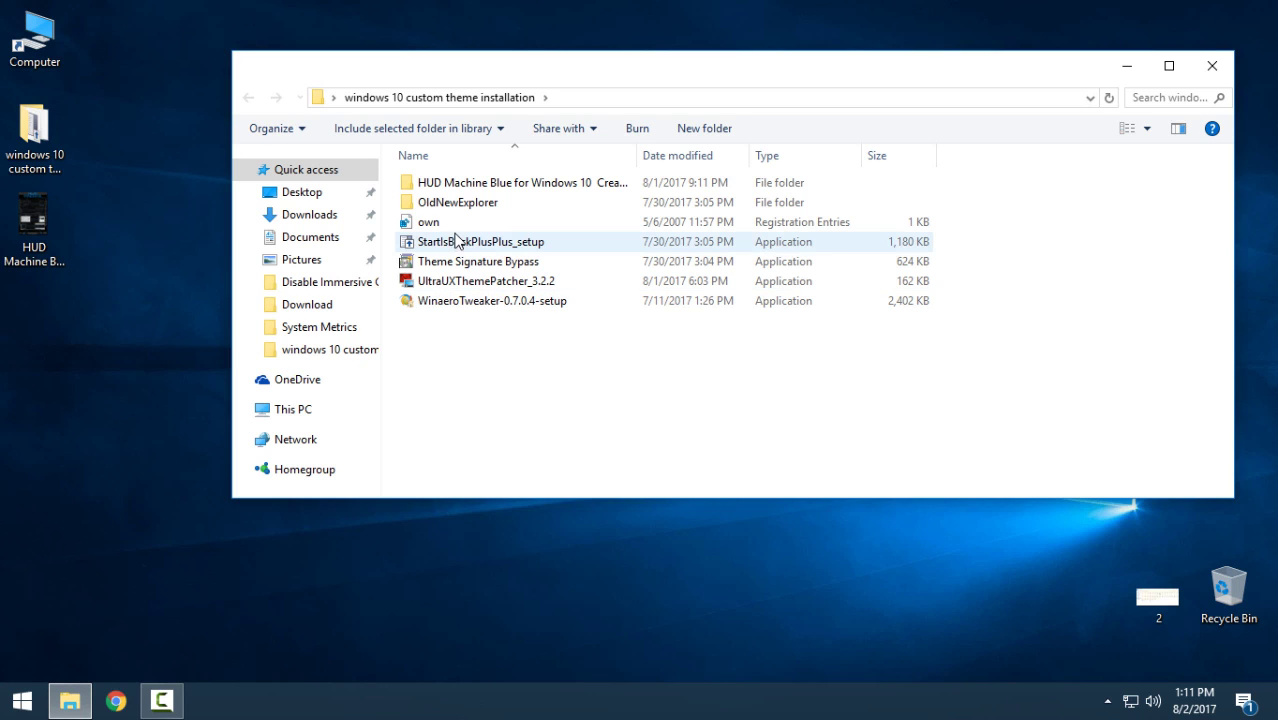
double_click(473, 205)
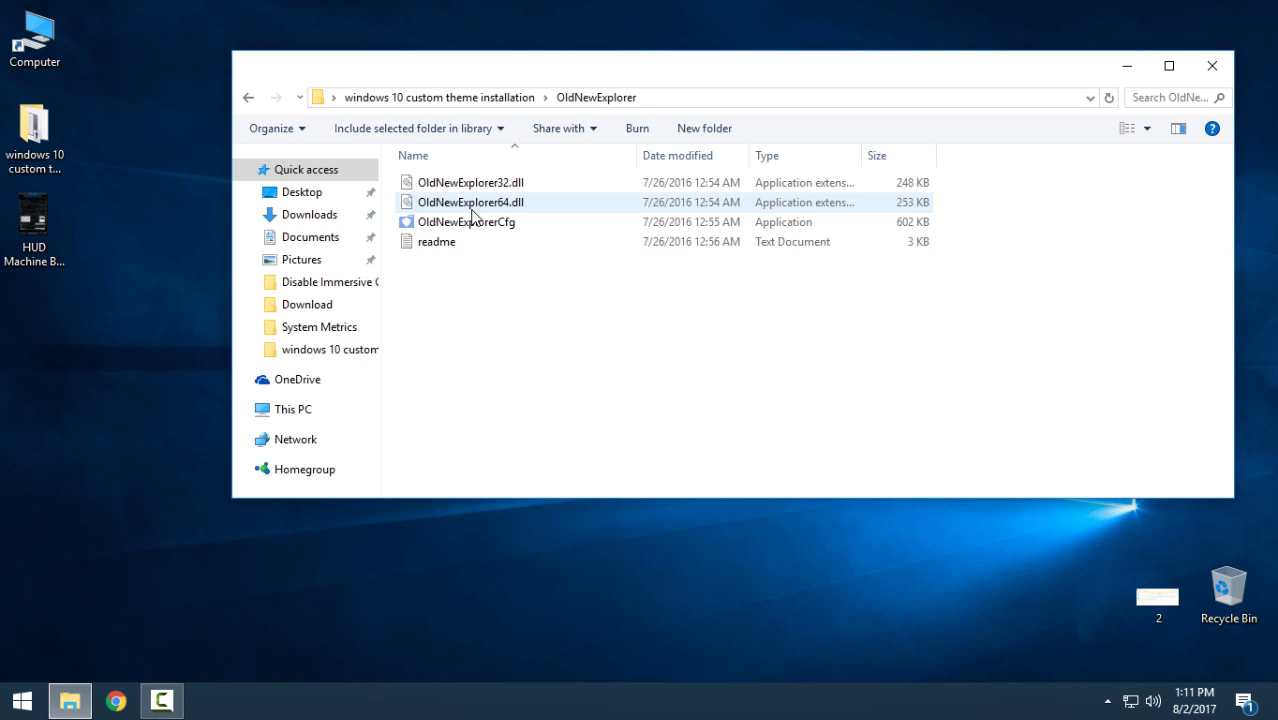
double_click(475, 227)
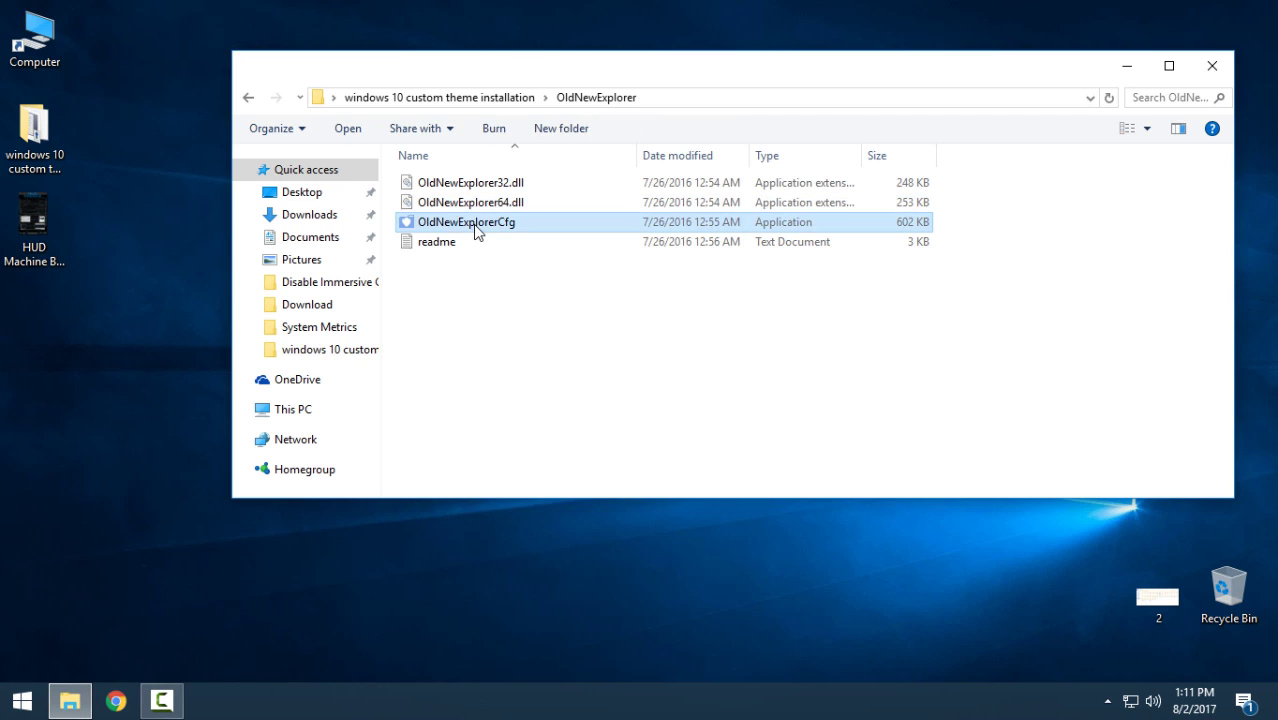
Step: Enable 'Use command bar instead of Ribbon', disable alternate navigation buttons style, and close
left_click_drag(637, 148, 857, 162)
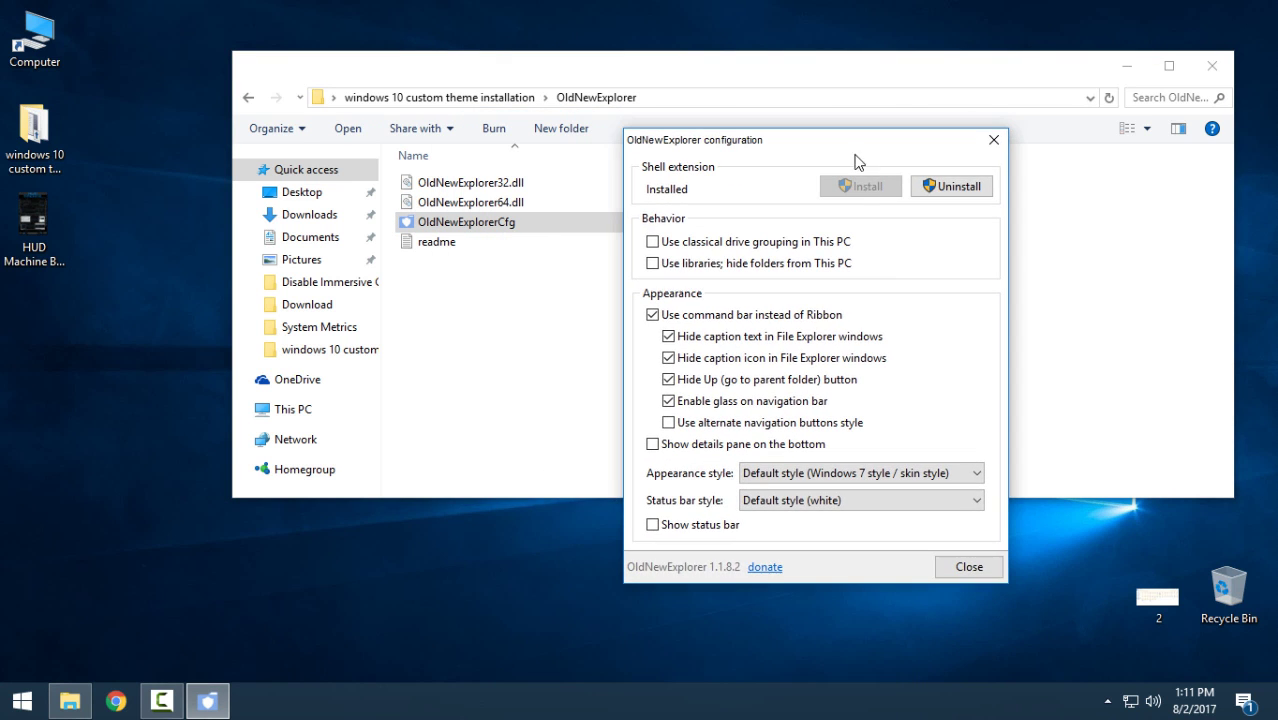
left_click(653, 315)
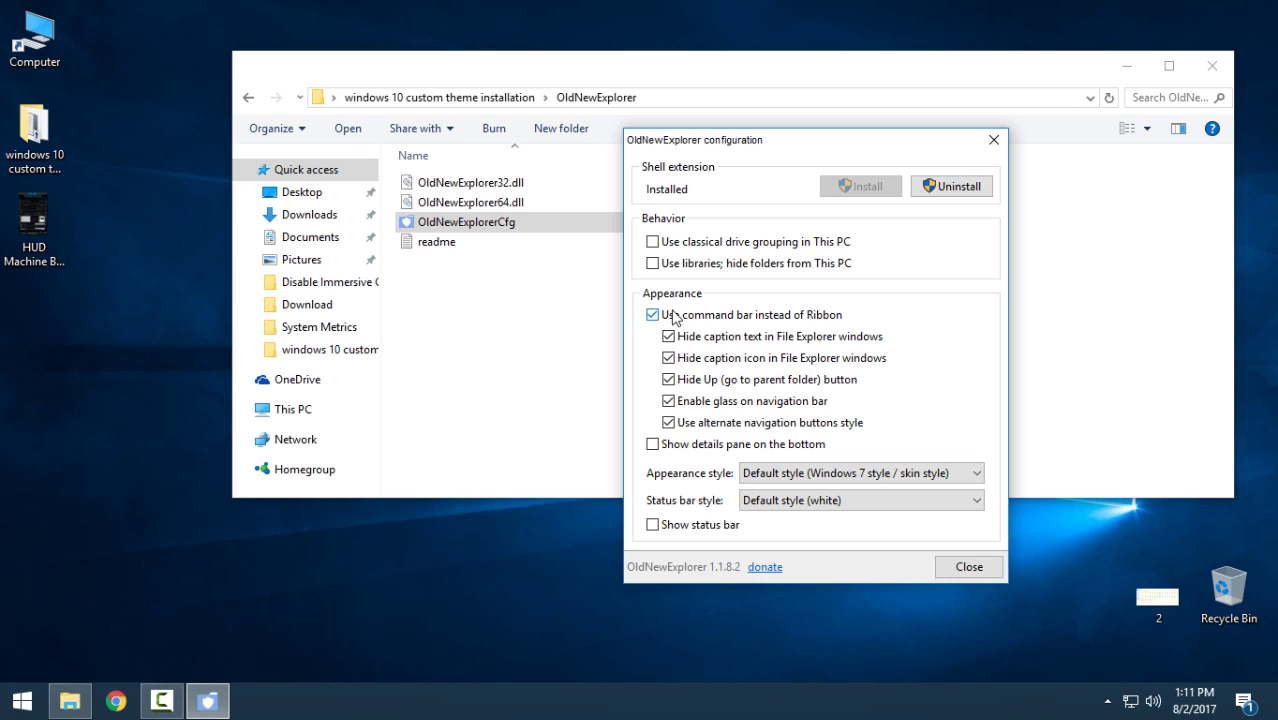
left_click(669, 423)
left_click(968, 564)
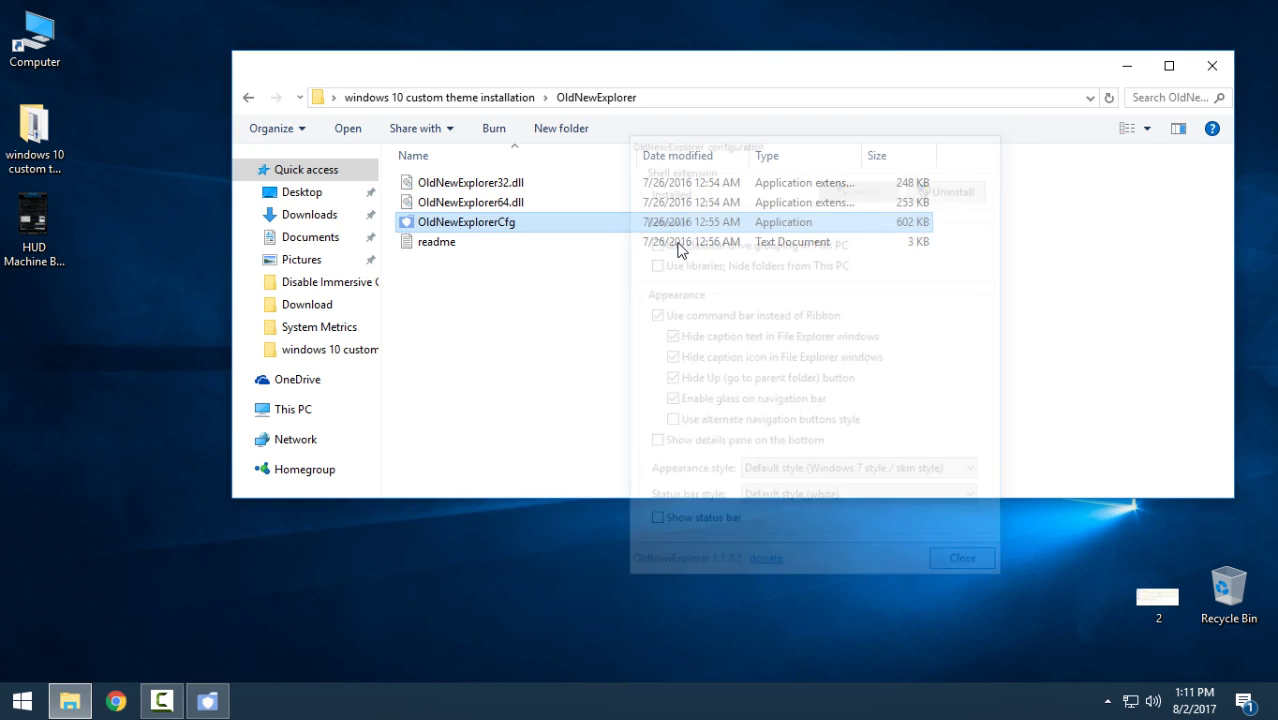
Step: Go back to the theme installation folder and refresh its view
left_click(248, 97)
right_click(569, 354)
left_click(613, 455)
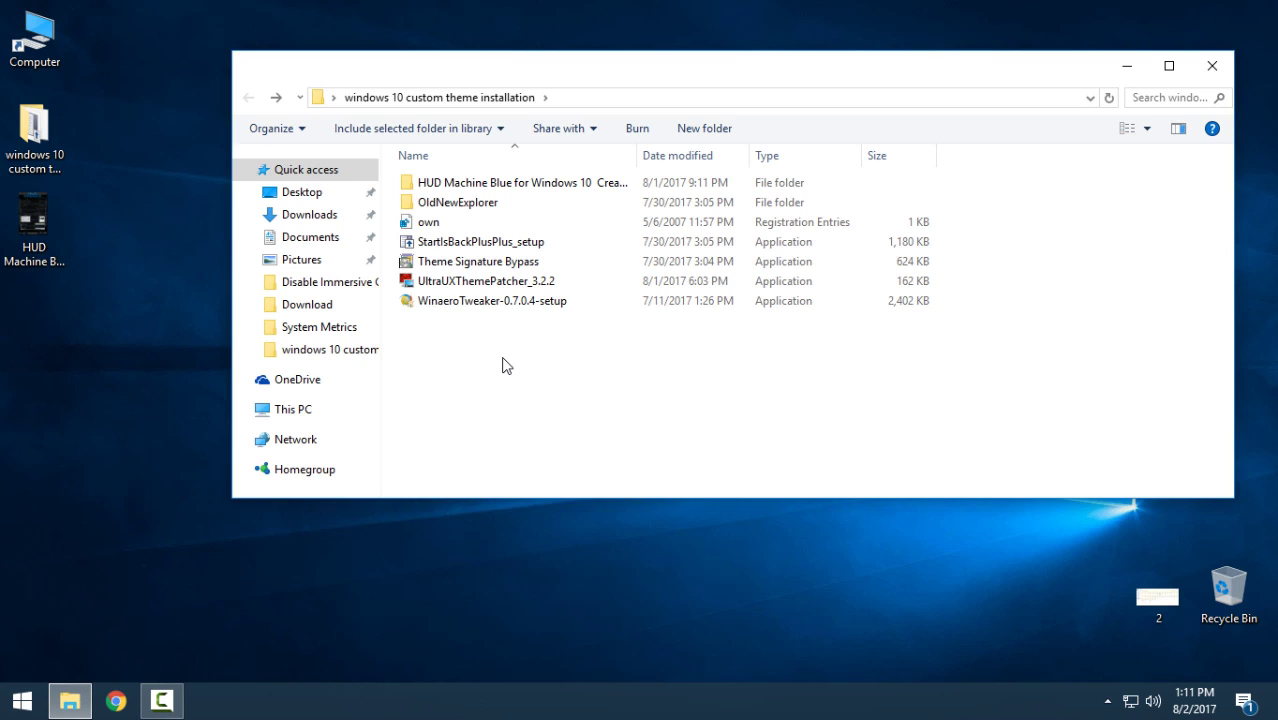
mouse_move(483, 324)
left_mouse_down()
mouse_move(420, 254)
mouse_move(418, 200)
mouse_move(494, 345)
left_mouse_up()
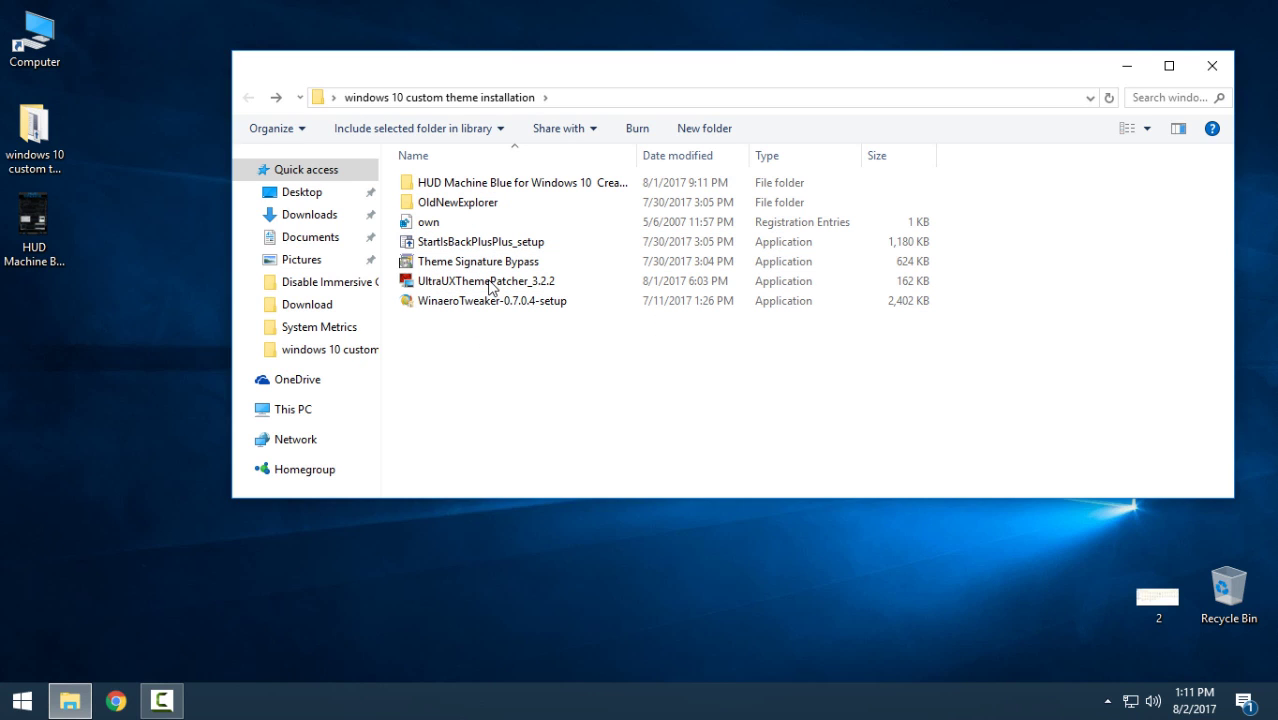
Step: Merge own.reg into the registry, confirming the warning and the success message
left_click(436, 224)
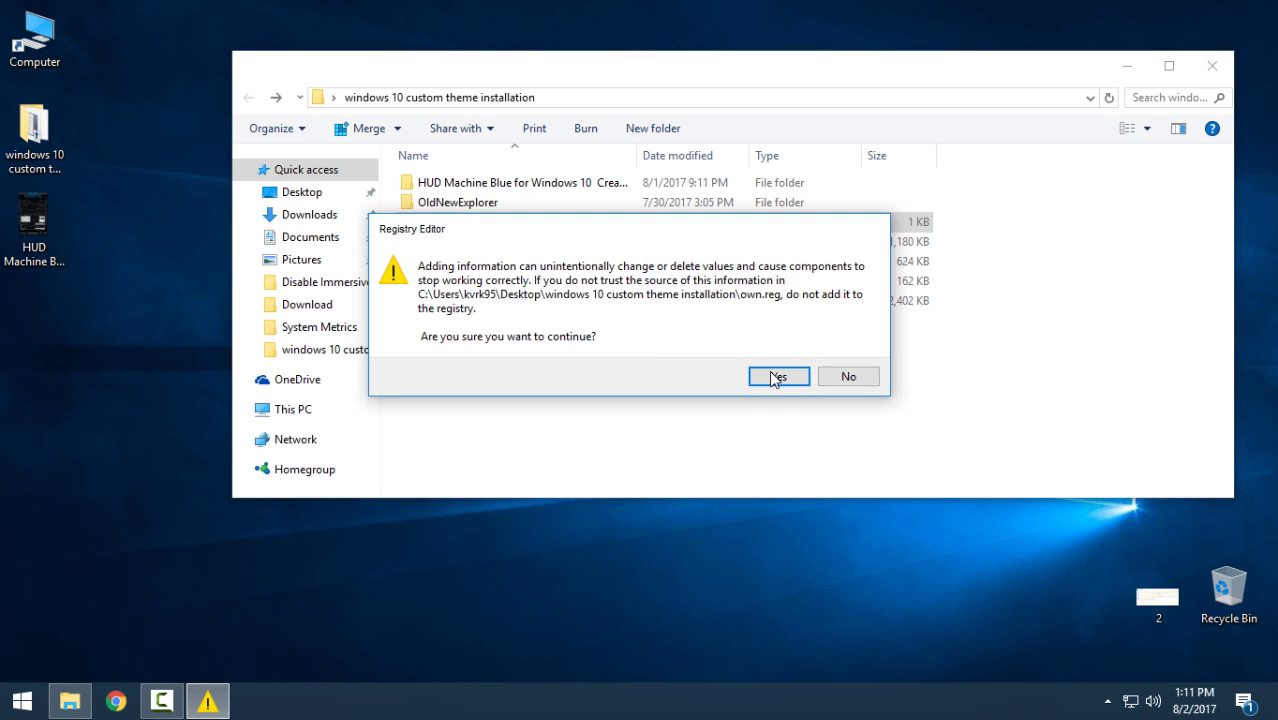
left_click(776, 378)
left_click(851, 350)
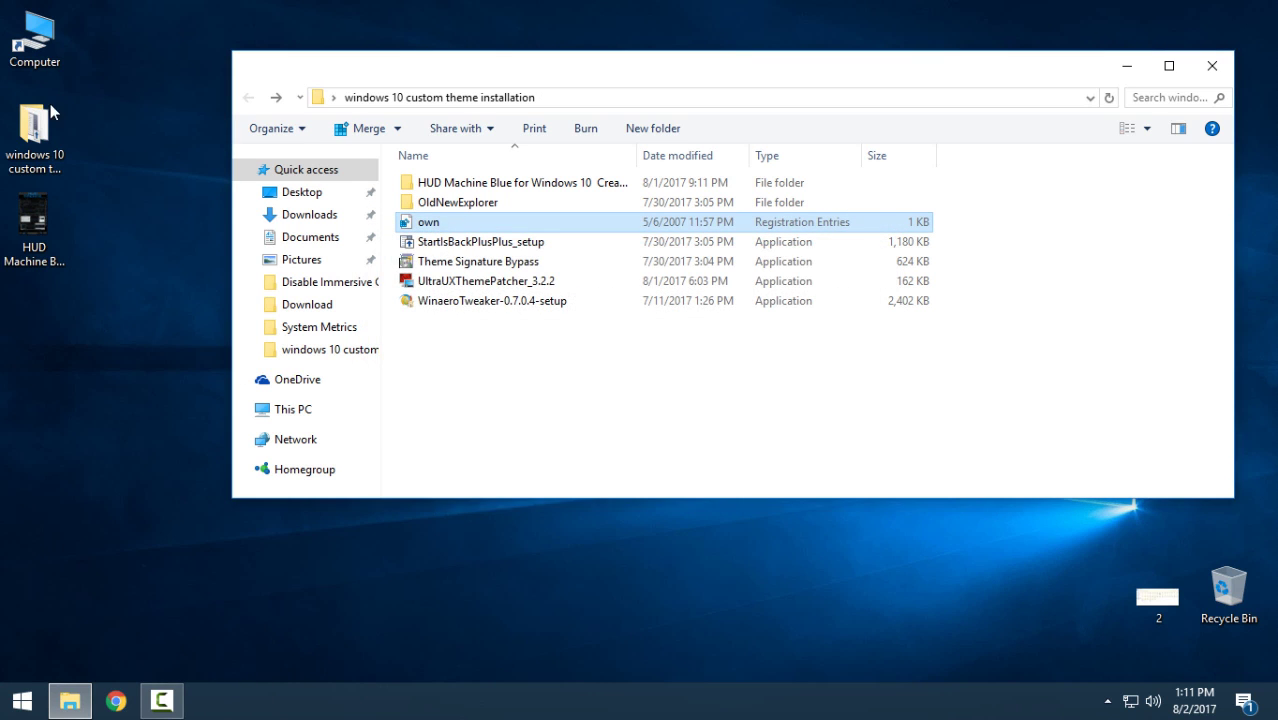
right_click(51, 106)
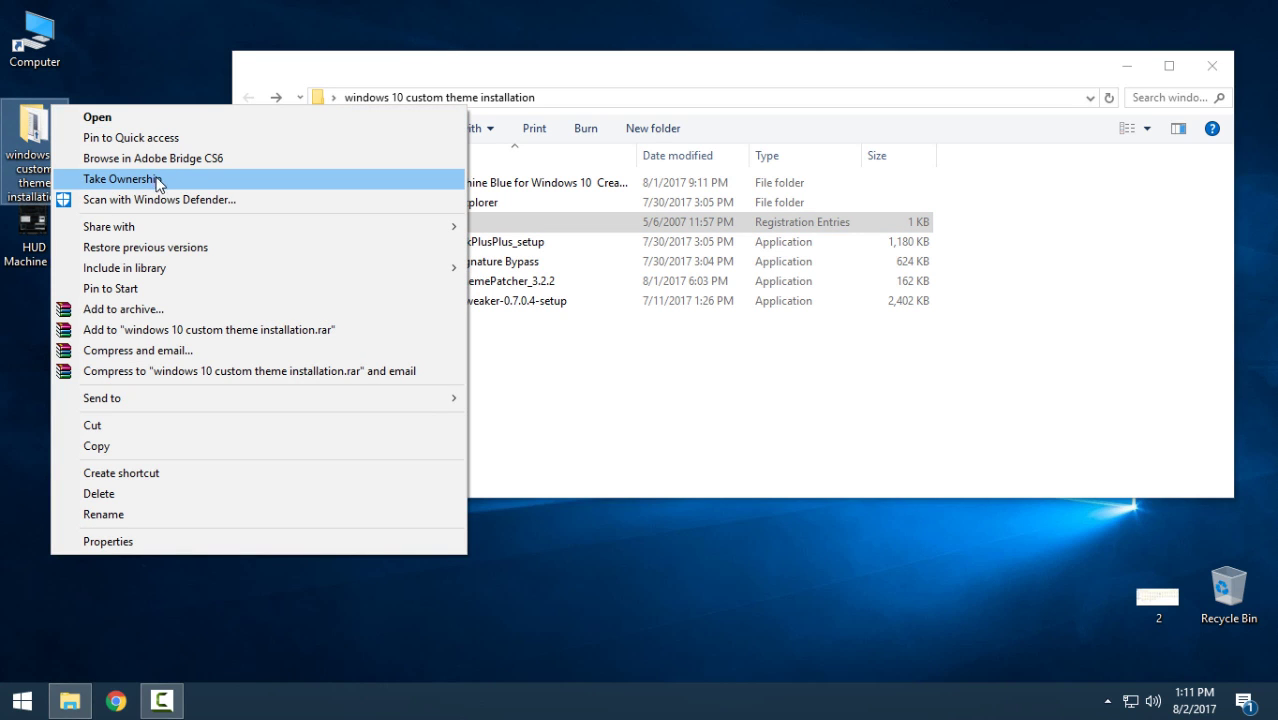
left_click(522, 334)
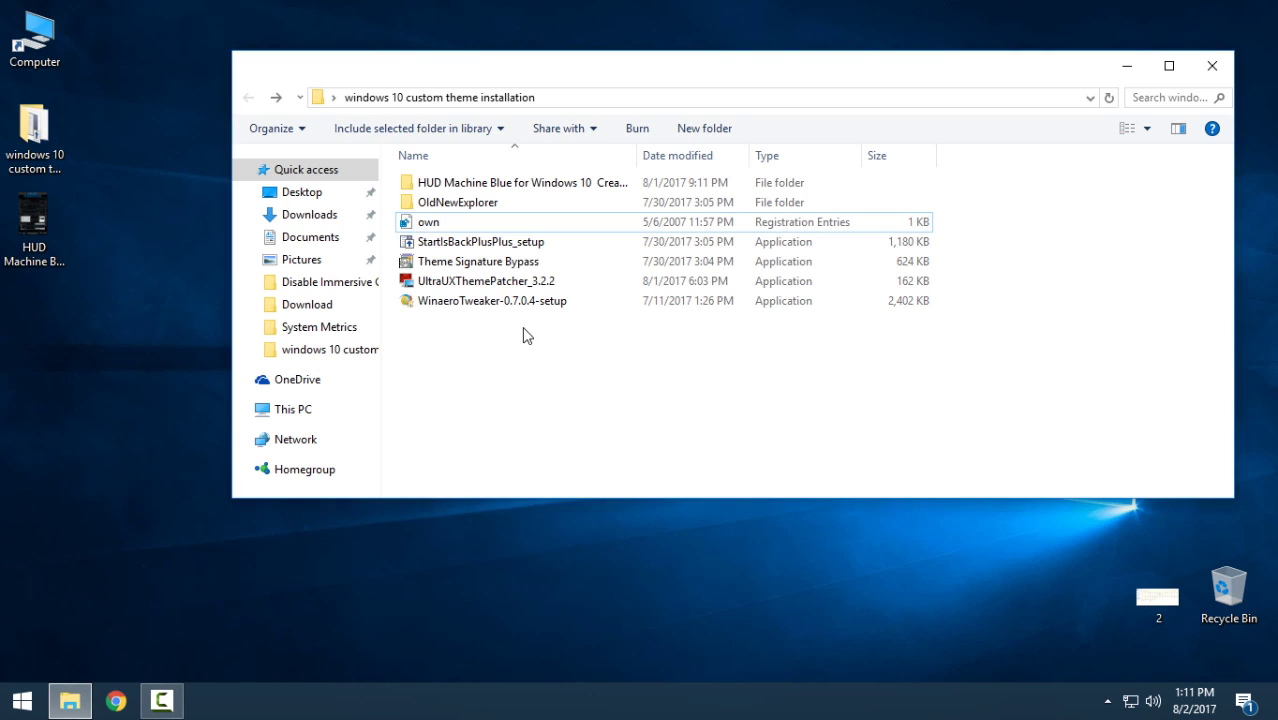
left_click(446, 303)
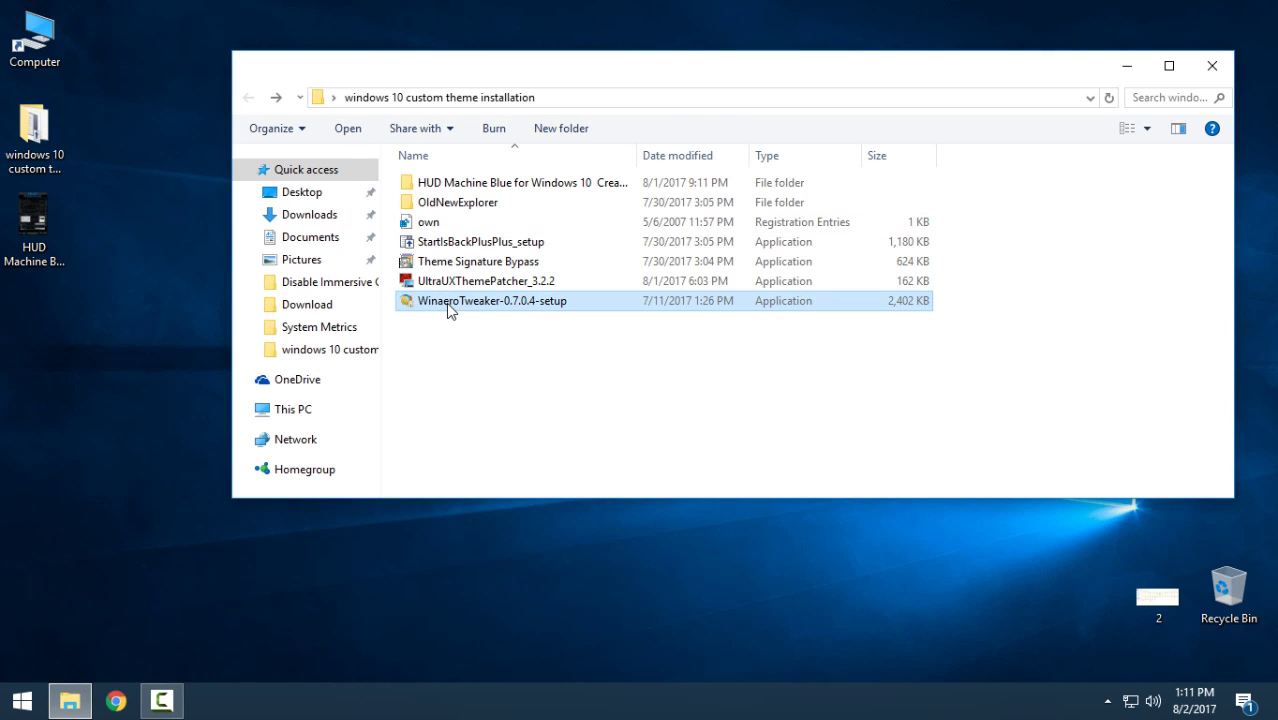
Step: Launch Winaero Tweaker 0.7.0.4 setup and accept its license agreement
double_click(516, 310)
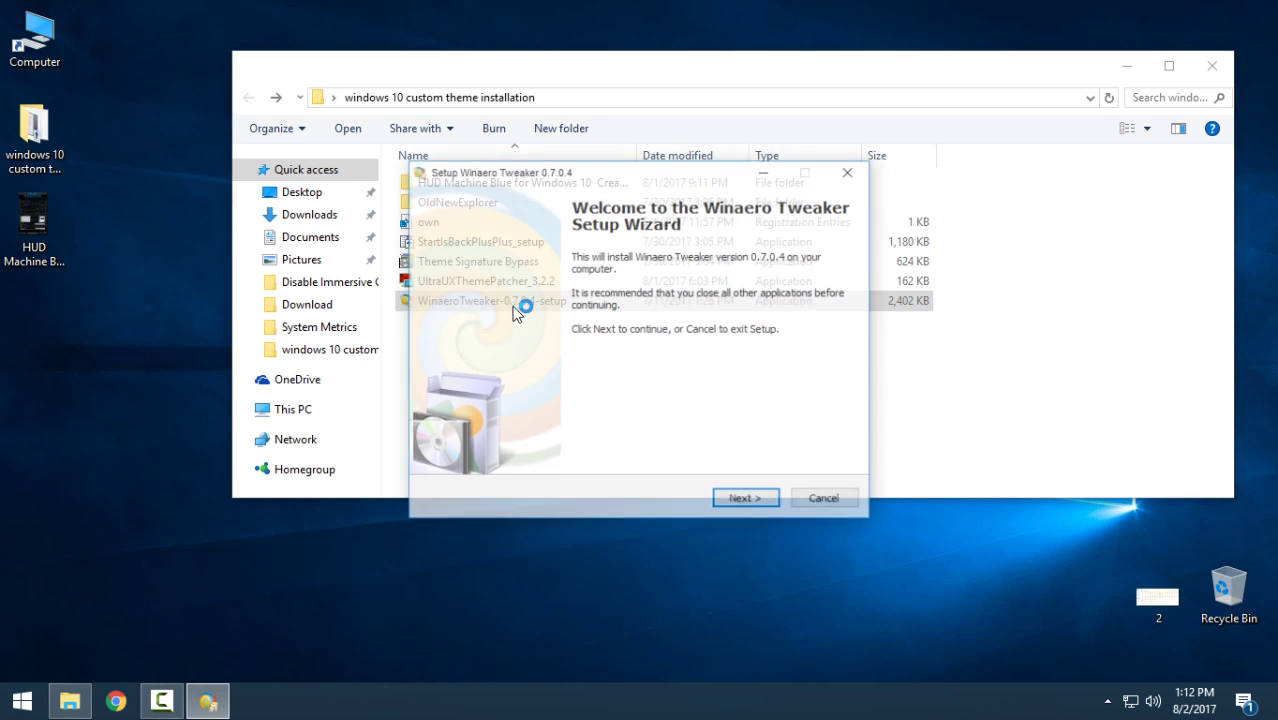
left_click(756, 505)
left_click(759, 503)
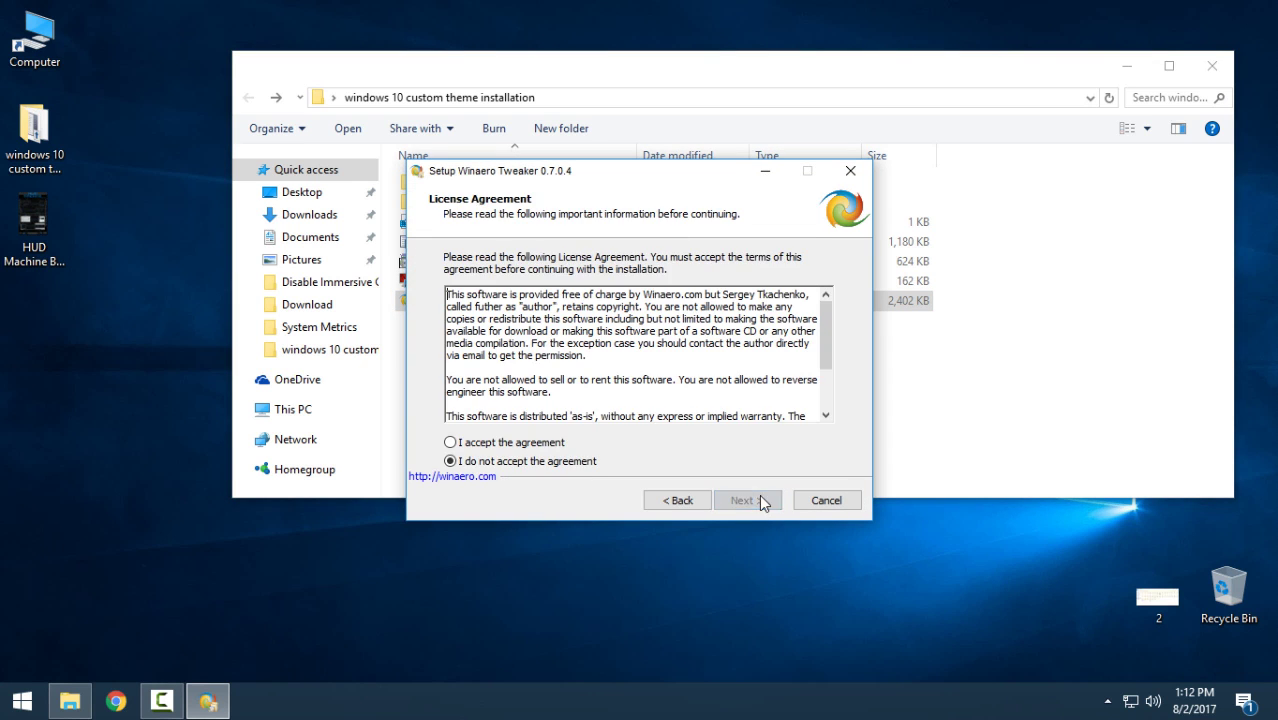
left_click(700, 503)
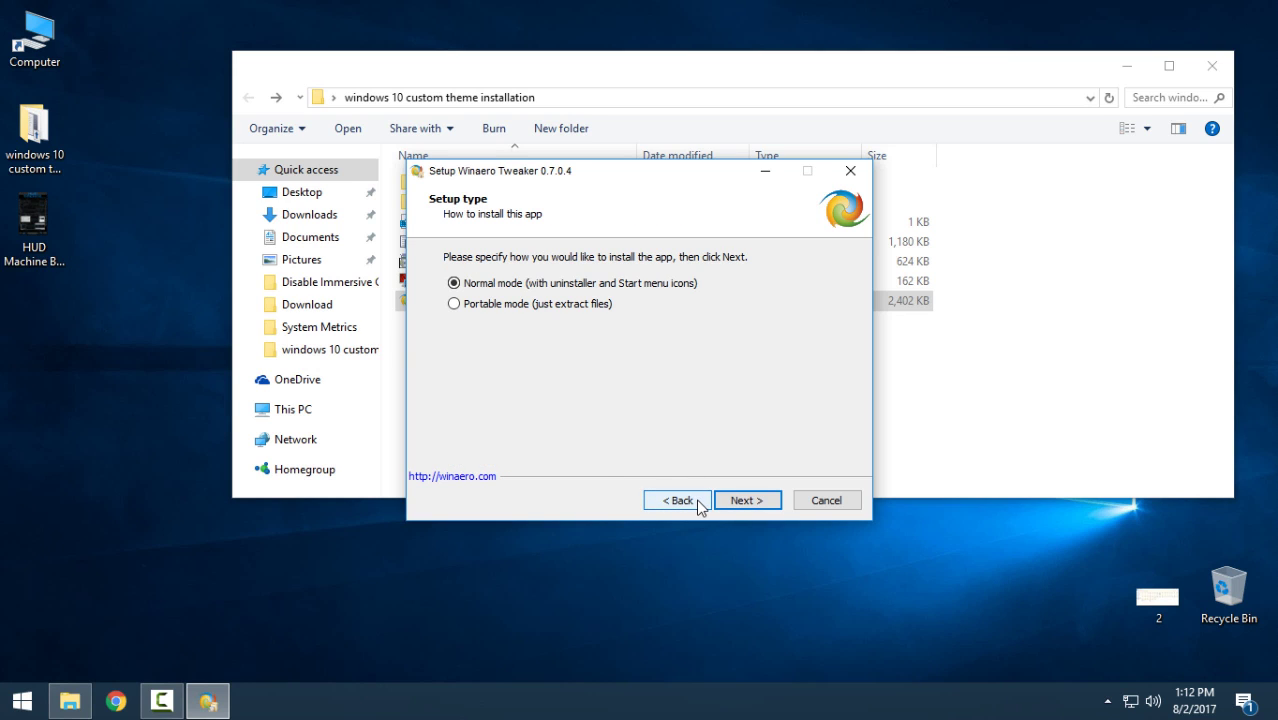
left_click(736, 502)
left_click(537, 443)
left_click(748, 502)
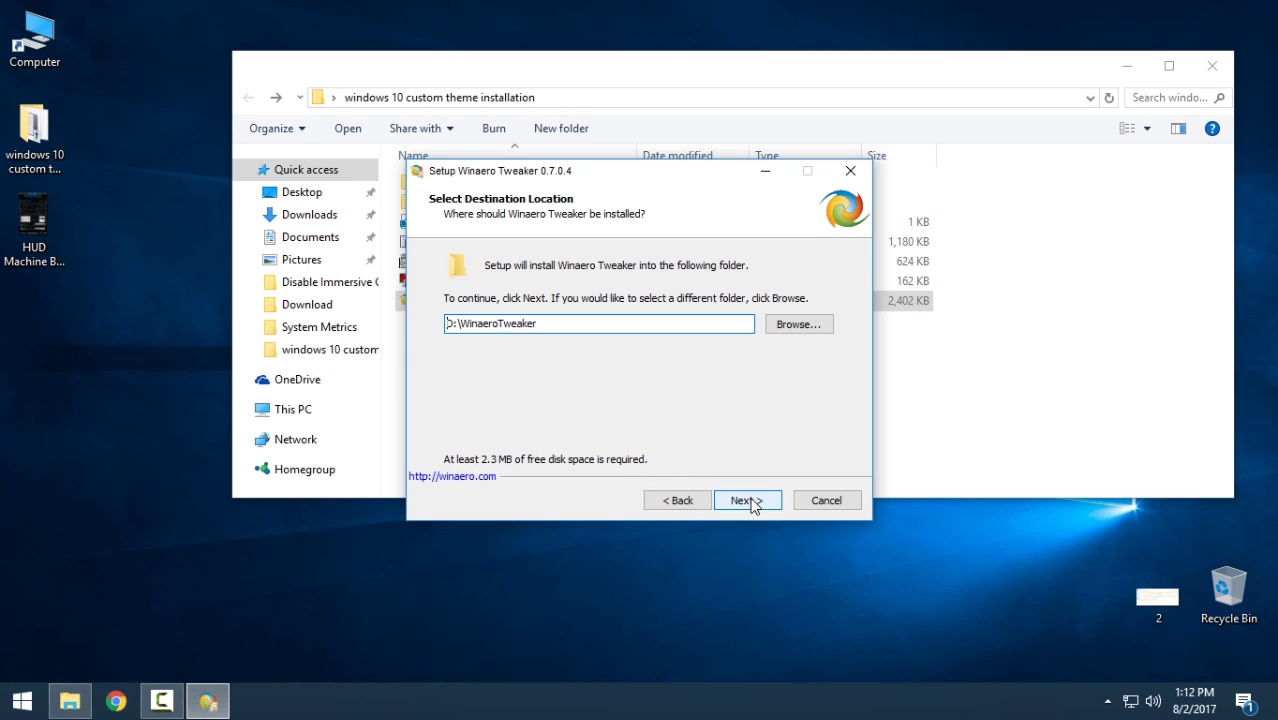
Step: Keep the default install and Start Menu folders, then cancel at Ready to Install and exit
left_click(757, 508)
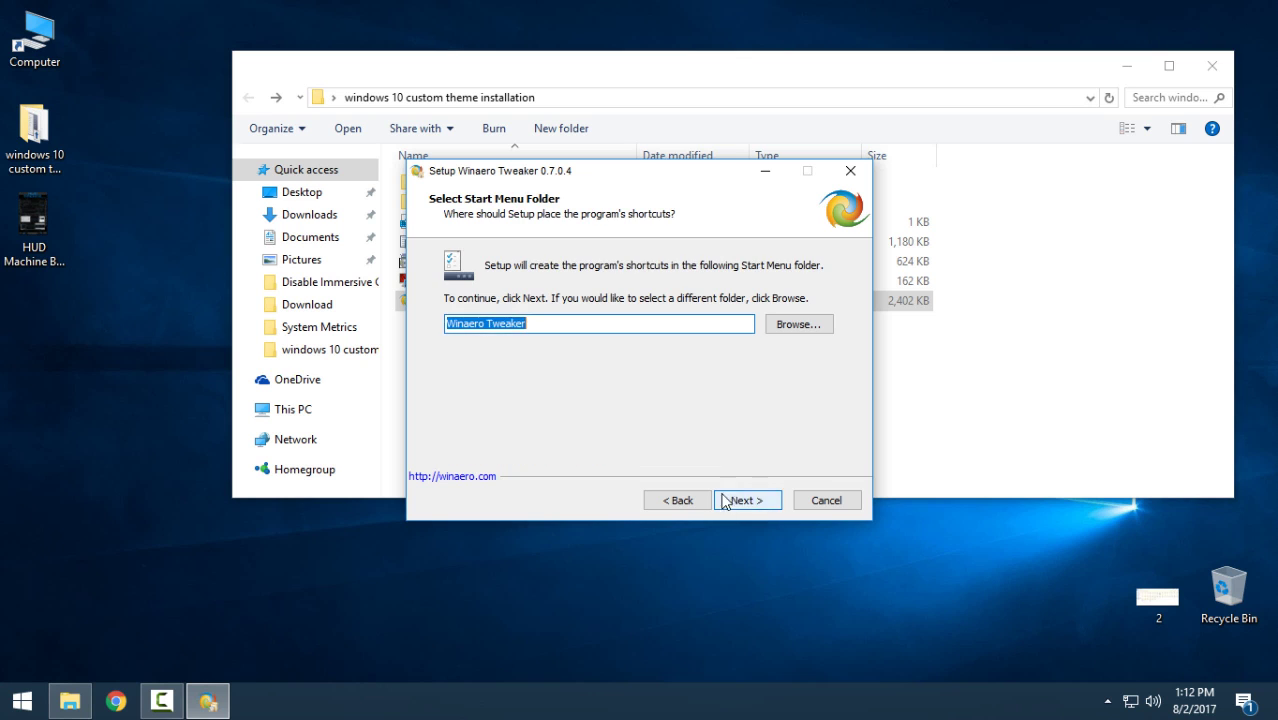
left_click(733, 500)
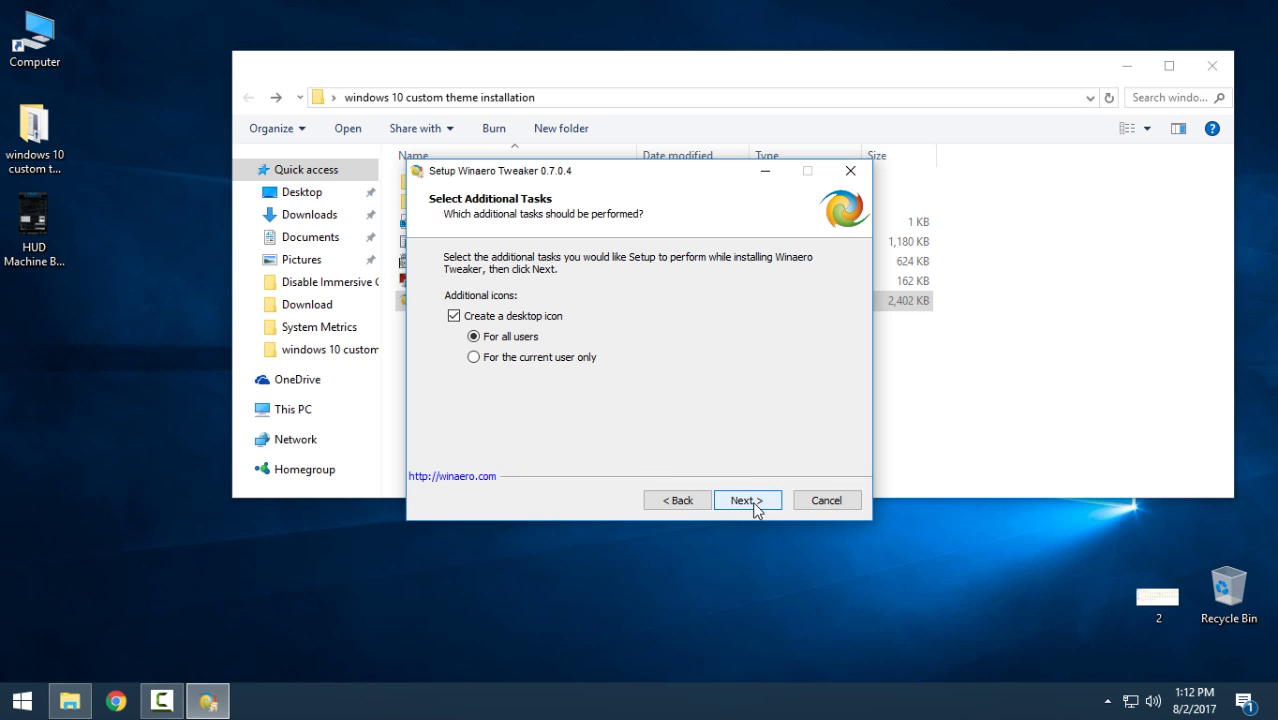
left_click(752, 504)
left_click(824, 503)
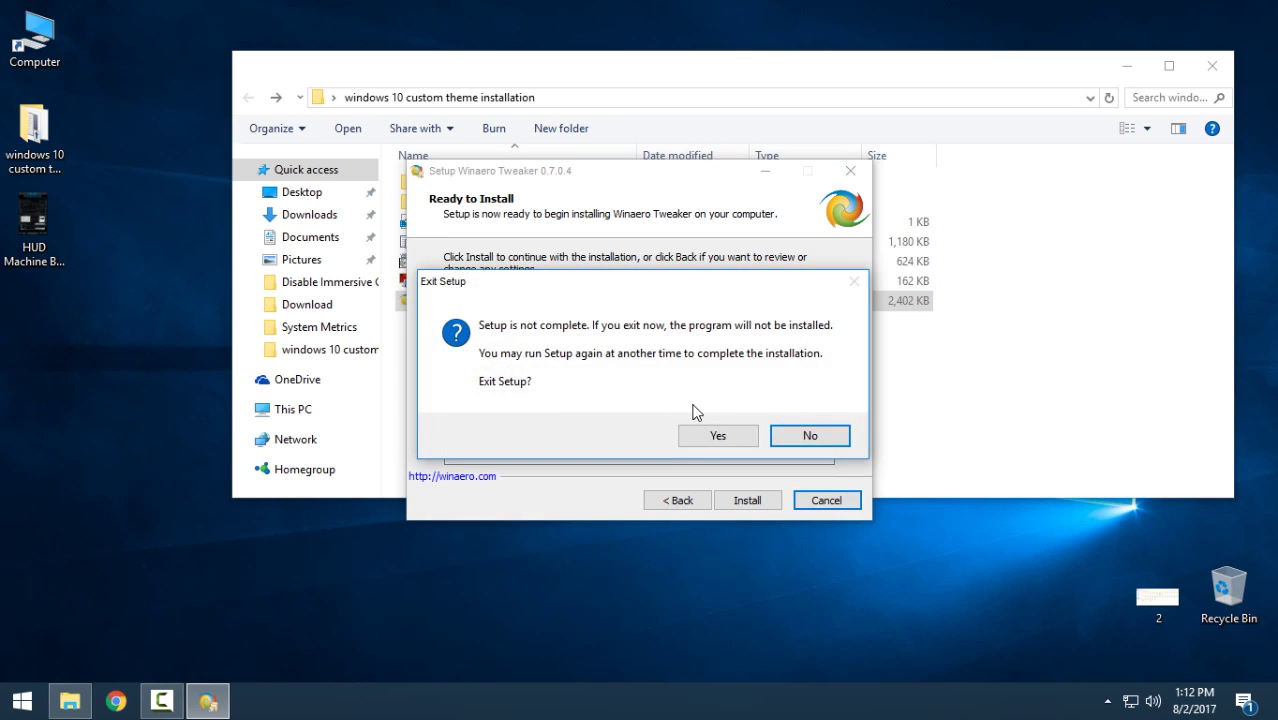
left_click(718, 436)
mouse_move(716, 660)
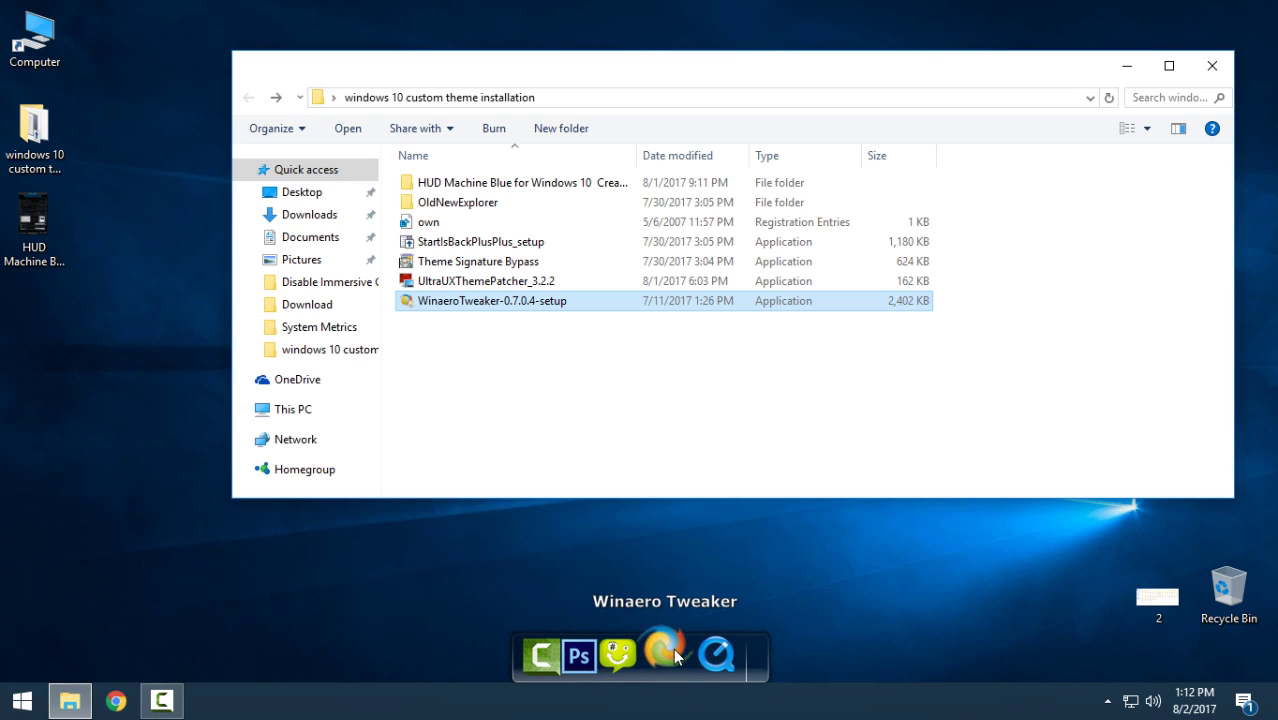
left_click(677, 657)
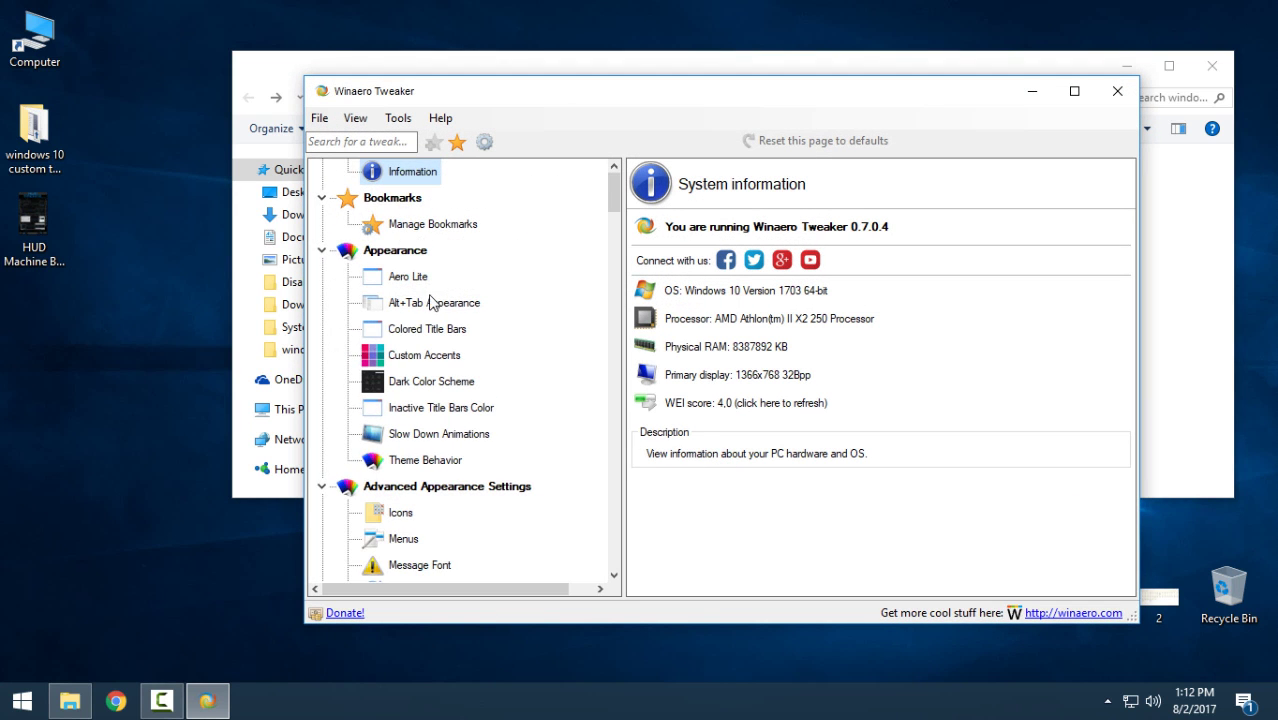
scroll(440, 350, "down", 7)
left_click_drag(613, 247, 606, 395)
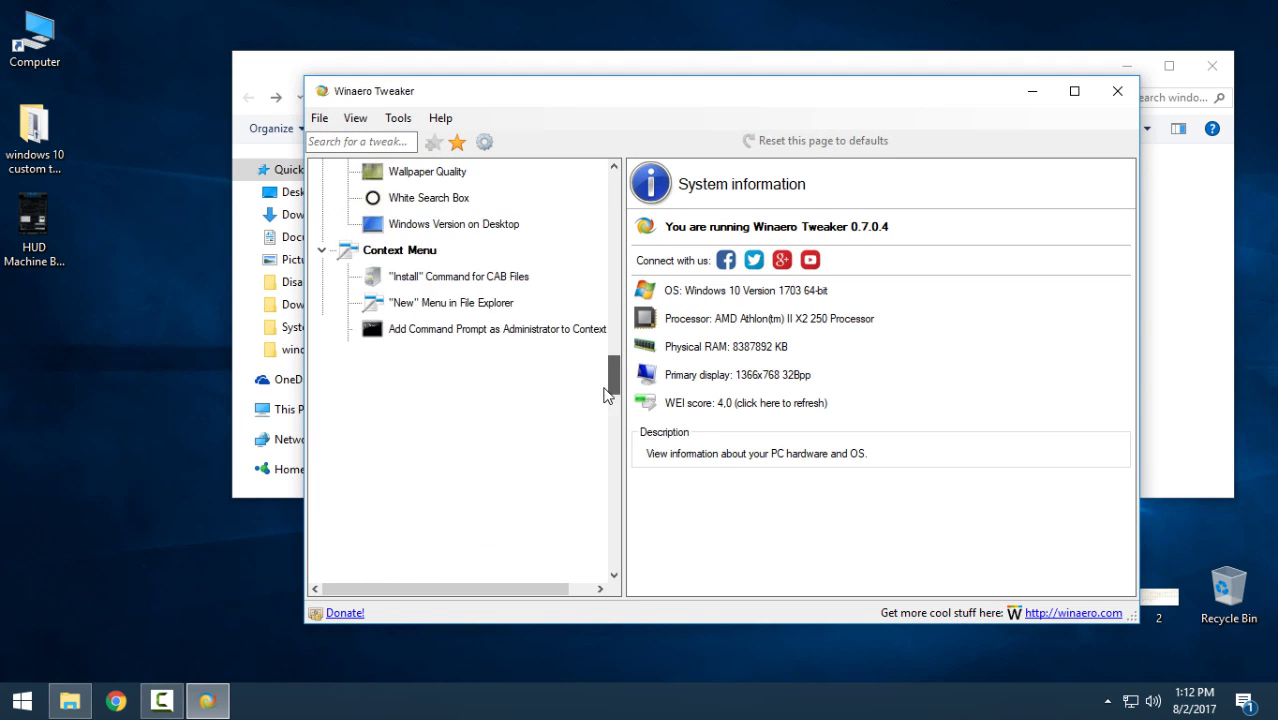
left_click(437, 433)
left_click_drag(614, 485, 620, 180)
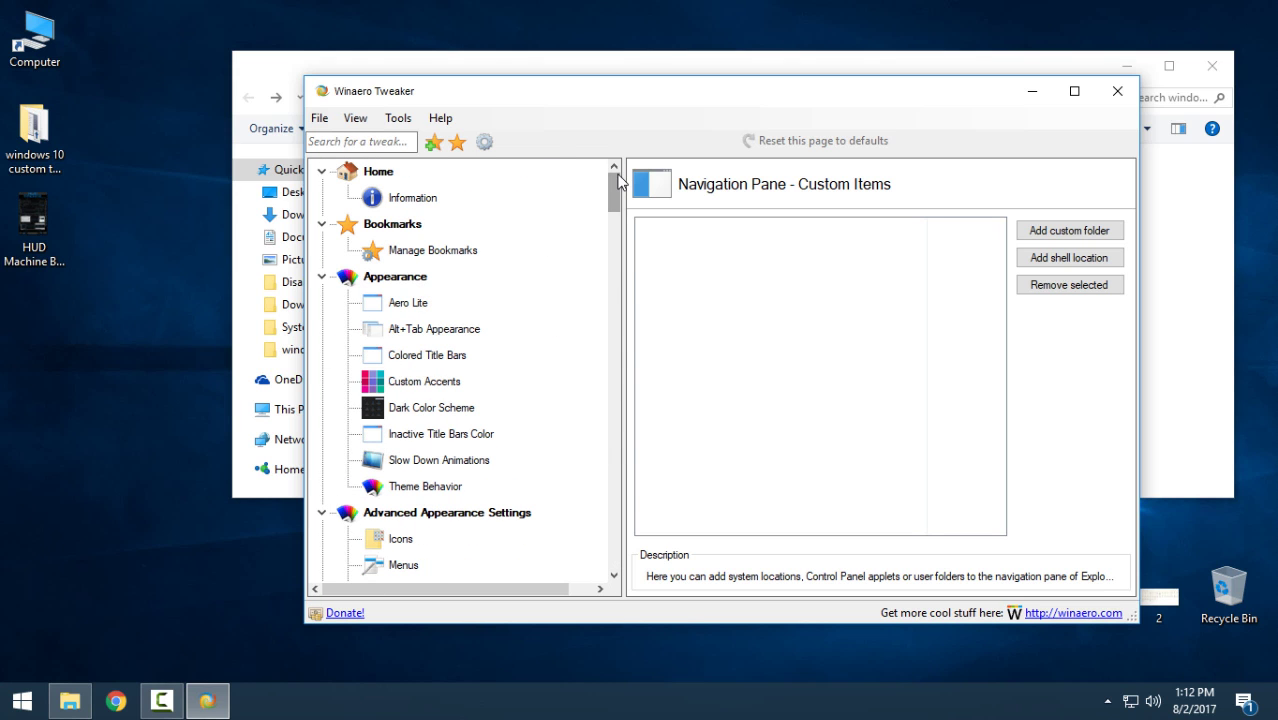
left_click(408, 303)
left_click(427, 355)
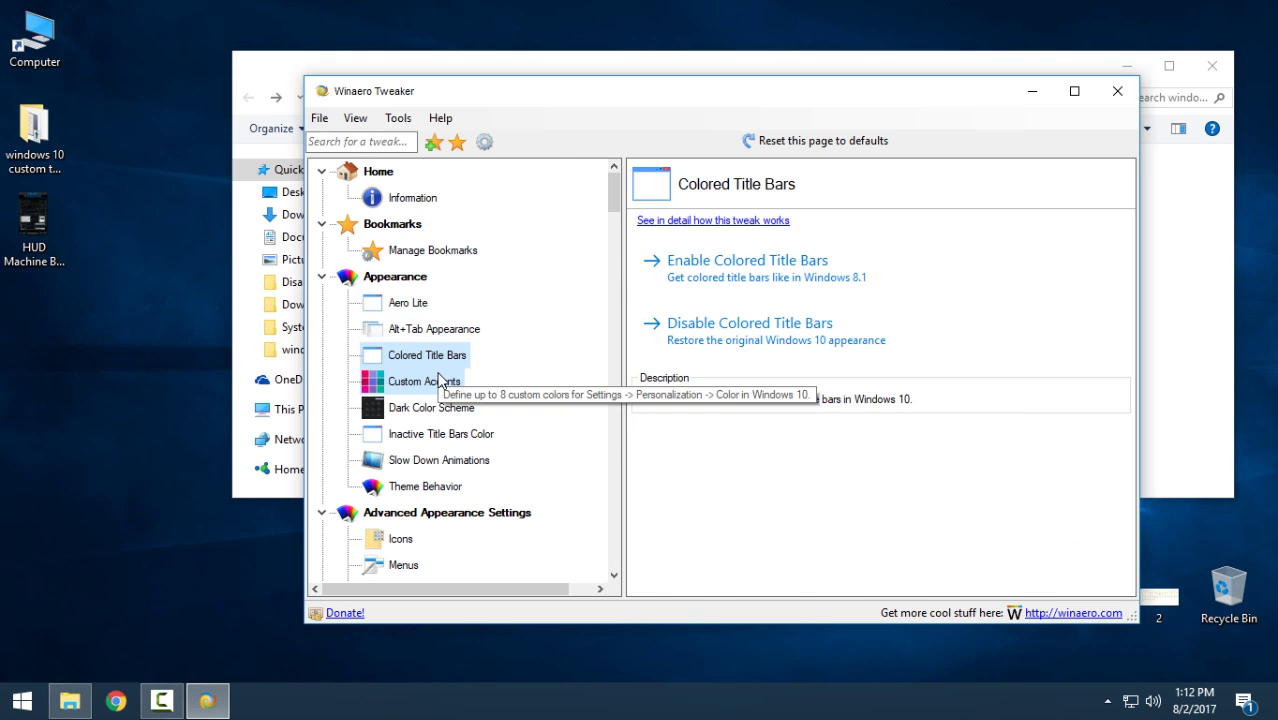
left_click(424, 381)
mouse_move(614, 205)
left_mouse_down()
mouse_move(614, 275)
mouse_move(607, 194)
mouse_move(610, 295)
mouse_move(604, 218)
left_mouse_up()
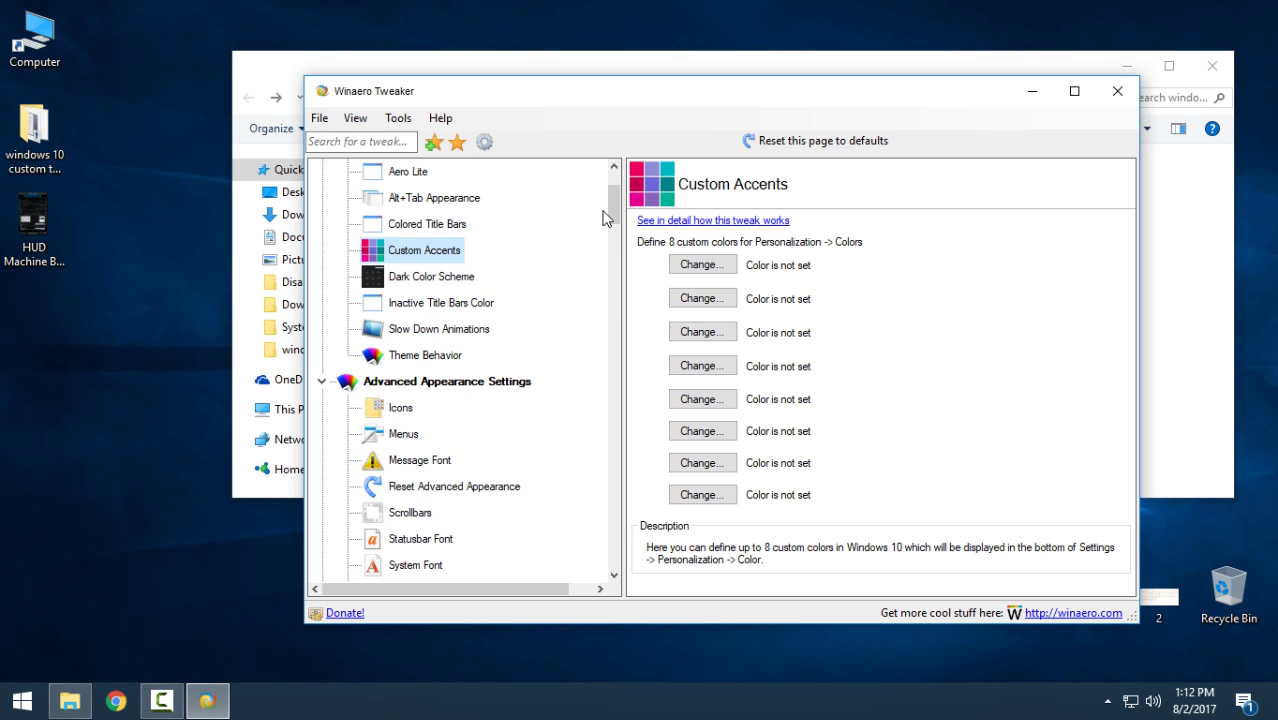
scroll(595, 214, "up", 2)
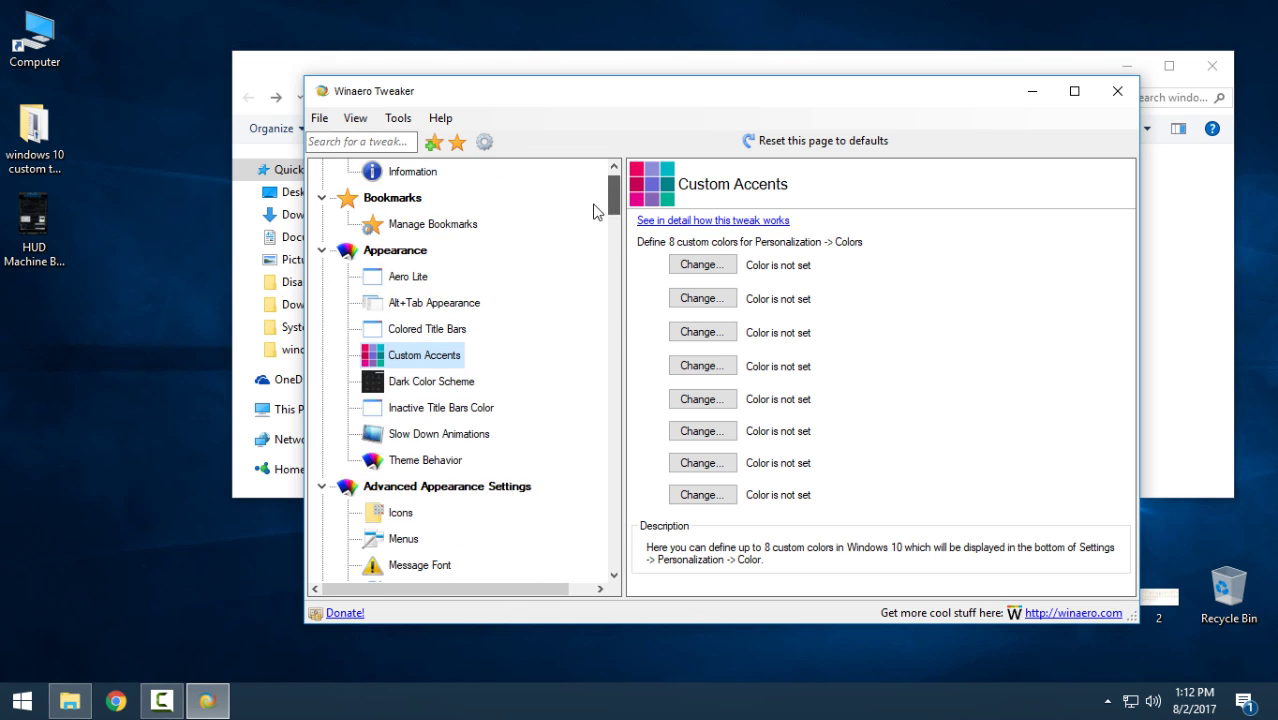
left_click(412, 276)
scroll(430, 398, "down", 4)
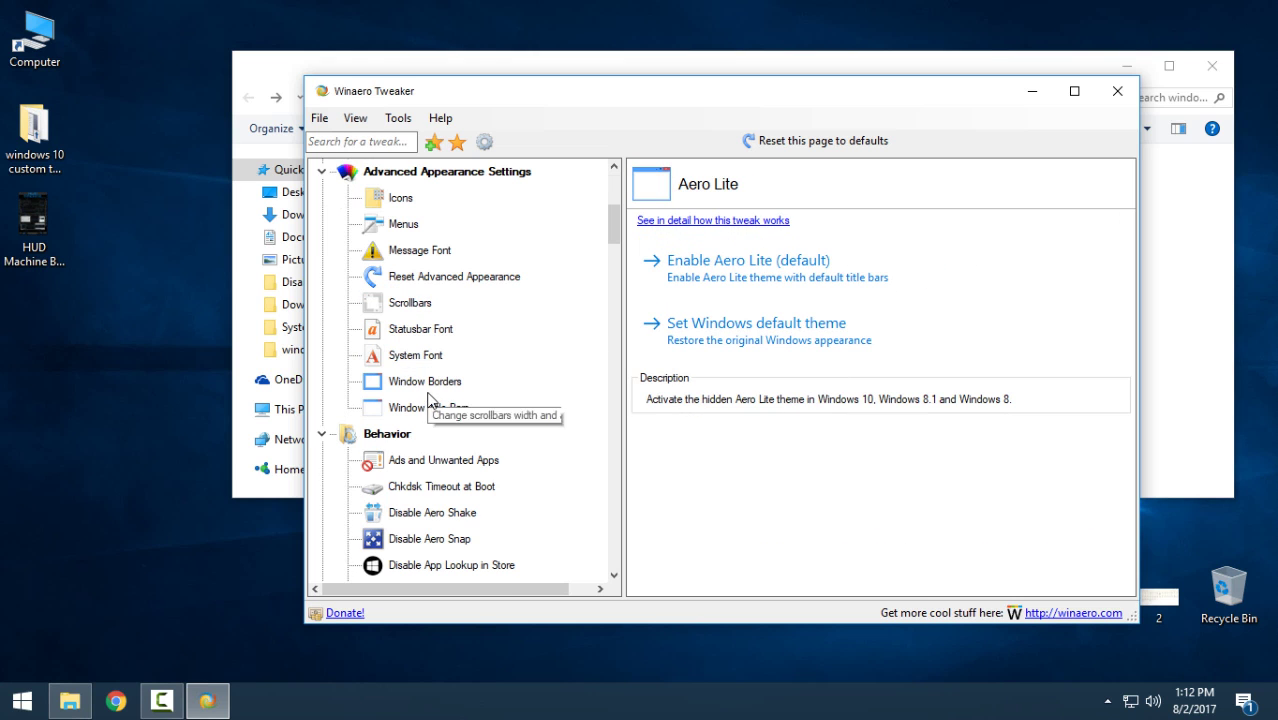
left_click(420, 462)
left_click(435, 487)
left_click(425, 512)
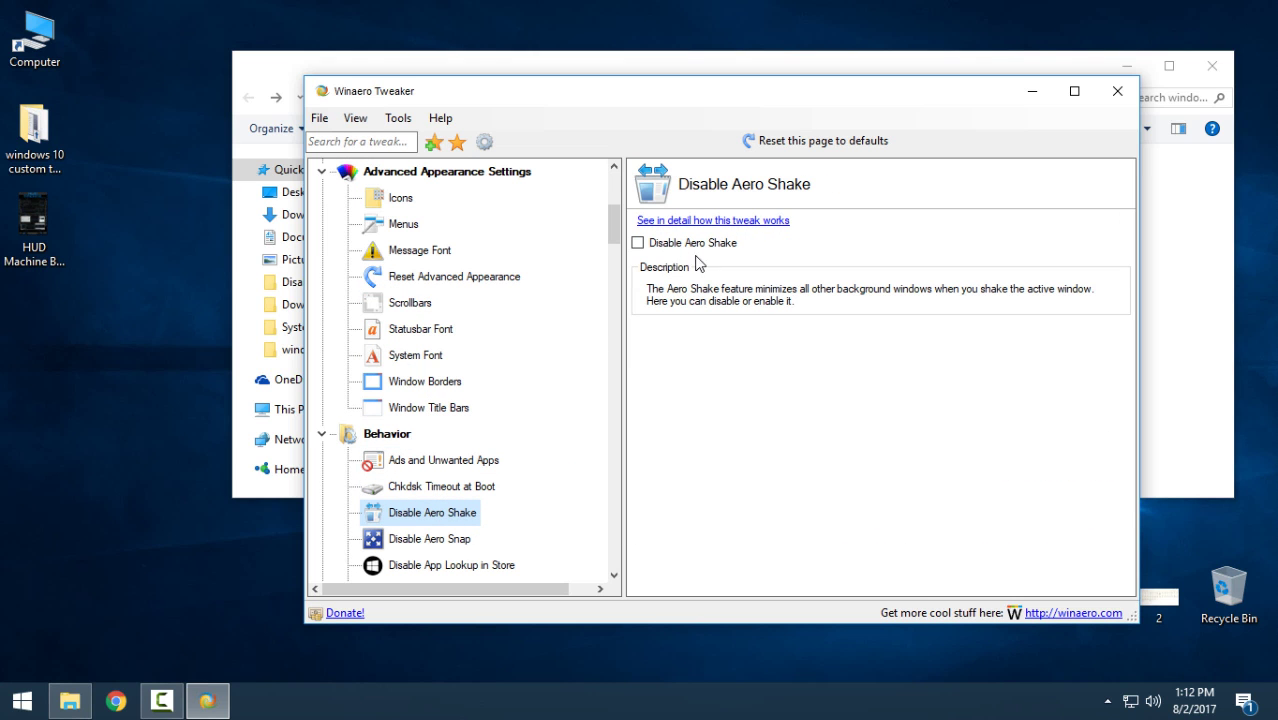
left_click(1116, 101)
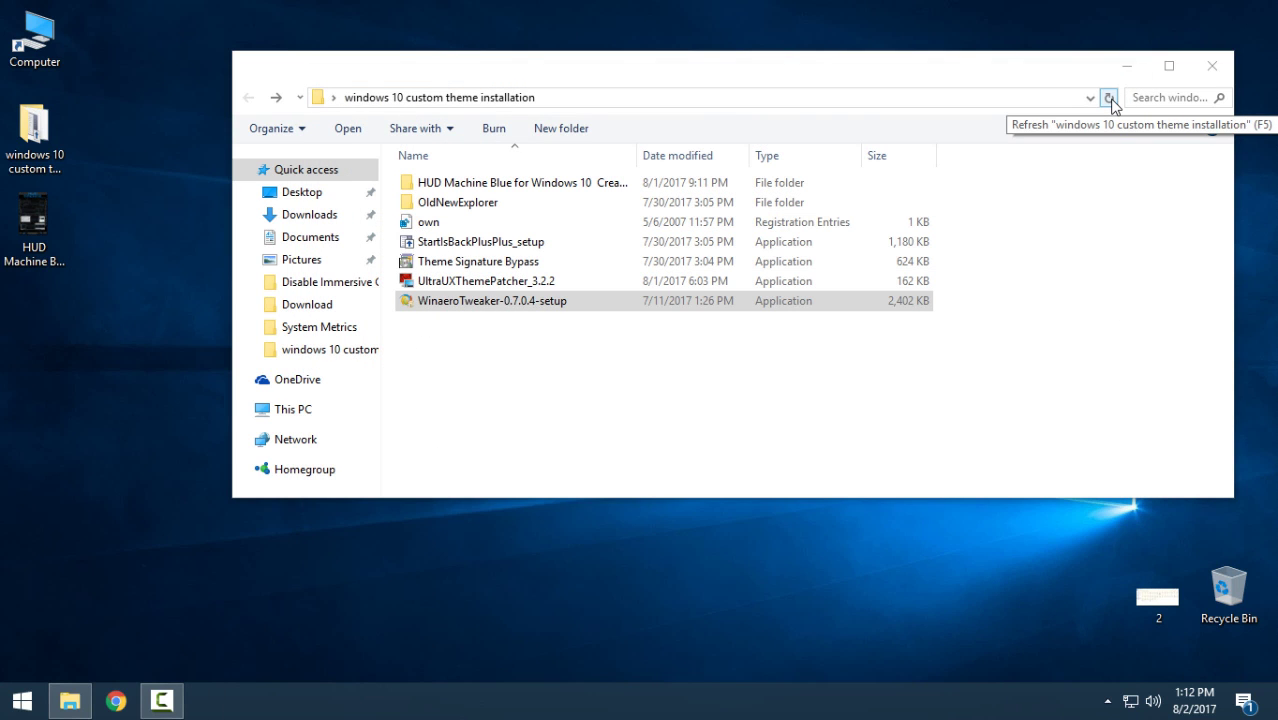
Step: Open the HUD Machine Blue folder, maximize Explorer, and open its Extras subfolder
double_click(496, 186)
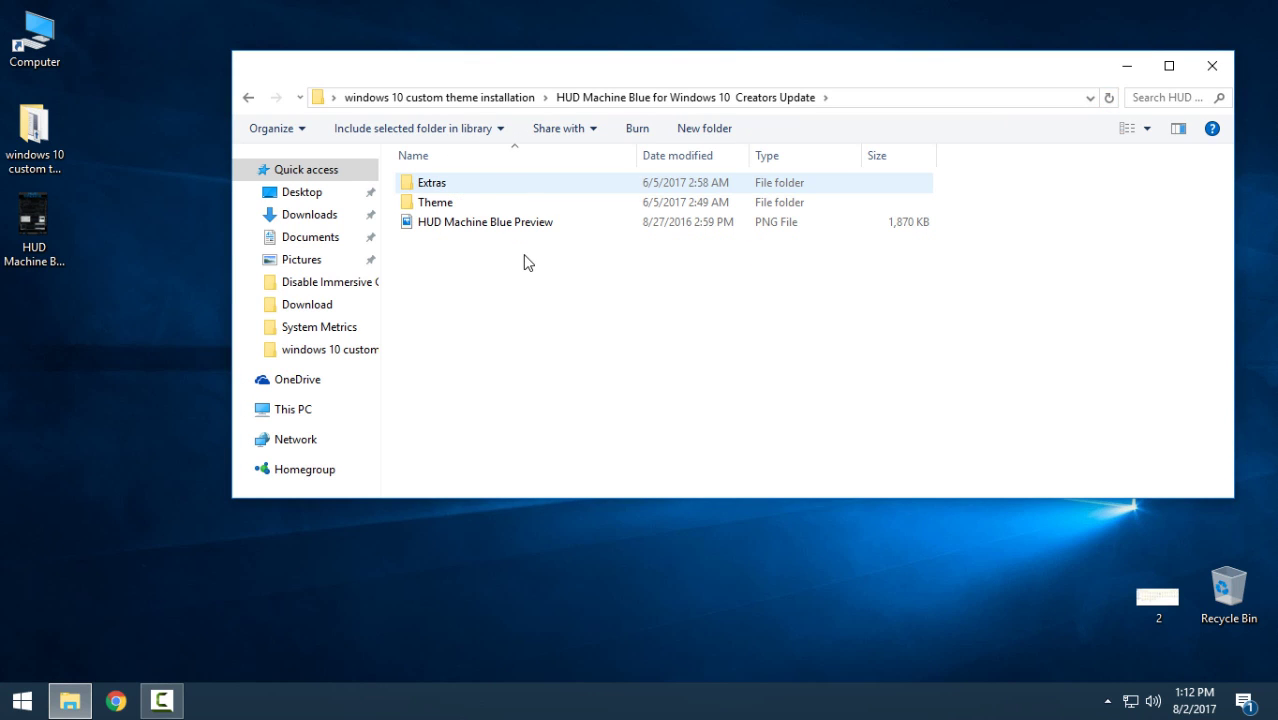
left_click(1166, 65)
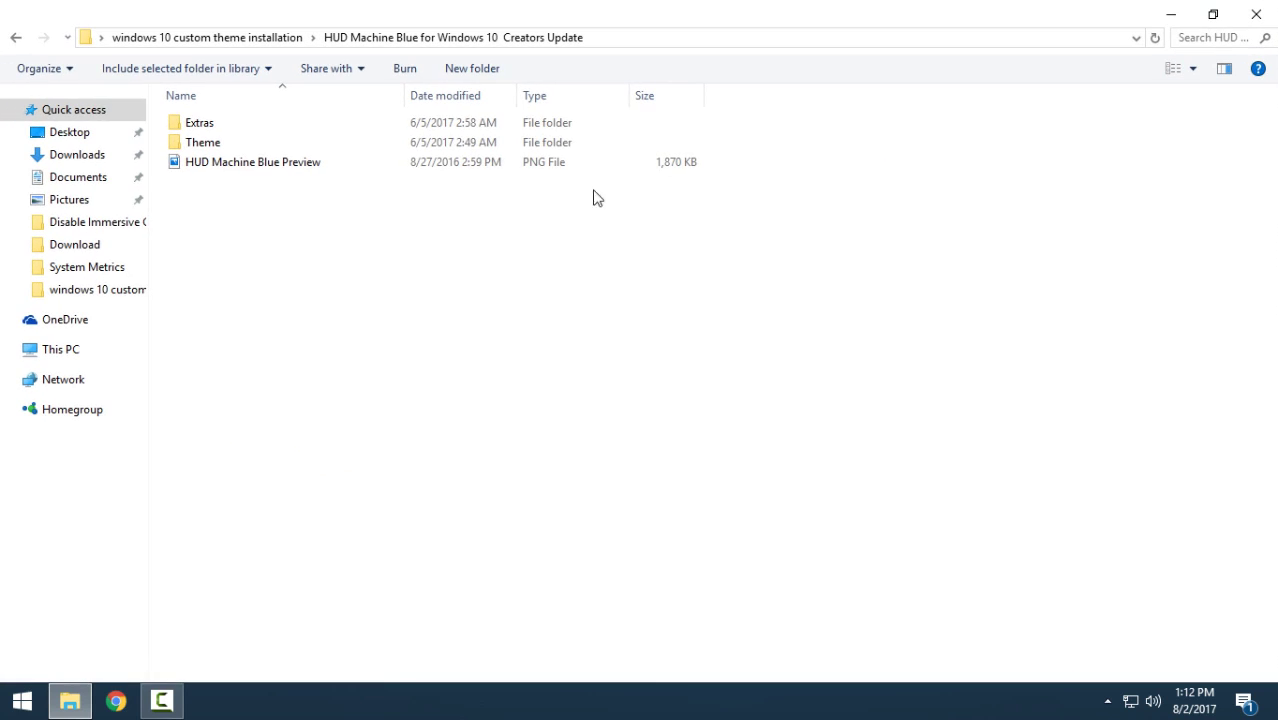
double_click(234, 126)
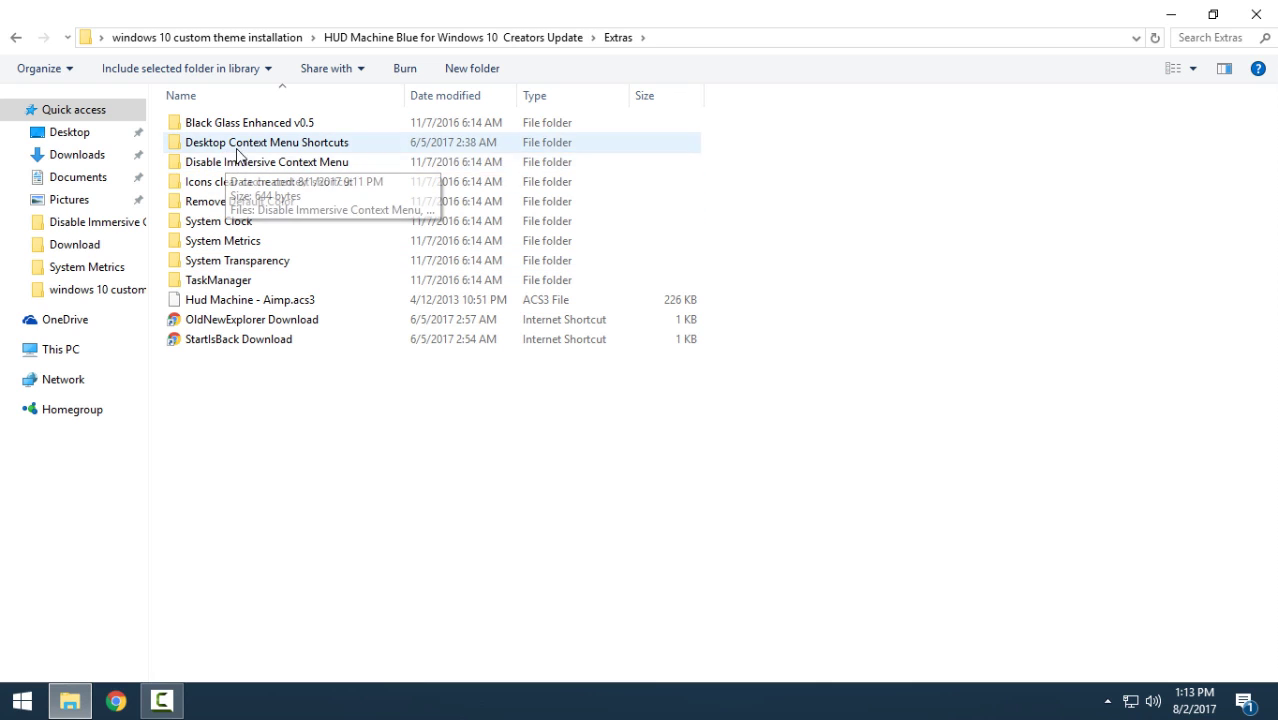
Step: Merge the Disable Immersive Context Menu .reg file into the registry, then refresh and return to Extras
left_click(196, 168)
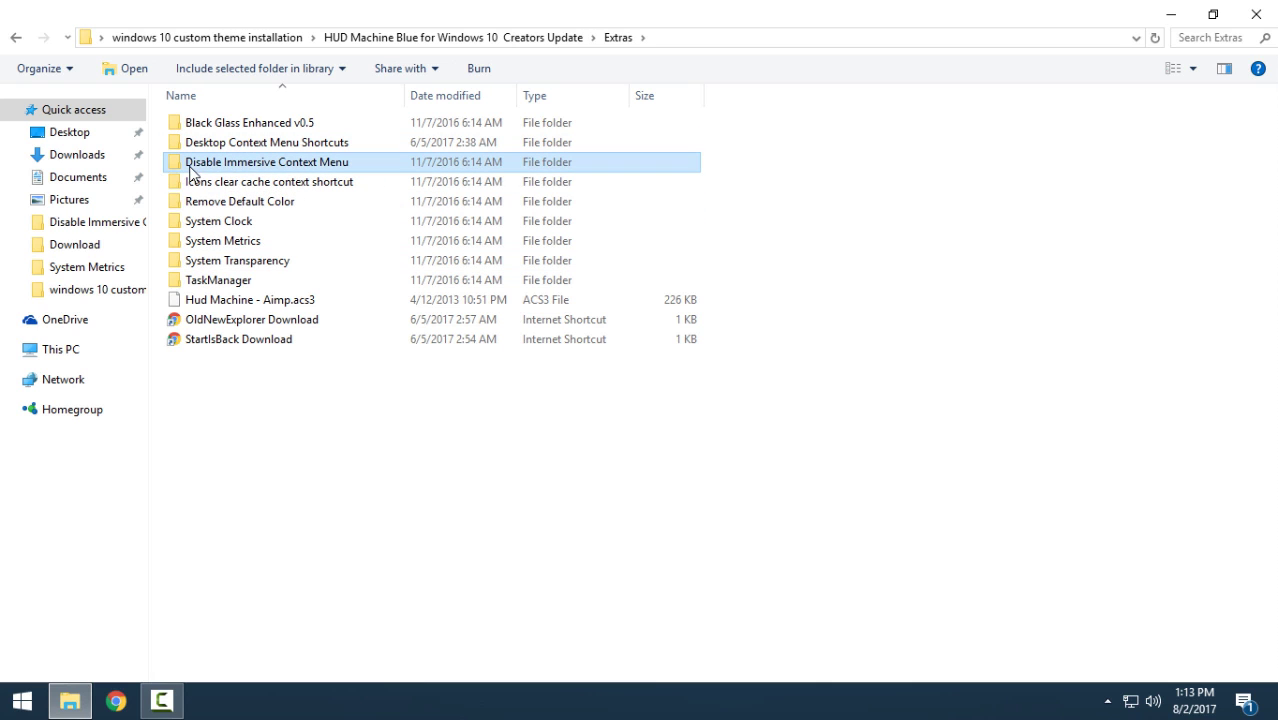
double_click(310, 165)
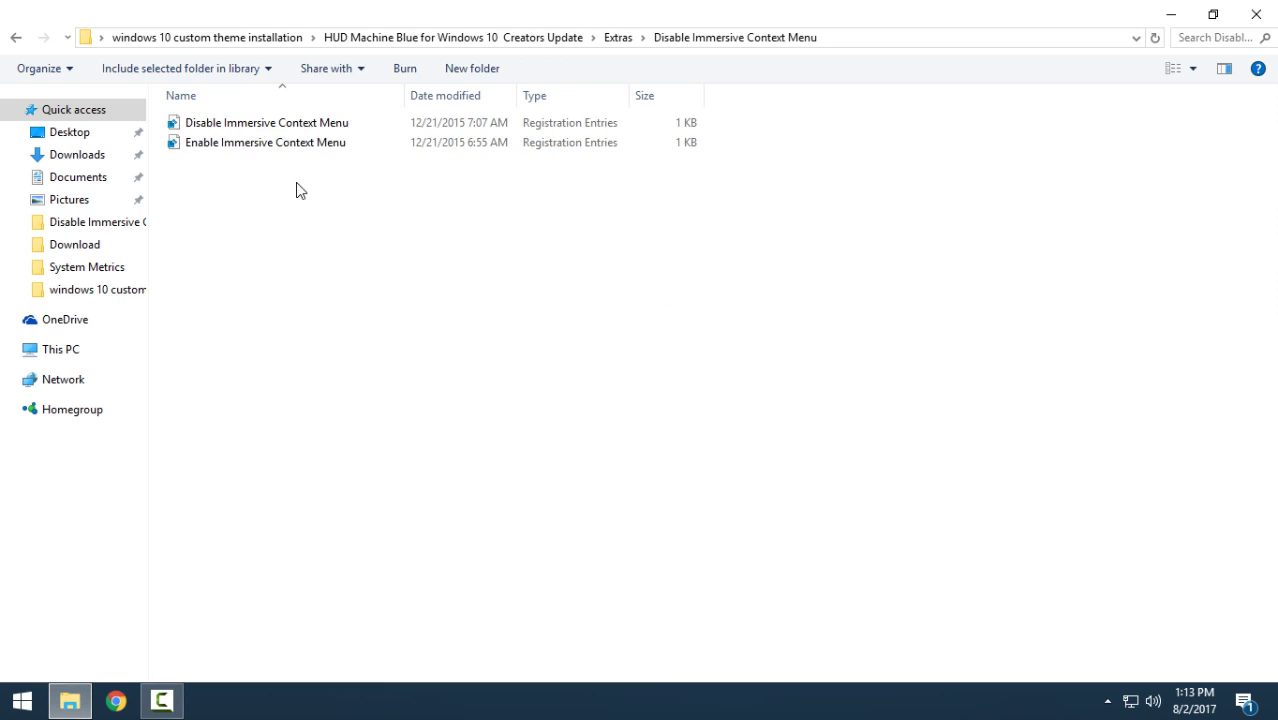
left_click(219, 133)
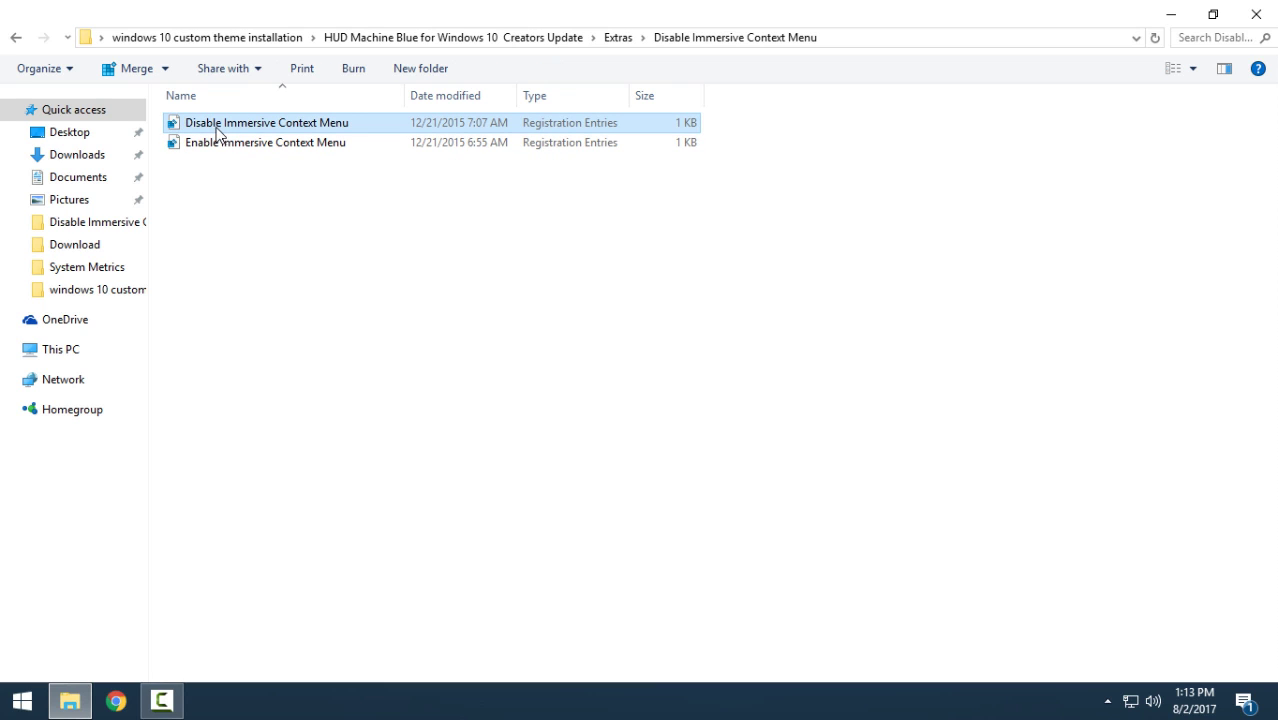
right_click(324, 125)
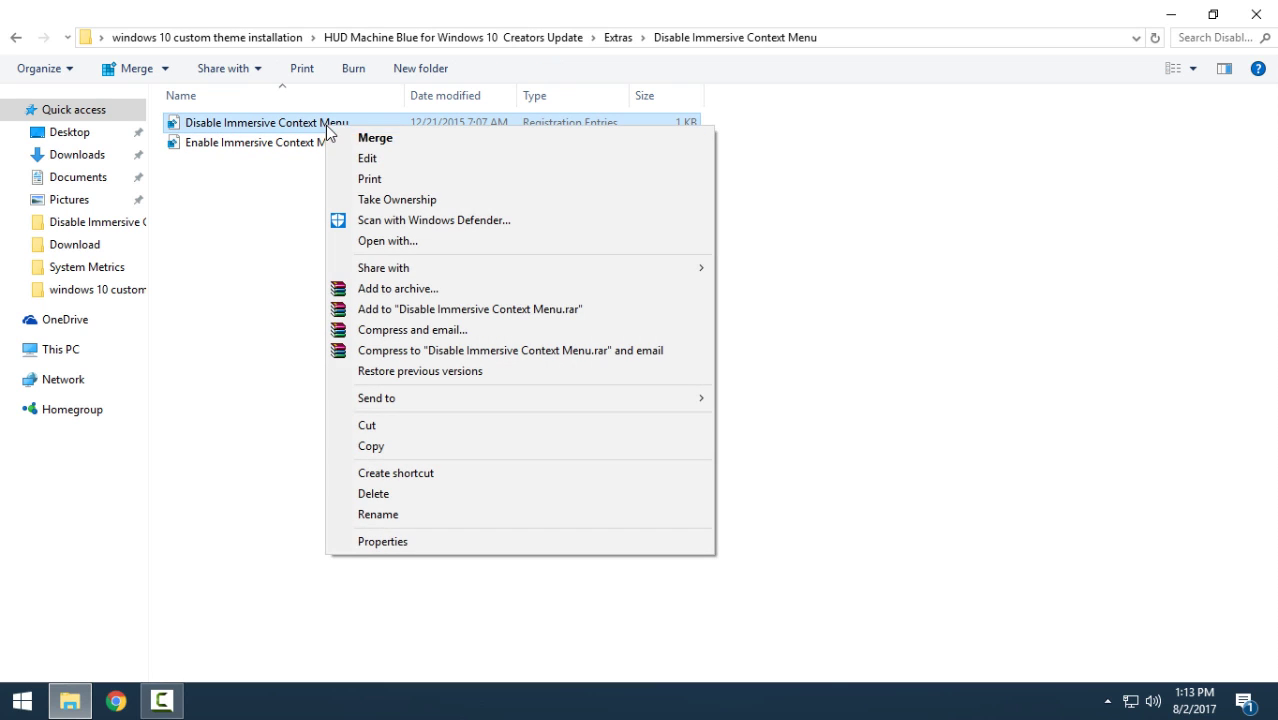
left_click(385, 137)
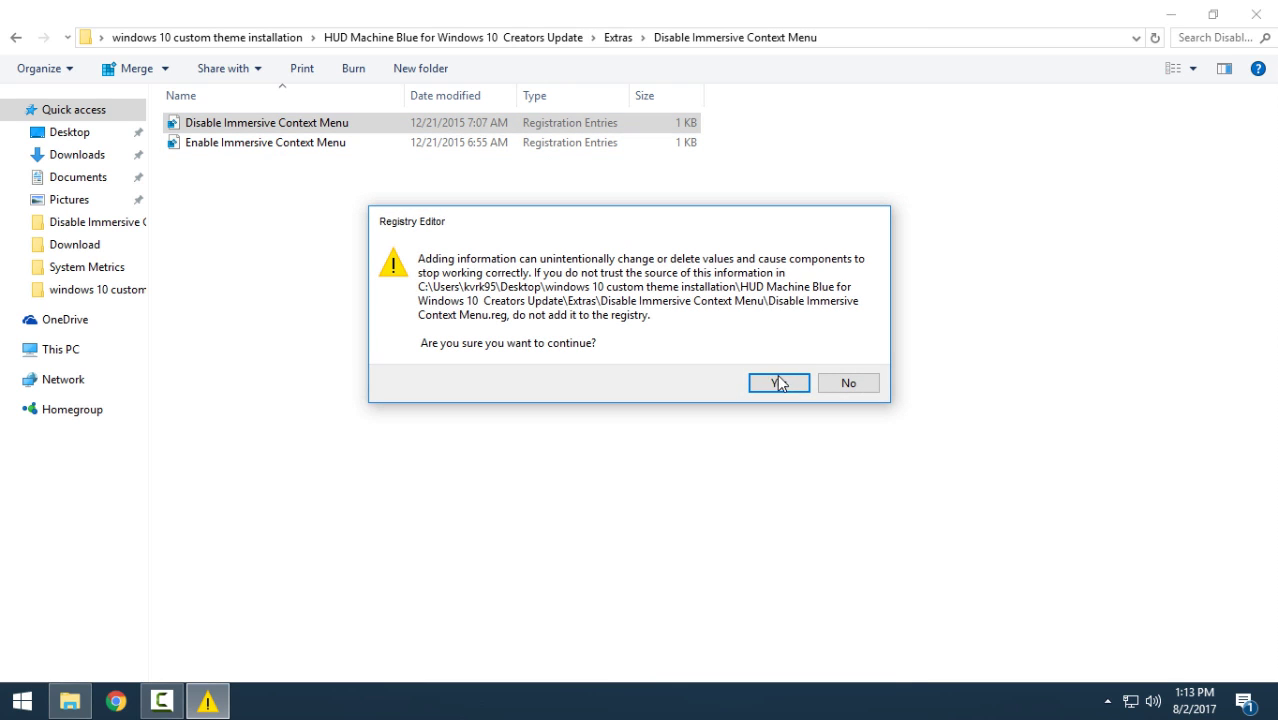
left_click(779, 384)
left_click(848, 363)
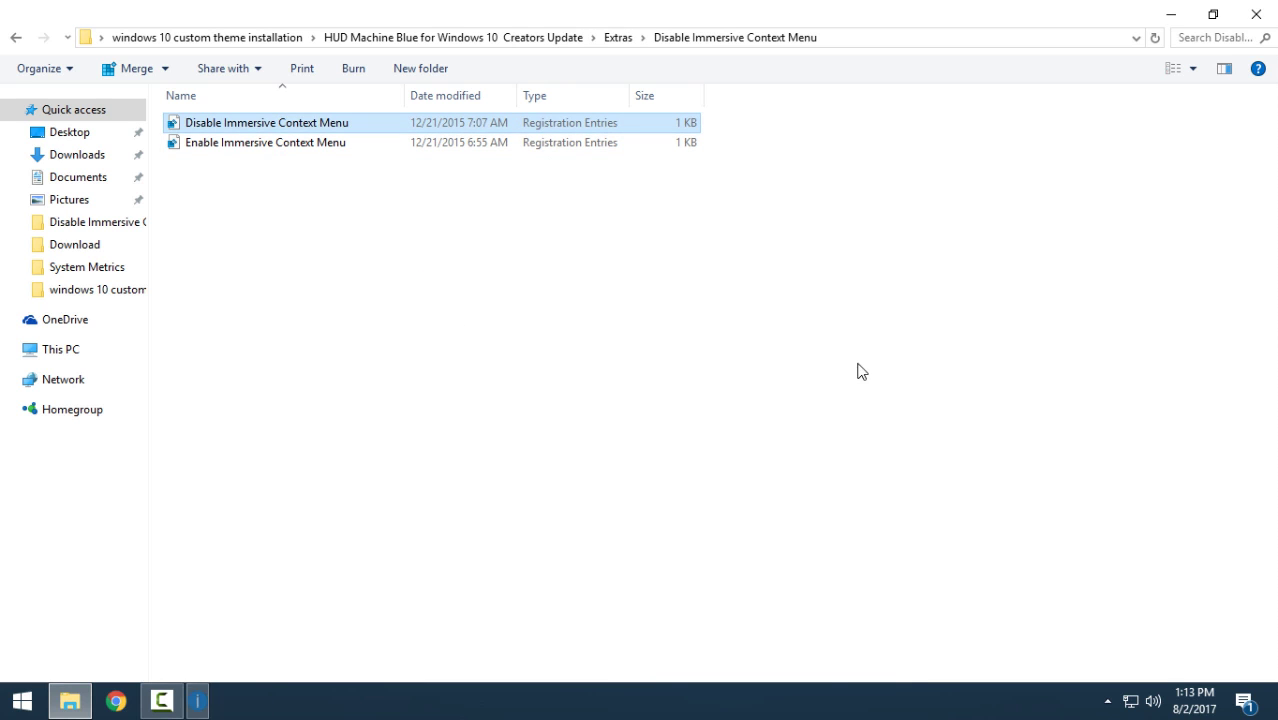
right_click(391, 289)
left_click(436, 379)
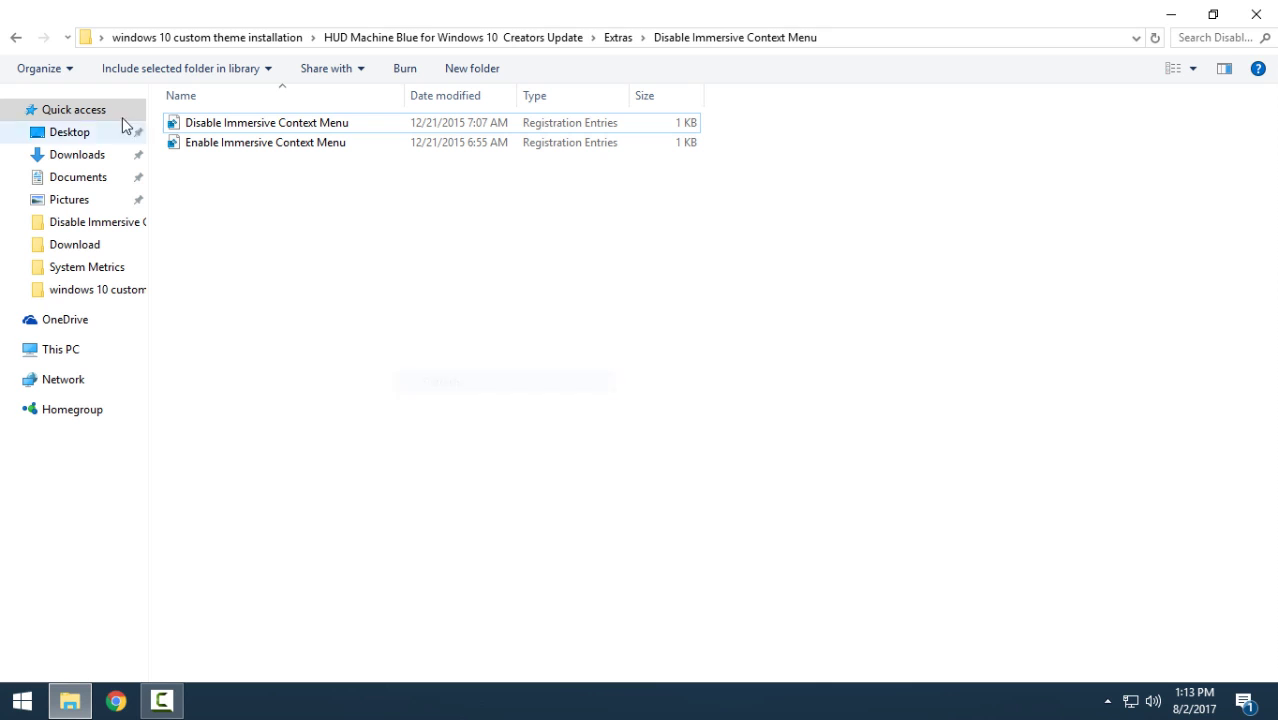
left_click(15, 38)
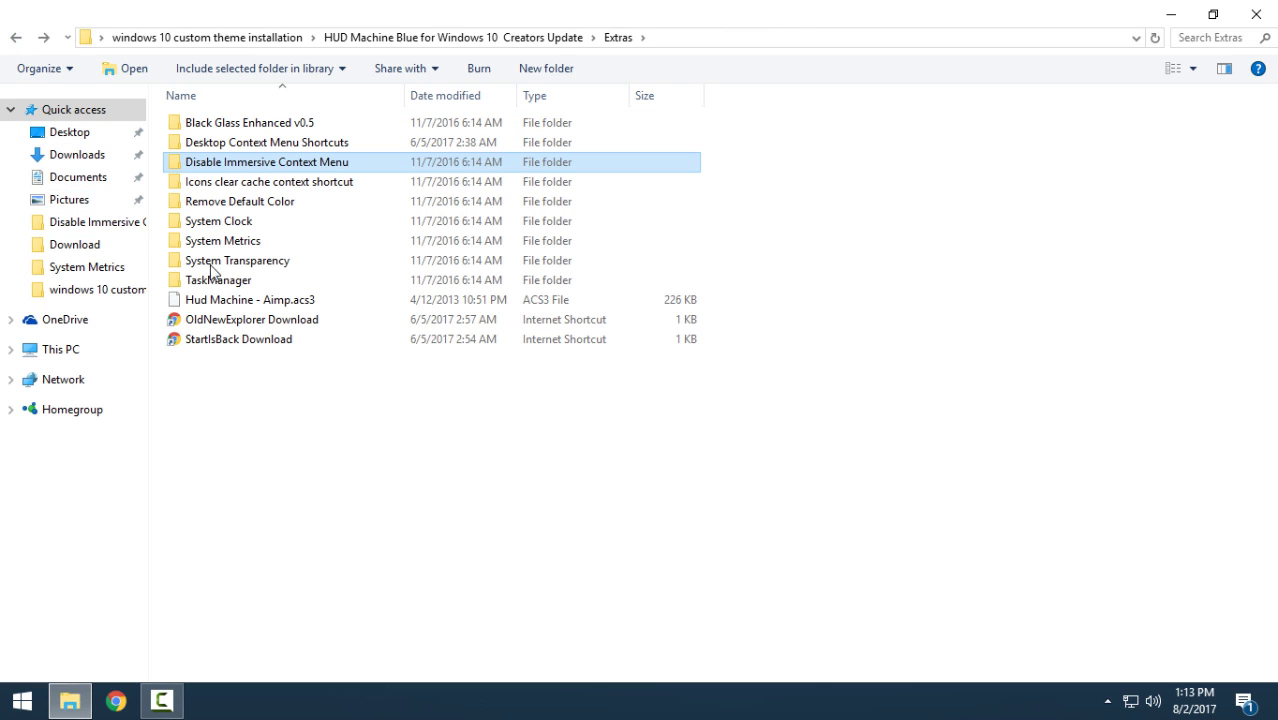
Step: Merge the HUD Machine System Metrics registry file from the System Metrics folder, then return to Extras
double_click(253, 242)
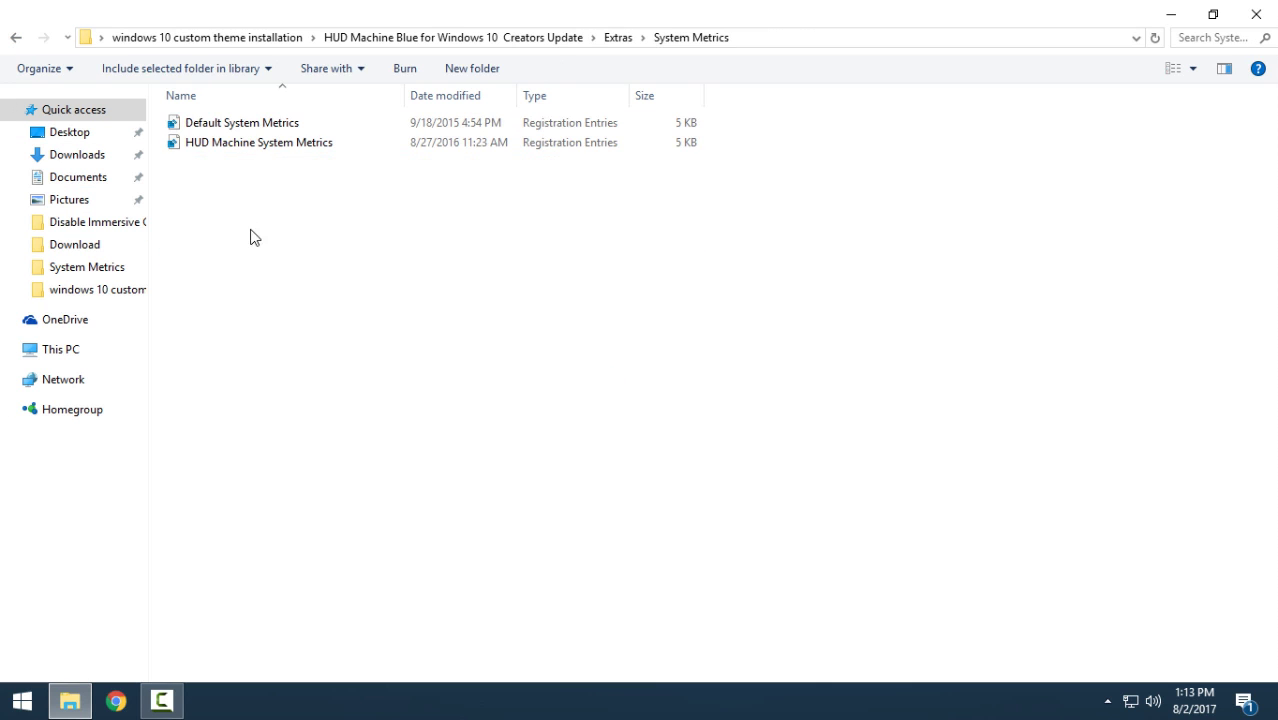
left_click(230, 147)
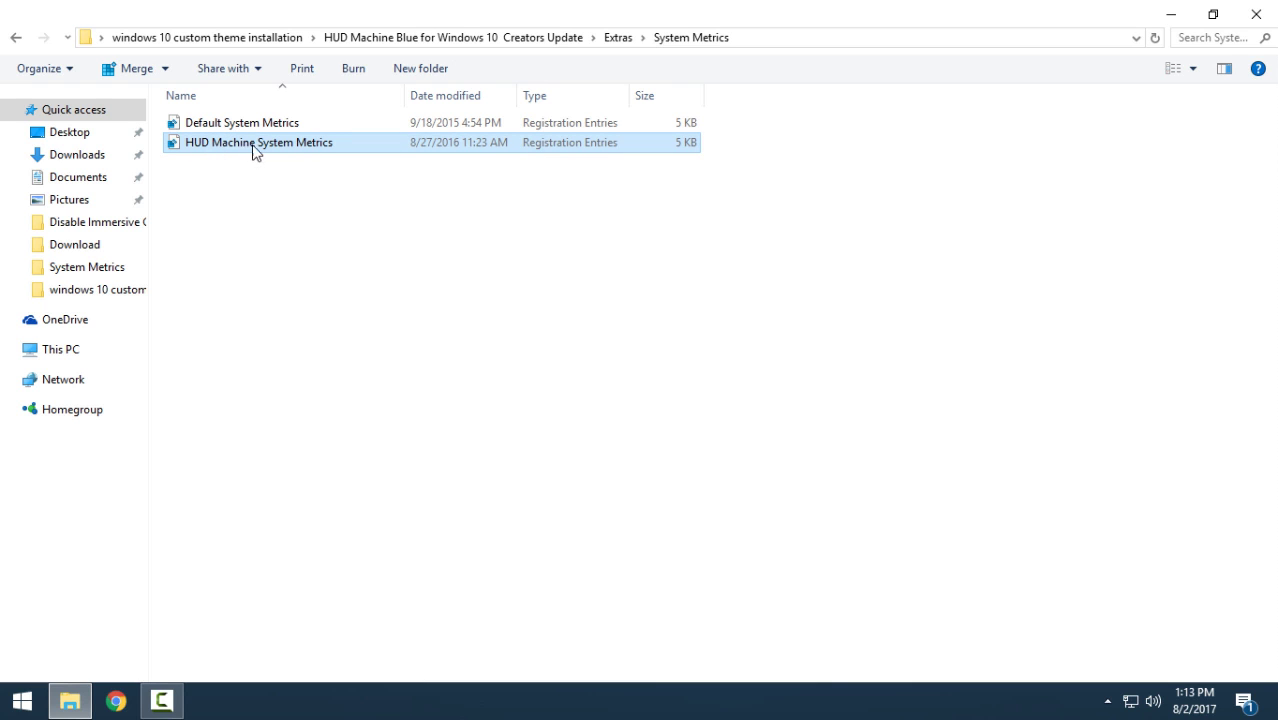
right_click(303, 149)
left_click(360, 160)
left_click(752, 380)
left_click(846, 357)
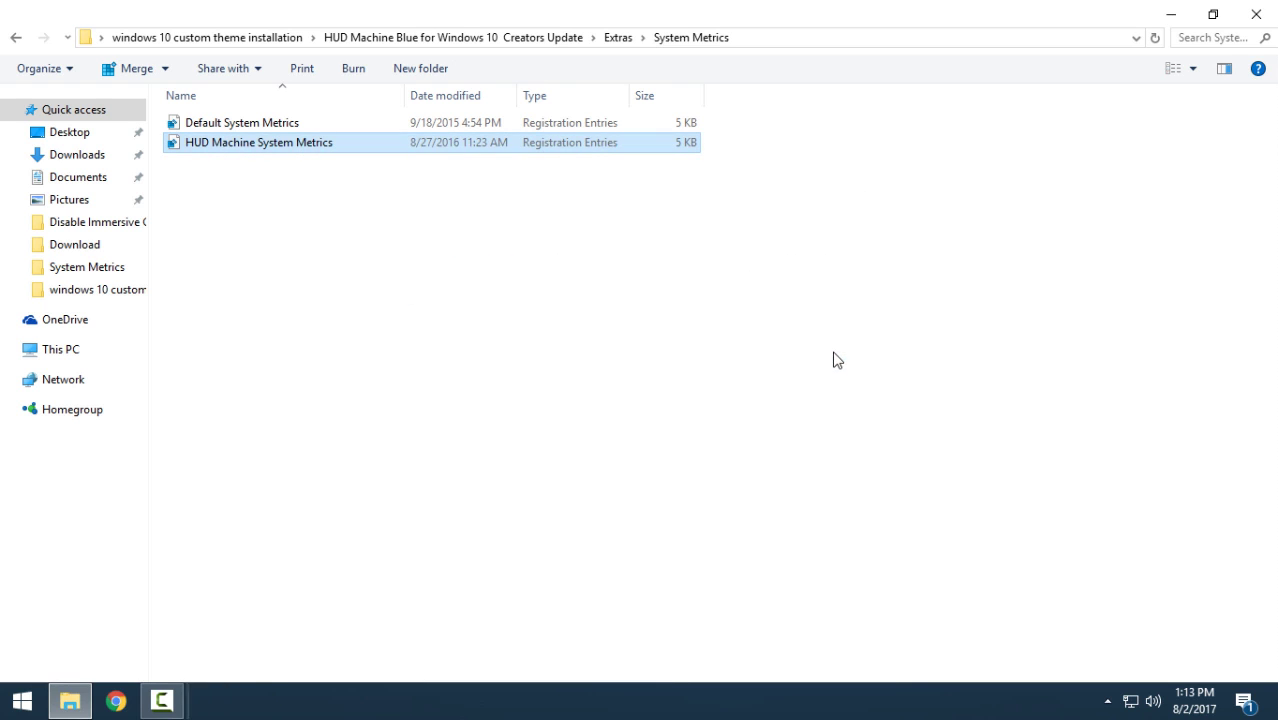
right_click(595, 300)
left_click(630, 389)
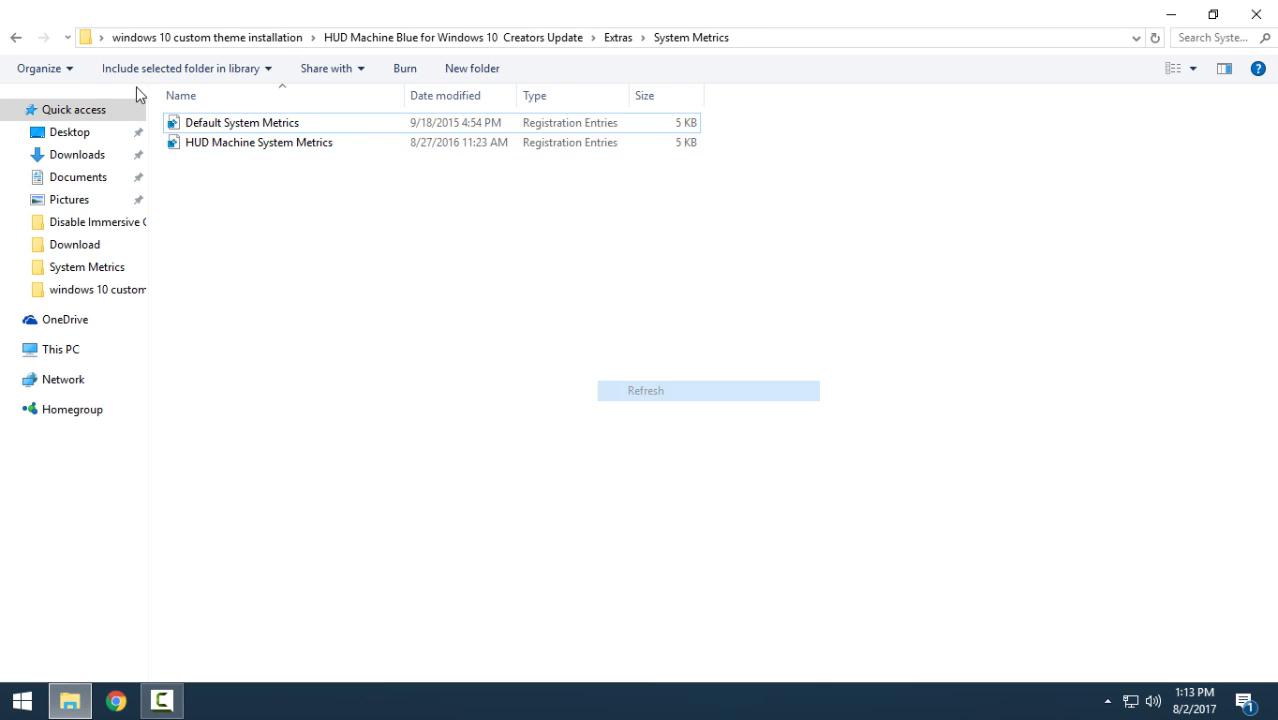
left_click(17, 38)
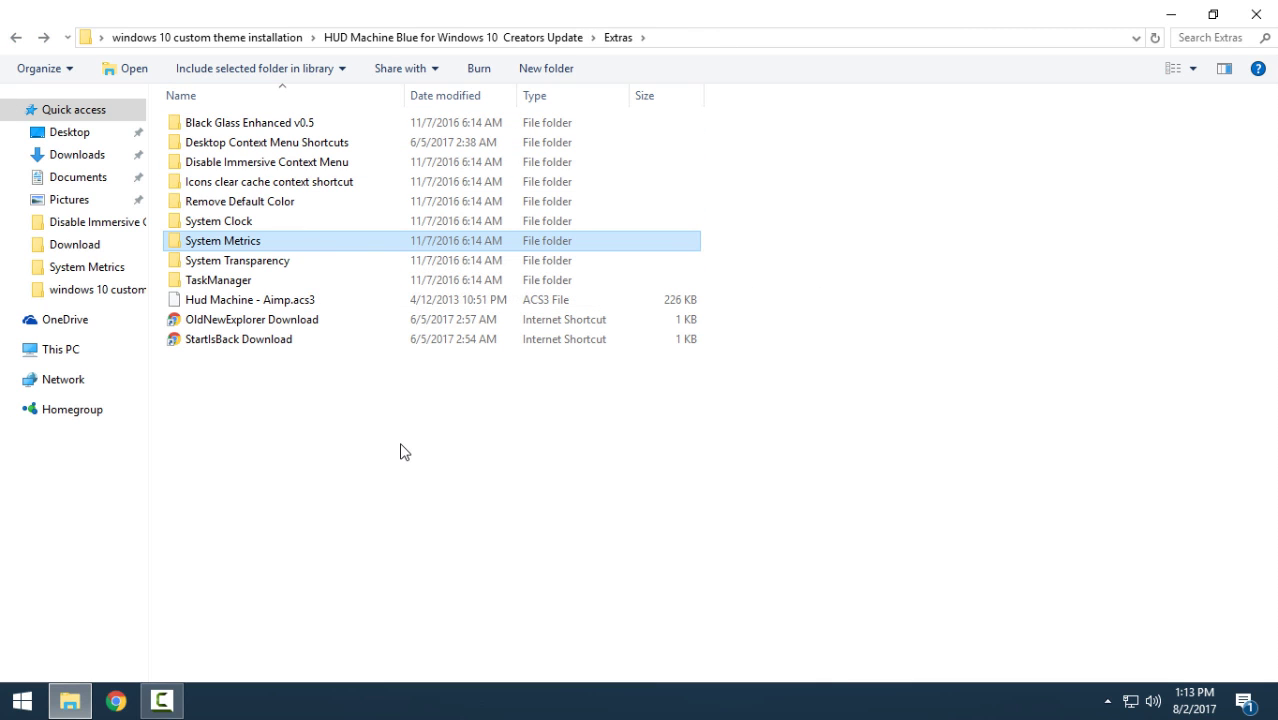
Step: Revisit the Disable Immersive Context Menu folder, refresh Extras, and go back to the theme's main folder
left_click(232, 170)
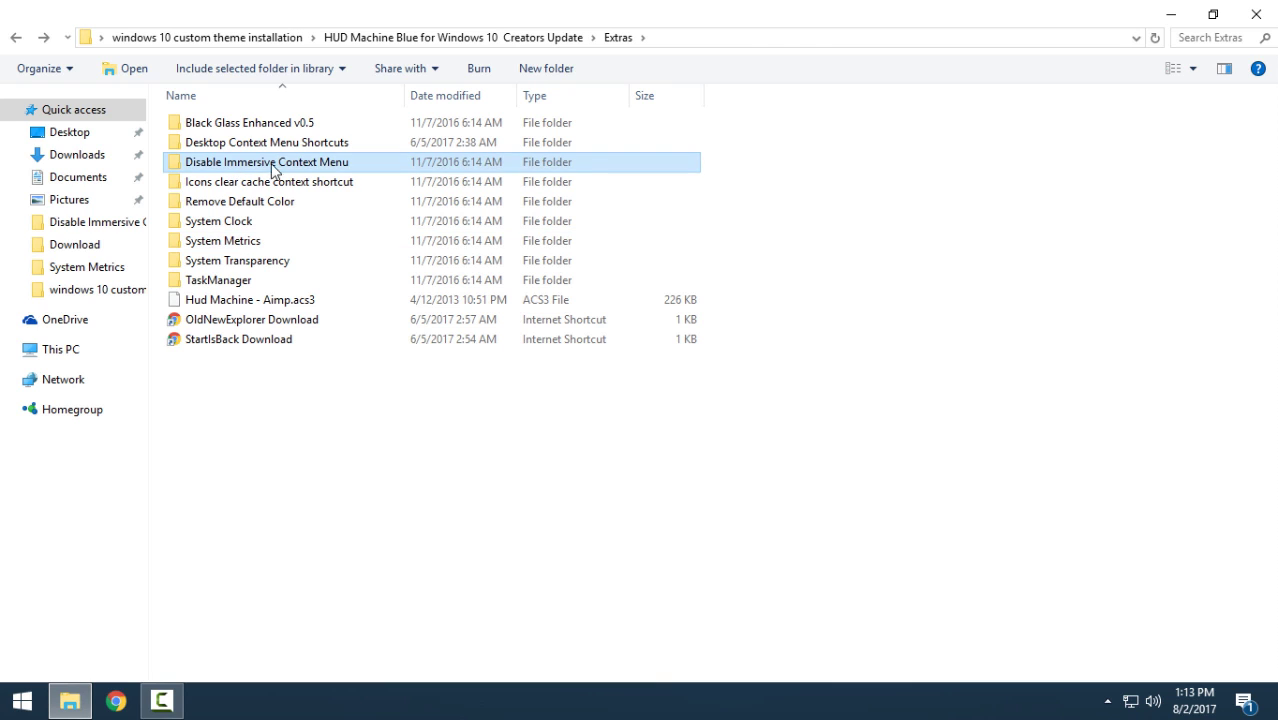
double_click(272, 170)
right_click(378, 221)
left_click(402, 284)
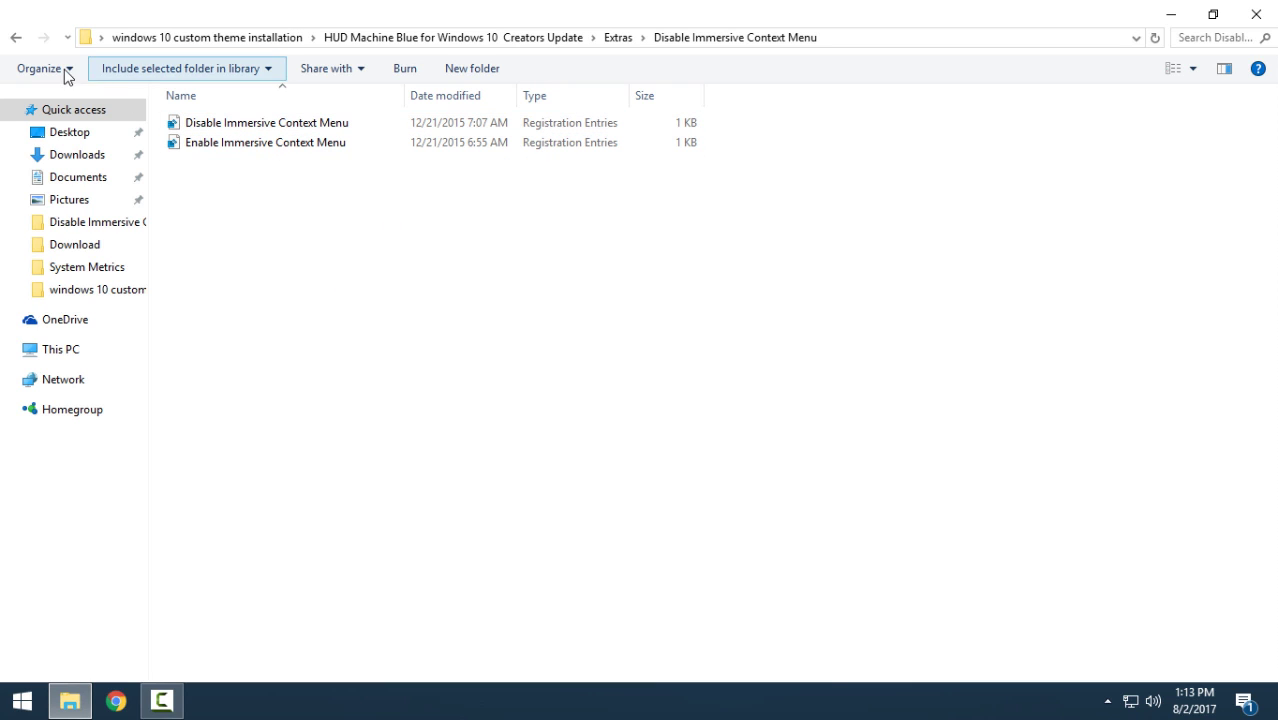
left_click(18, 37)
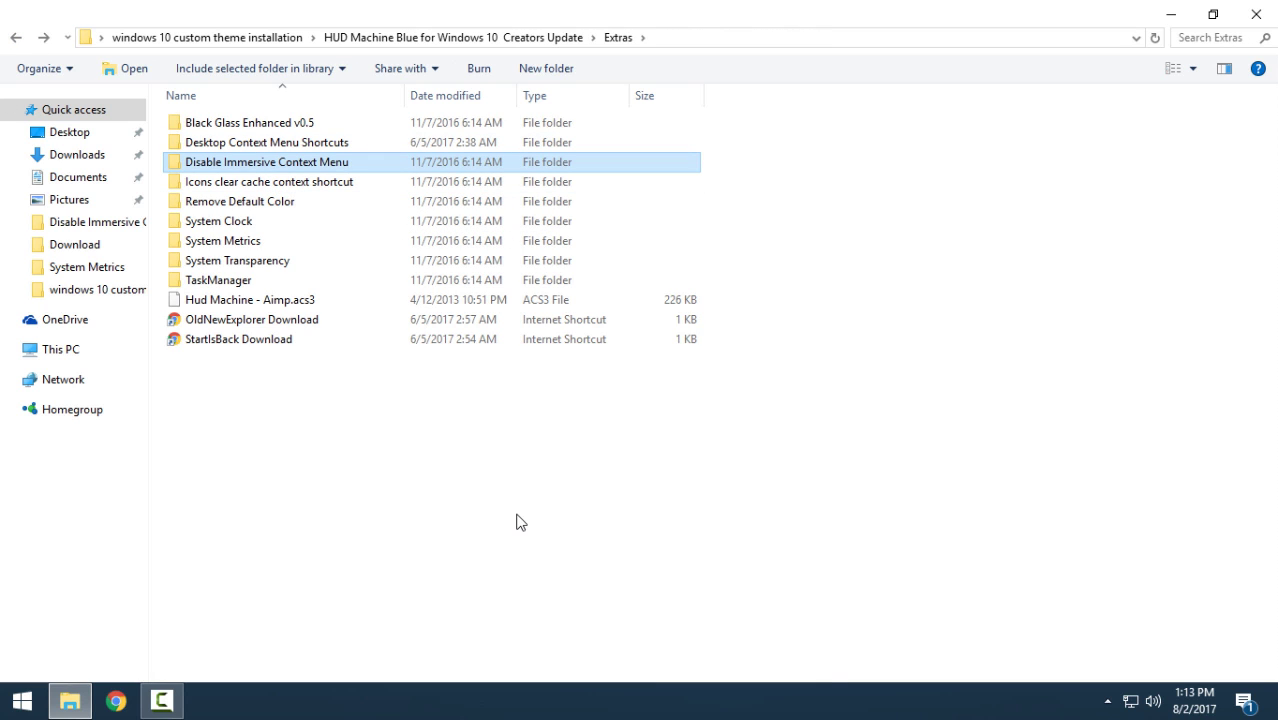
right_click(473, 452)
left_click(547, 282)
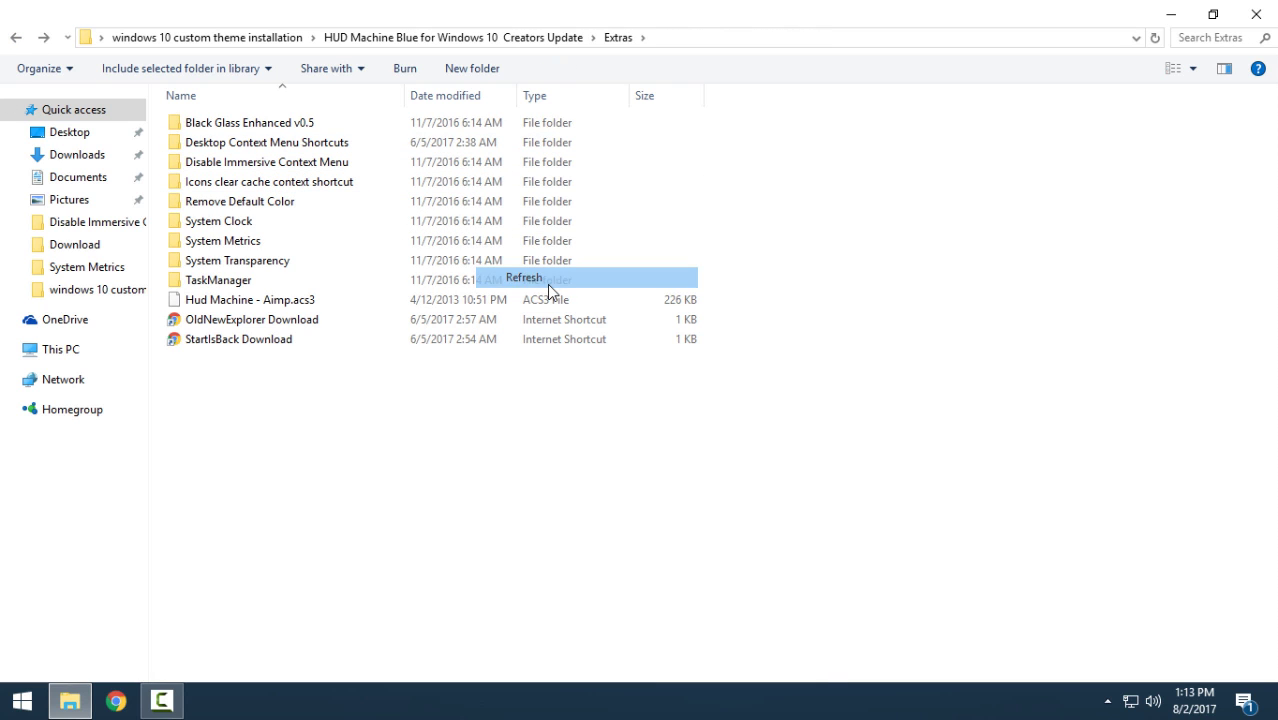
left_click(14, 37)
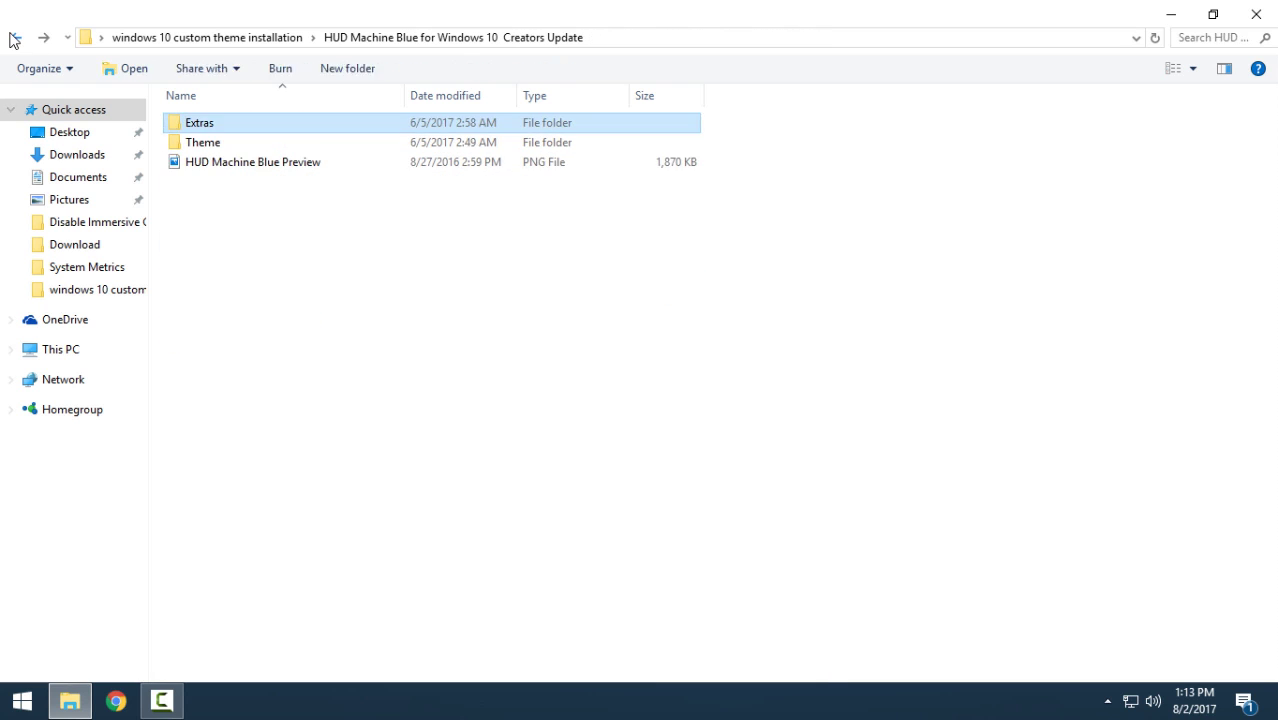
Step: Copy the seven Theme folder items into C:\Windows\Resources\Themes via the Themes shortcut, then close Explorer
double_click(237, 148)
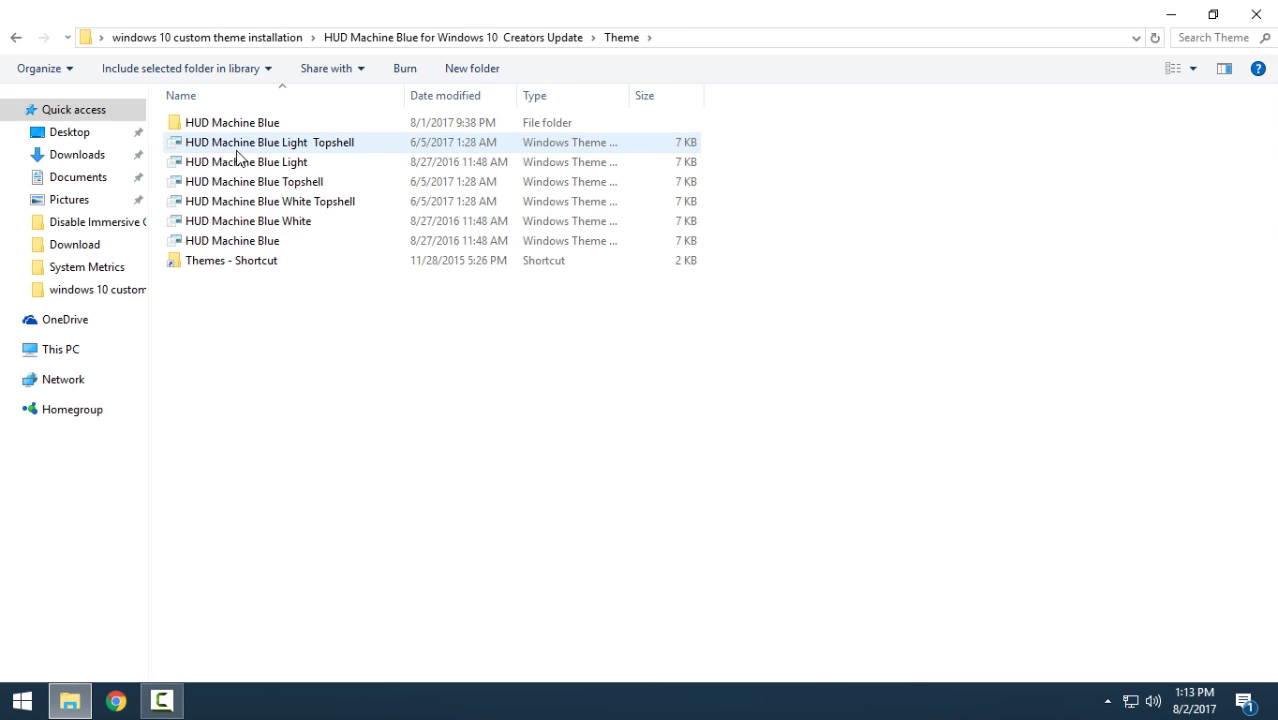
left_click_drag(752, 118, 215, 245)
right_click(215, 245)
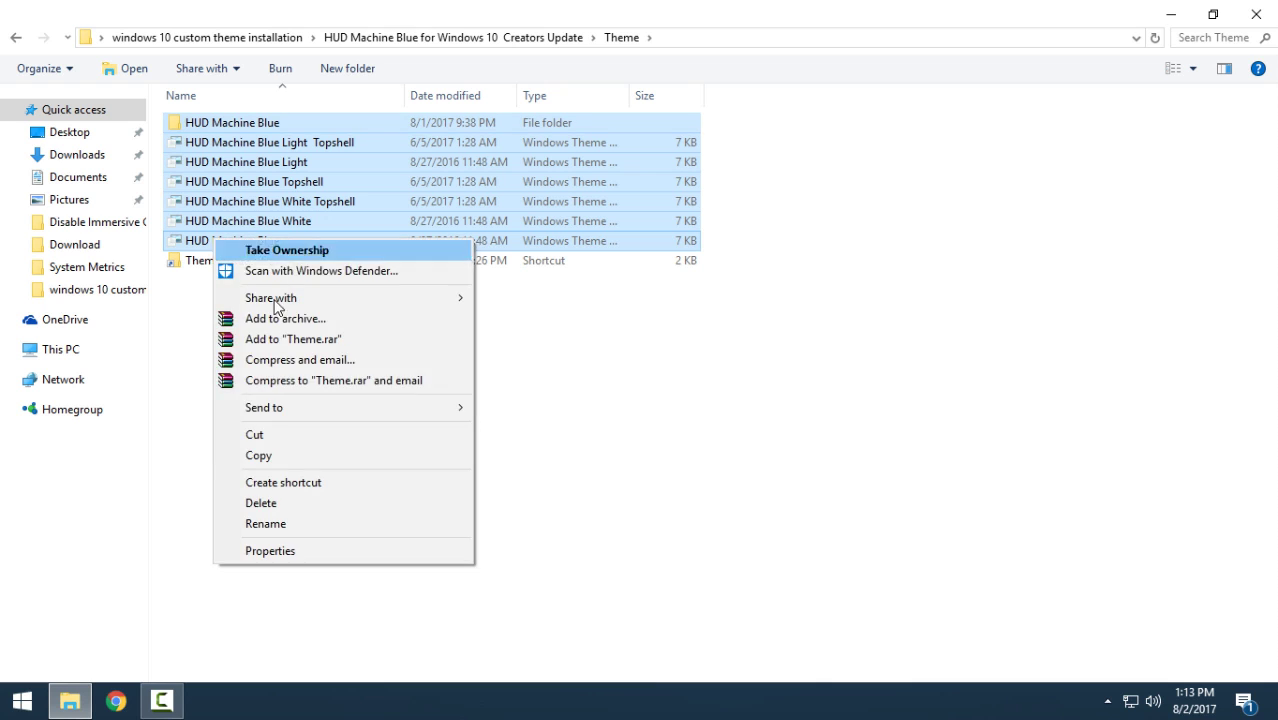
left_click(255, 455)
double_click(305, 265)
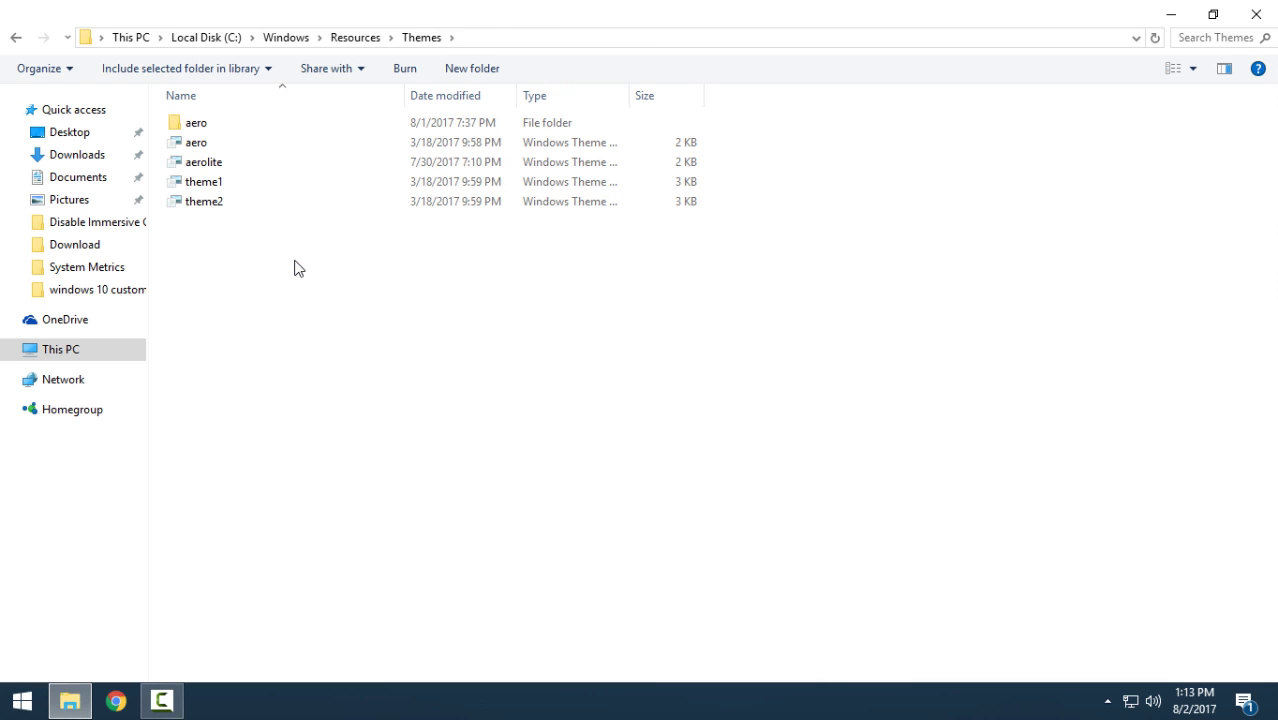
right_click(297, 264)
left_click(338, 413)
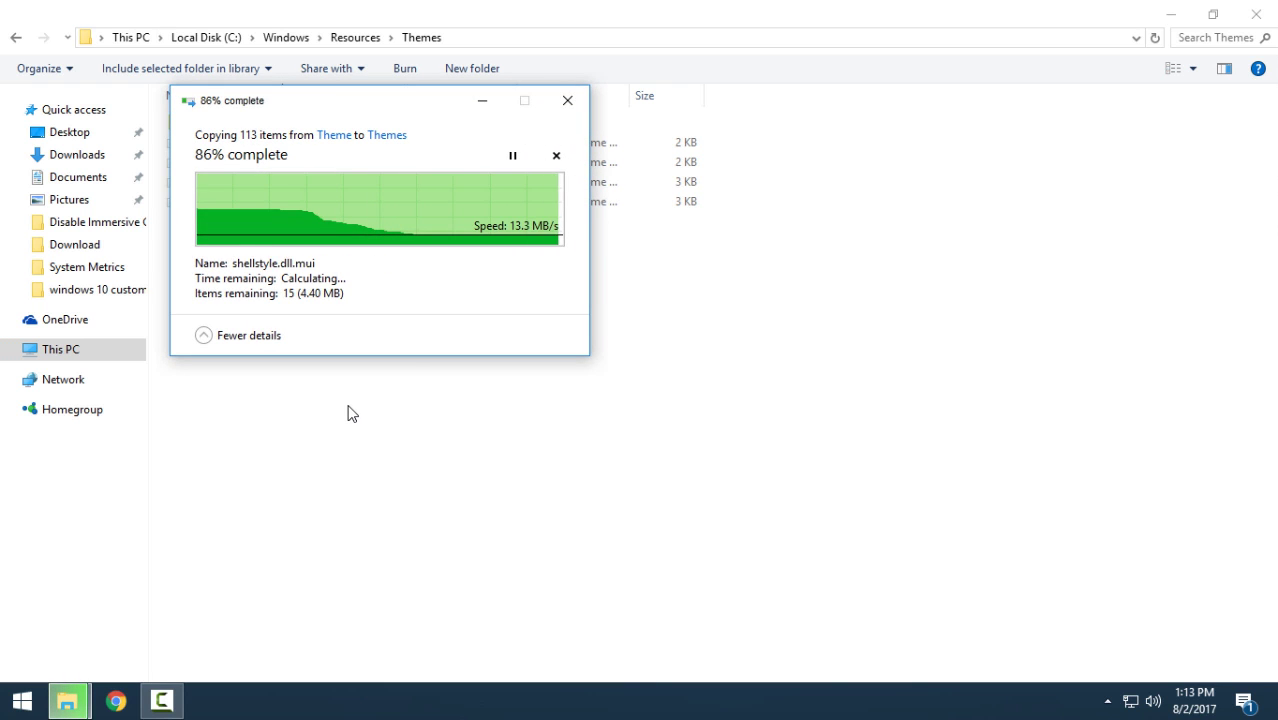
left_click(352, 413)
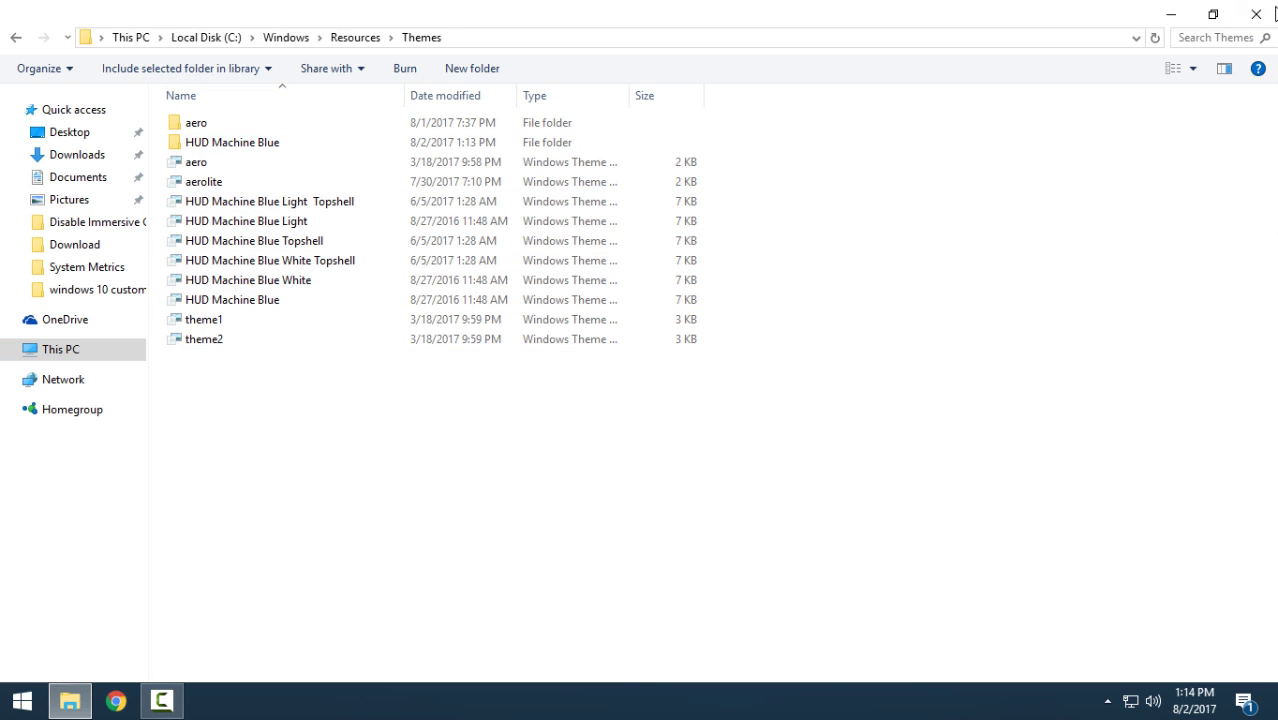
left_click(1255, 16)
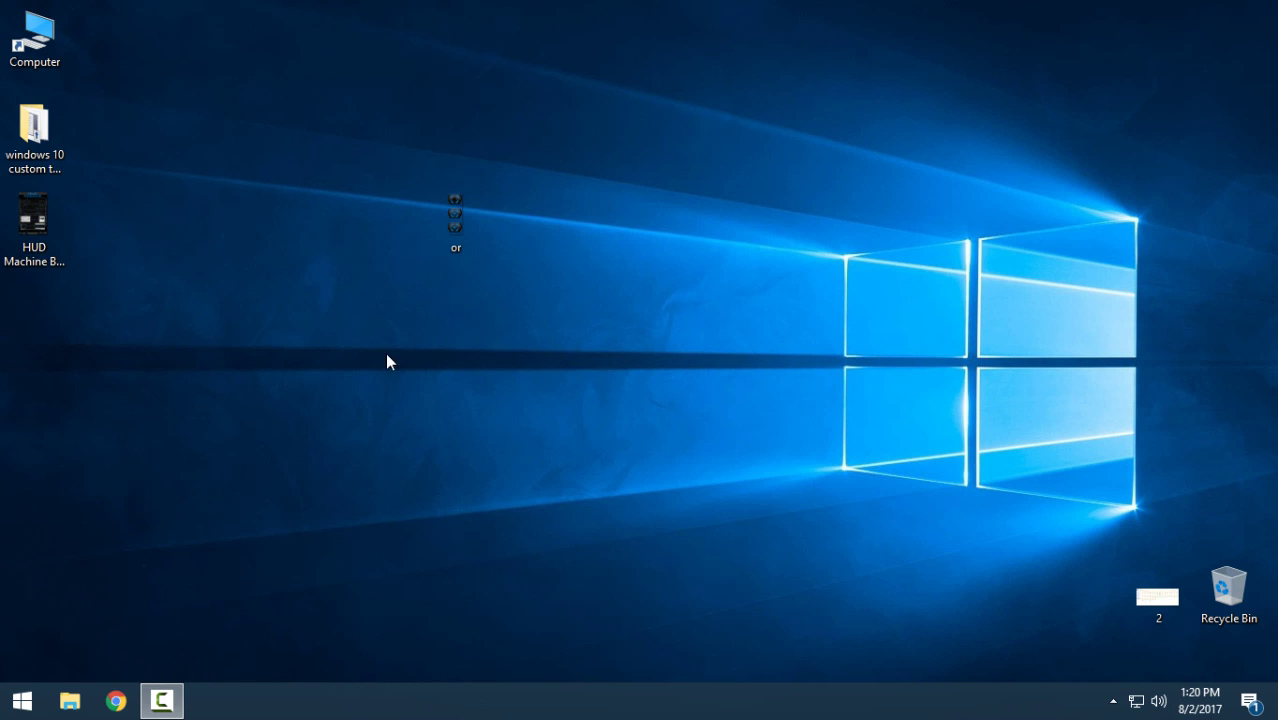
Step: Apply the HUD Machine Blue theme from the Personalize settings and close Settings
right_click(488, 298)
left_click(522, 563)
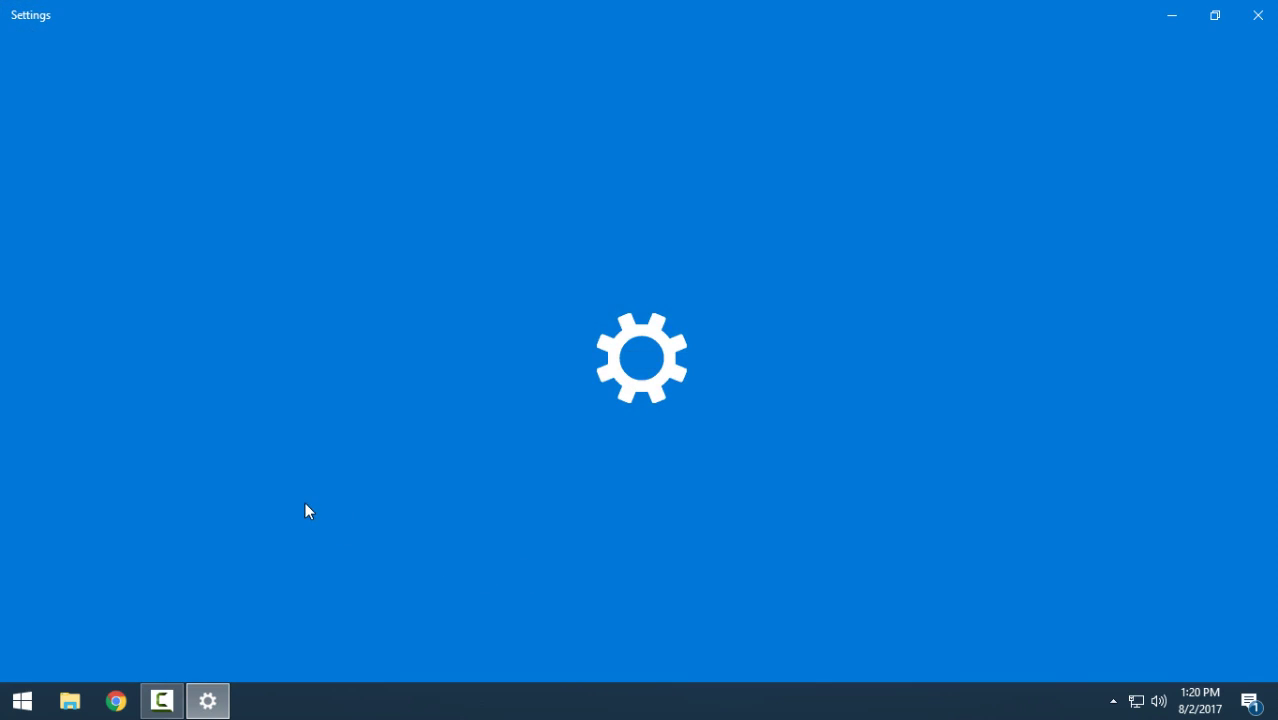
scroll(765, 471, "down", 6)
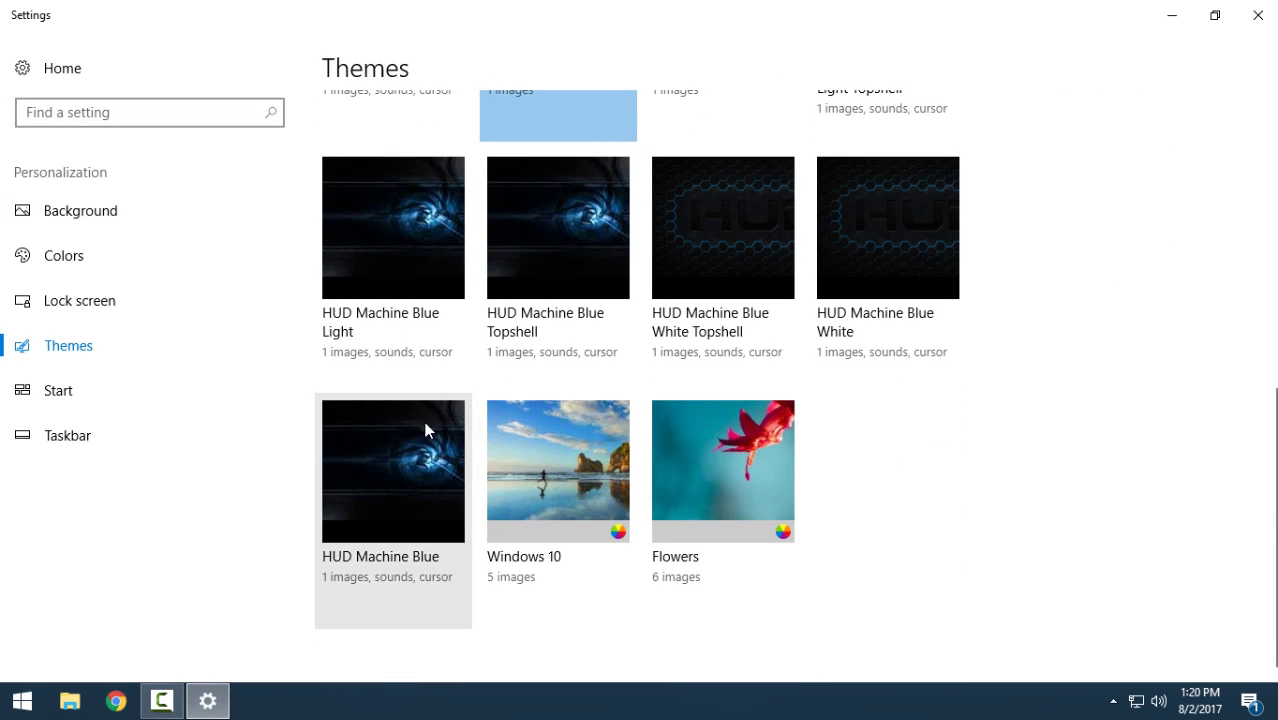
left_click(395, 476)
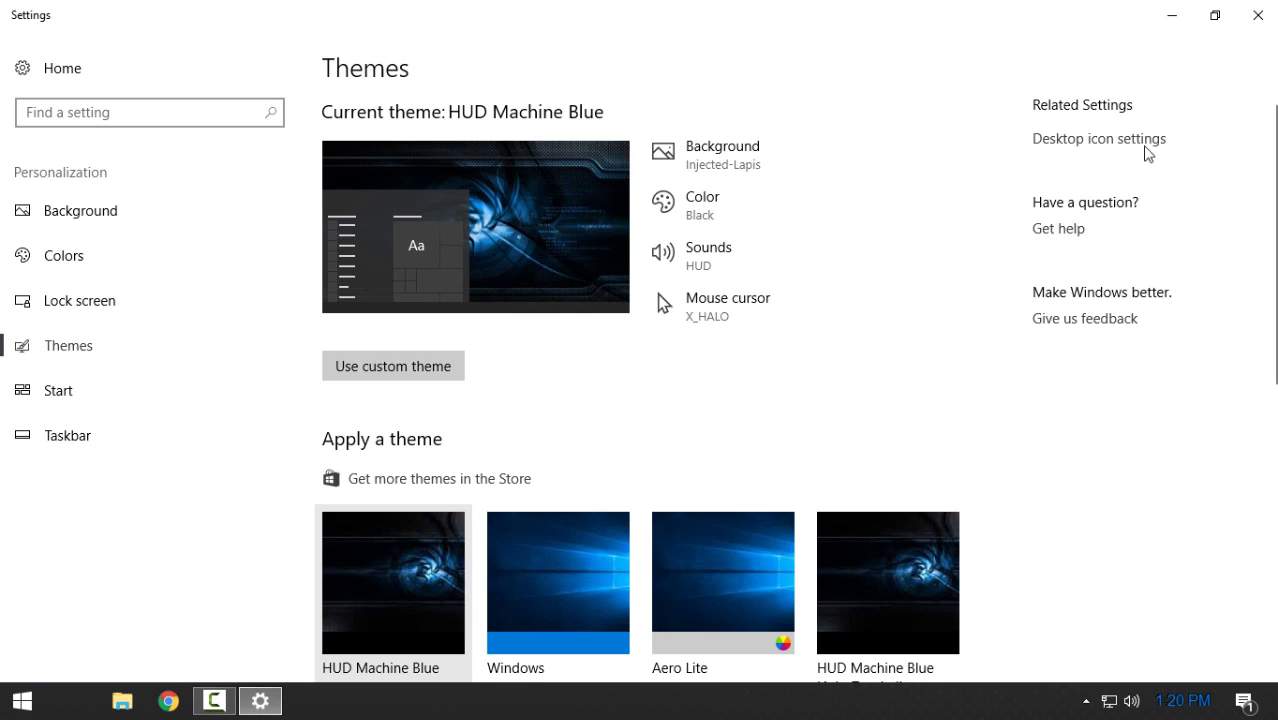
left_click(1256, 13)
Step: Refresh the desktop and open the Start menu
right_click(343, 215)
left_click(419, 297)
right_click(451, 214)
left_click(358, 214)
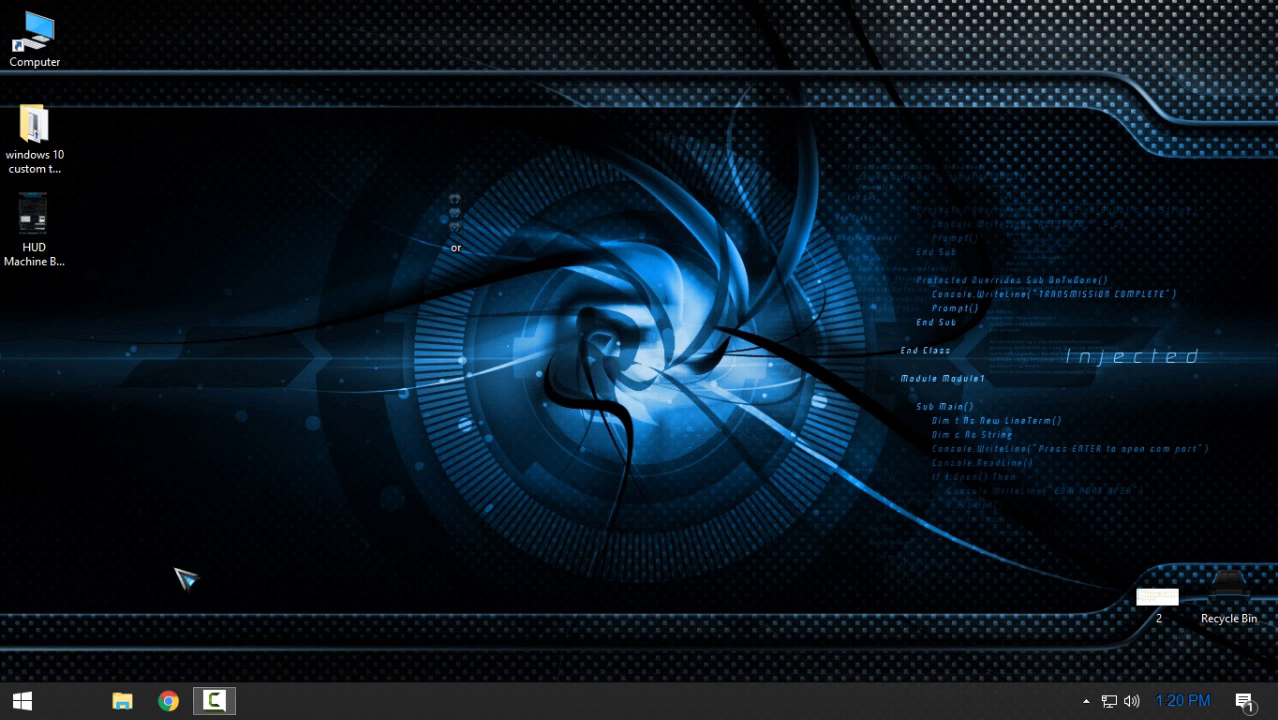
left_click(22, 700)
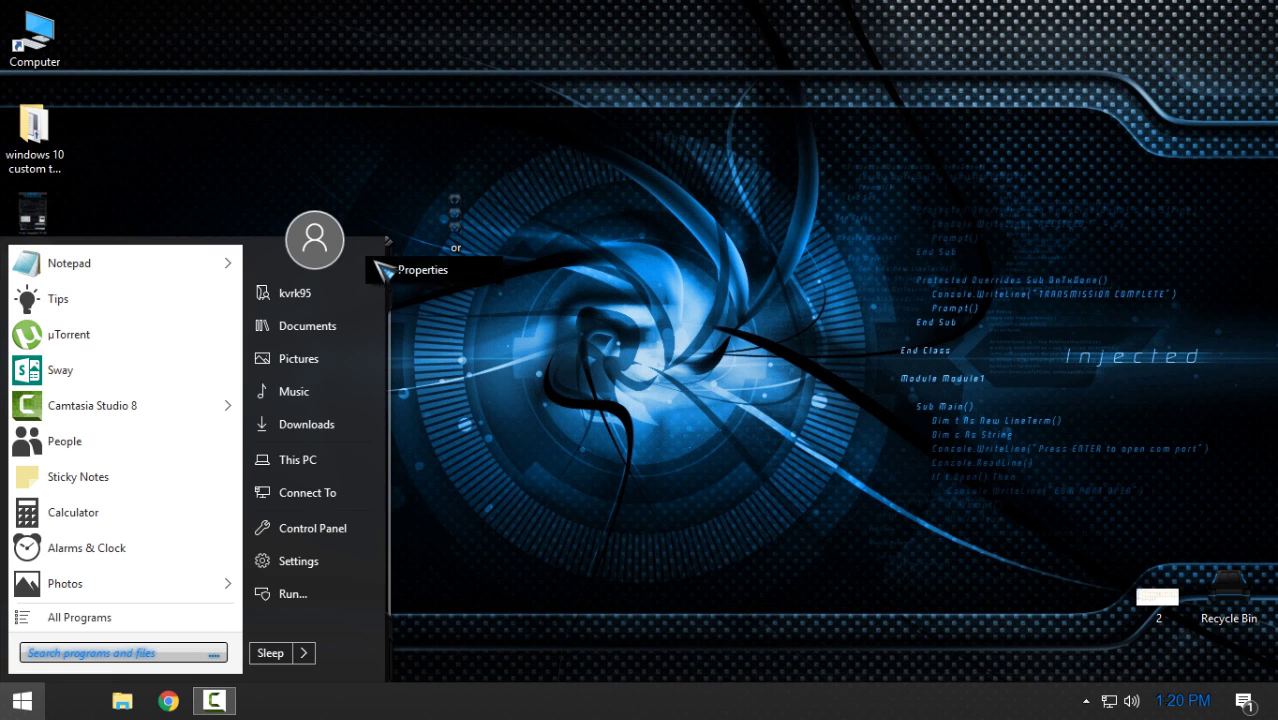
Step: Choose the HUD Machine Blue taskbar style in StartIsBack Appearance and confirm with OK
left_click(382, 268)
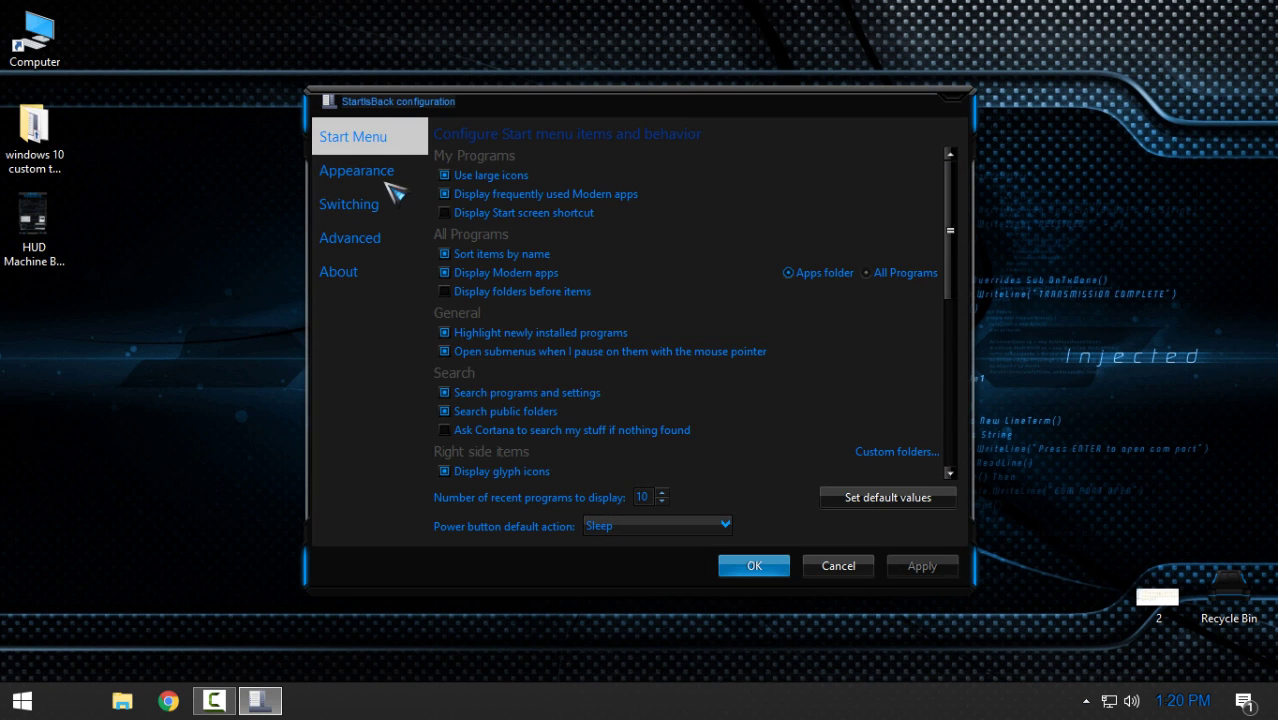
left_click(357, 172)
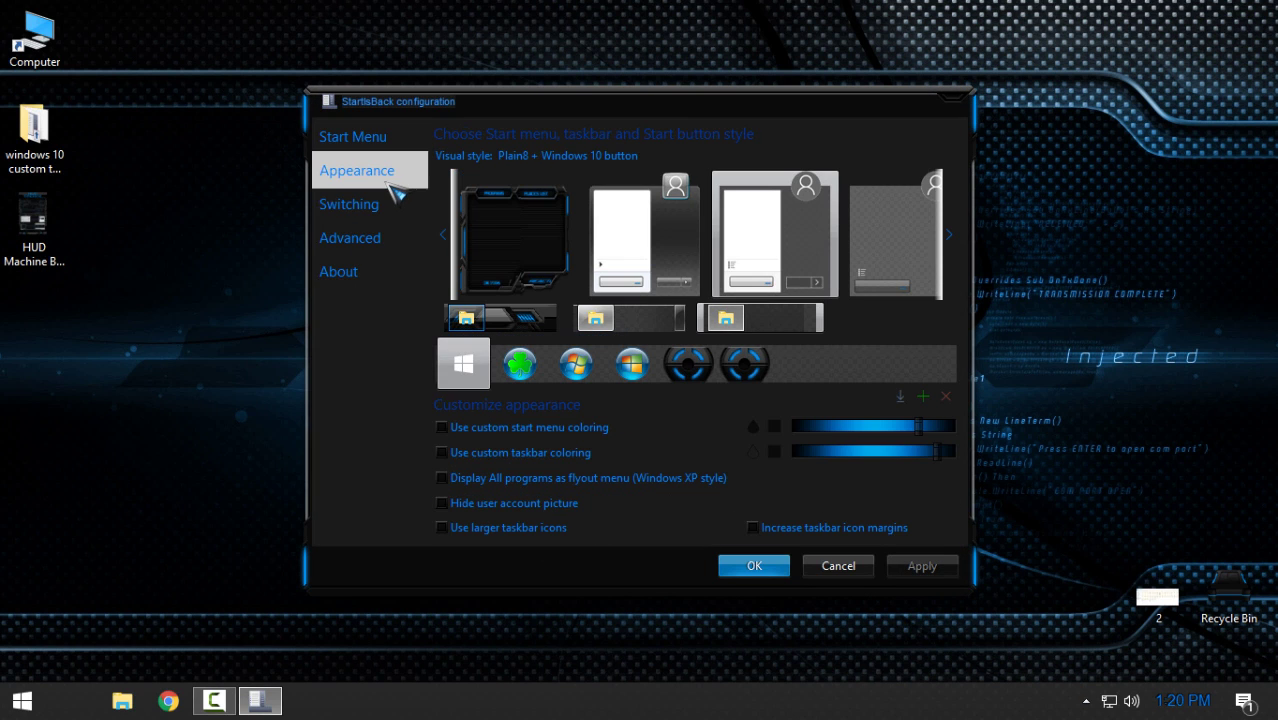
left_click(512, 322)
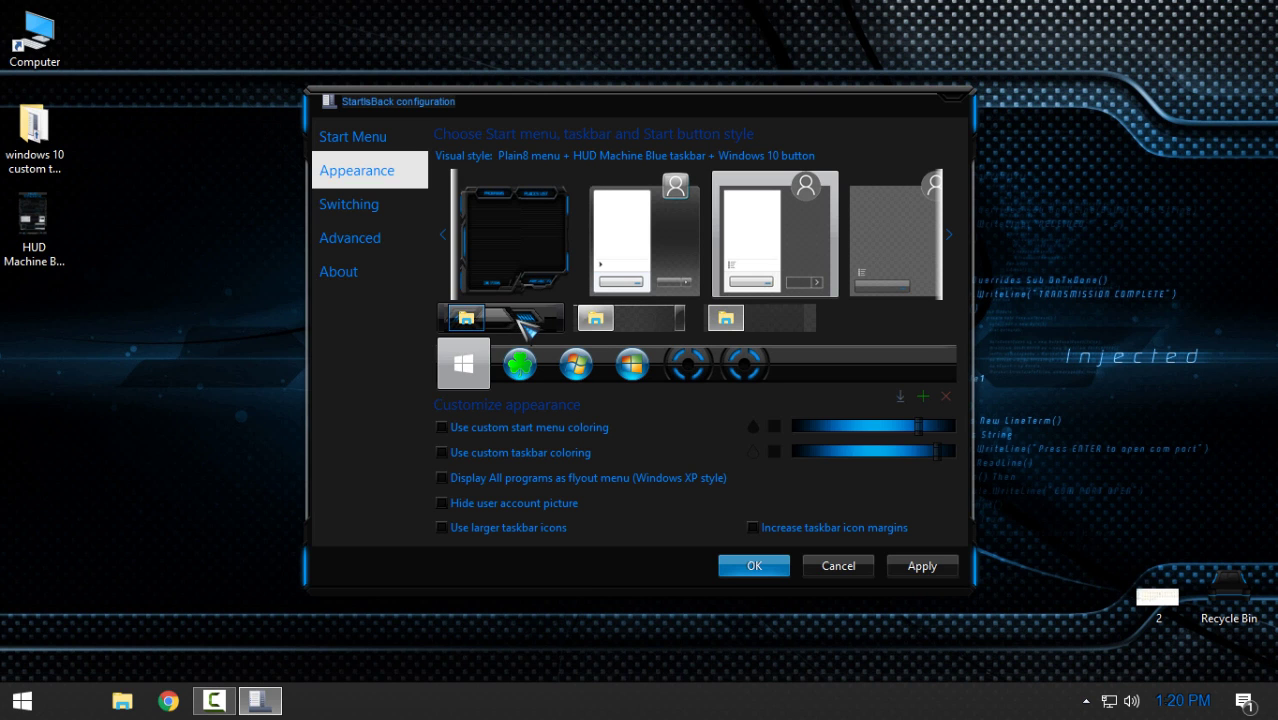
left_click(741, 562)
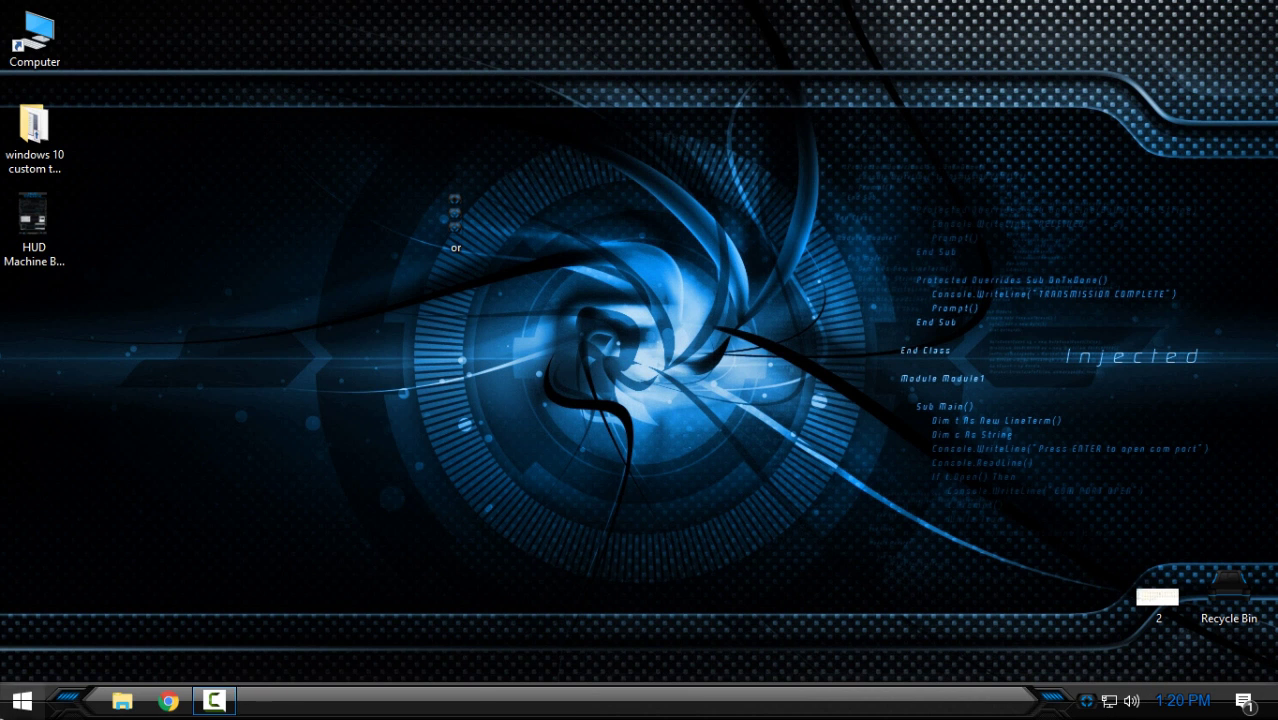
Step: Reopen StartIsBack Properties and apply the HUD Machine Blue Start menu style
key("super")
right_click(390, 267)
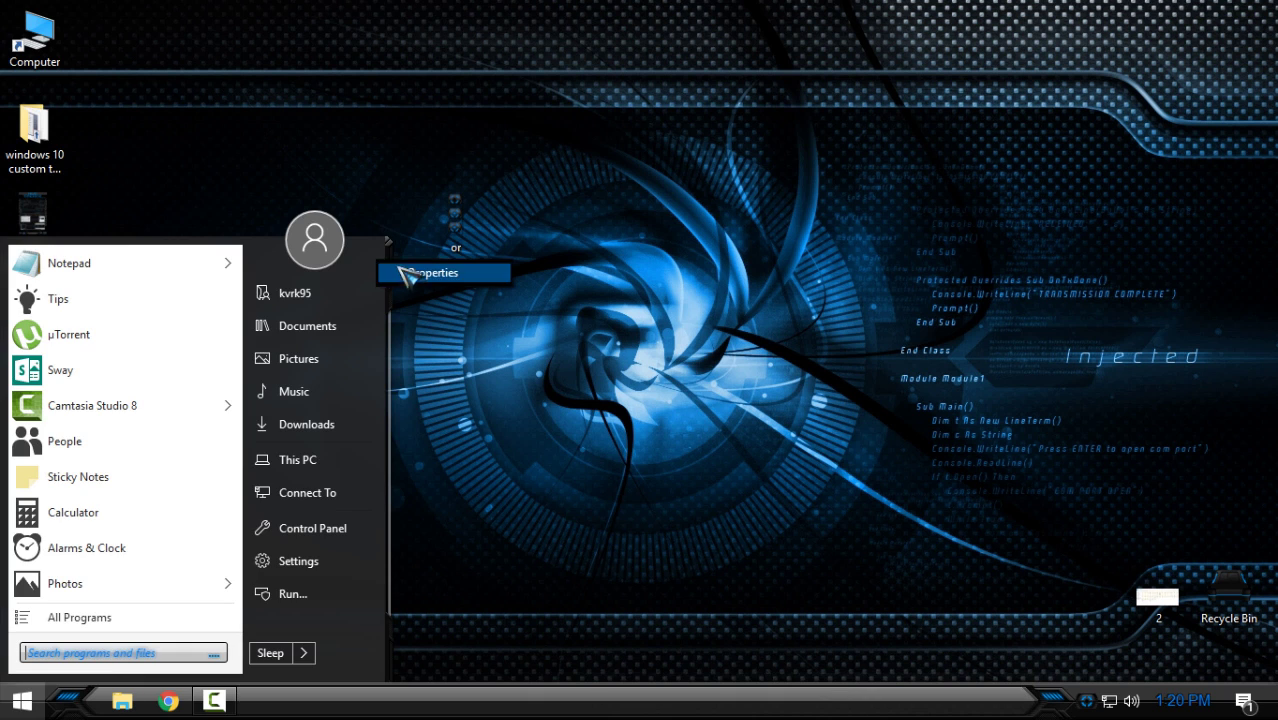
left_click(404, 273)
left_click(380, 182)
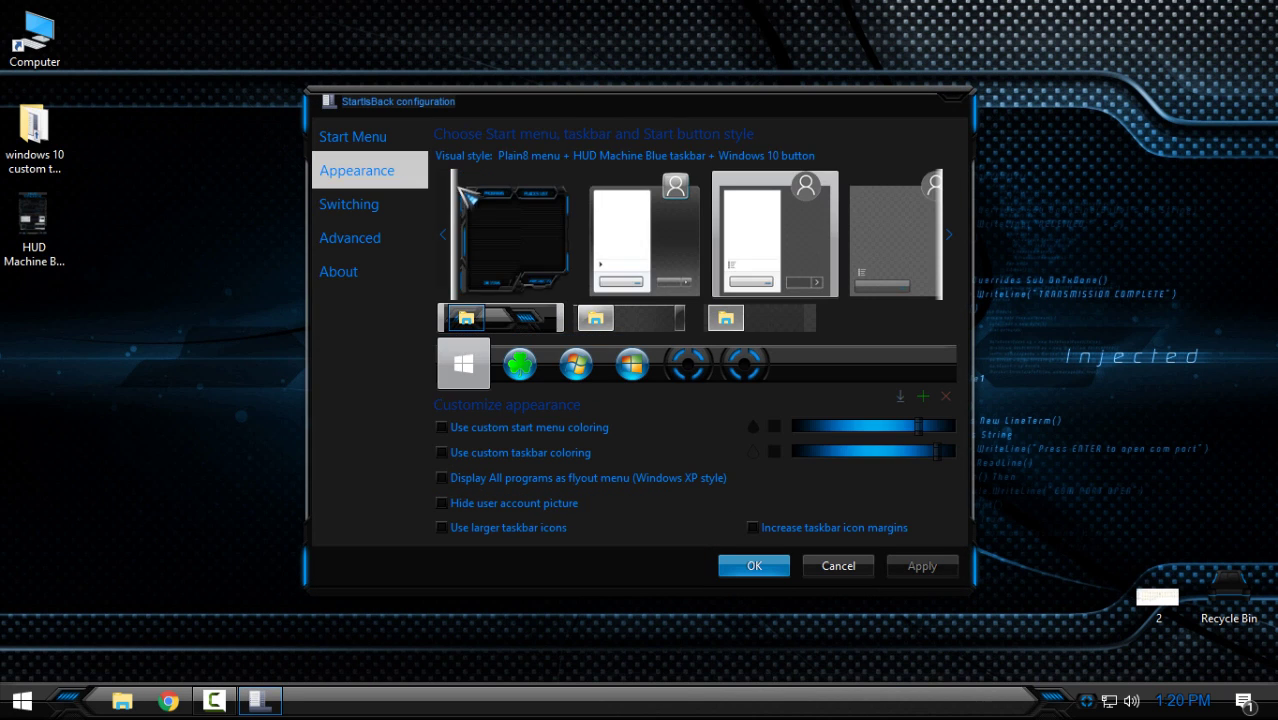
left_click(497, 220)
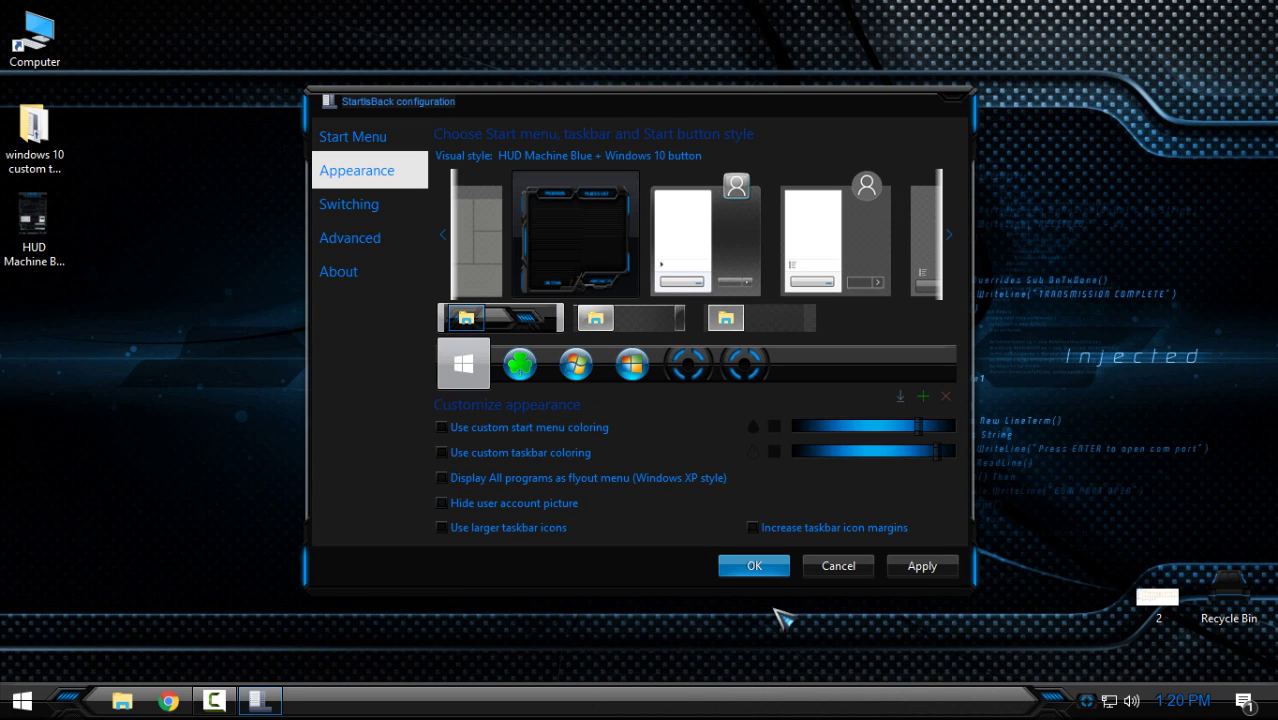
left_click(907, 568)
Step: Preview the HUD-styled Start menu, then accept the StartIsBack settings with OK
key("super")
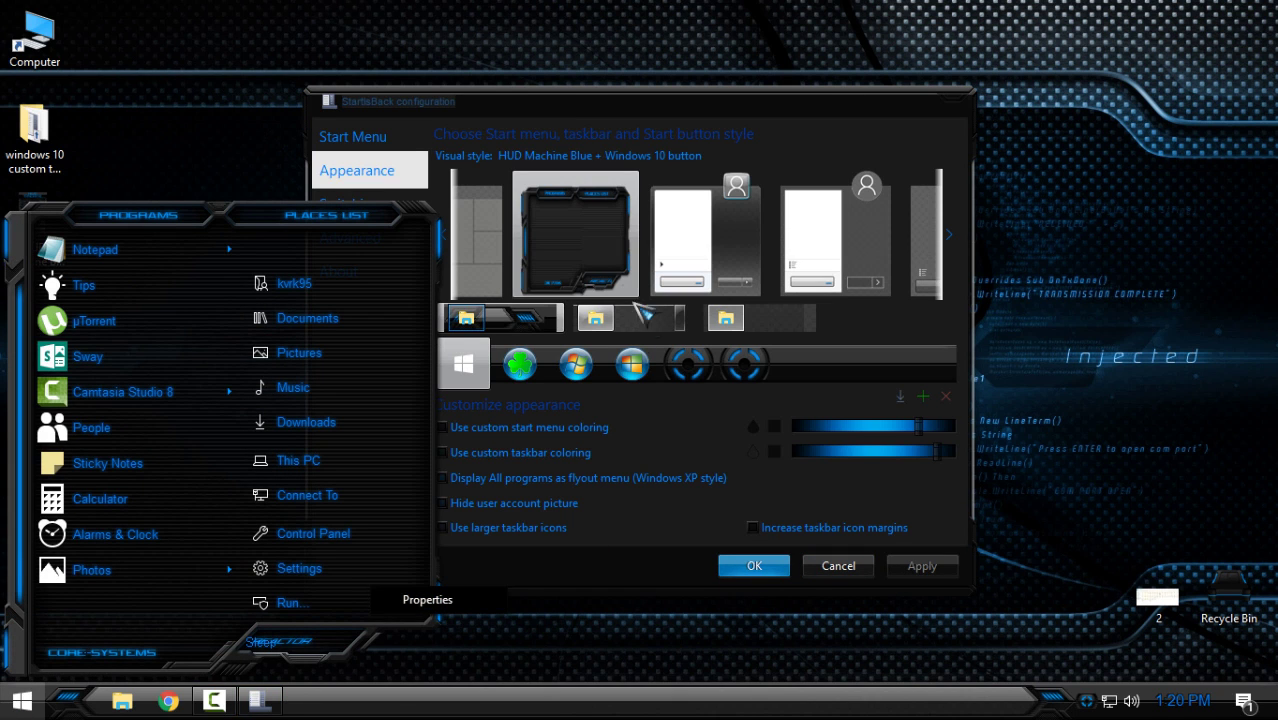
left_click(620, 252)
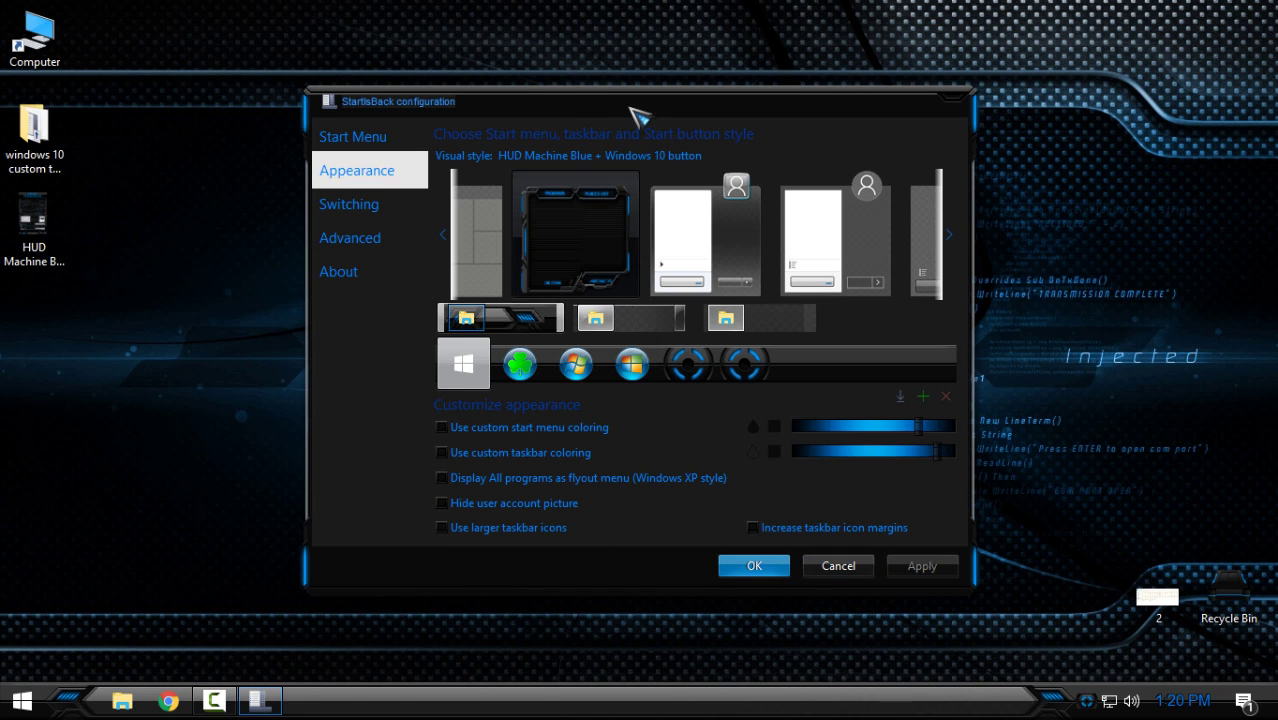
left_click_drag(642, 100, 654, 62)
key("super")
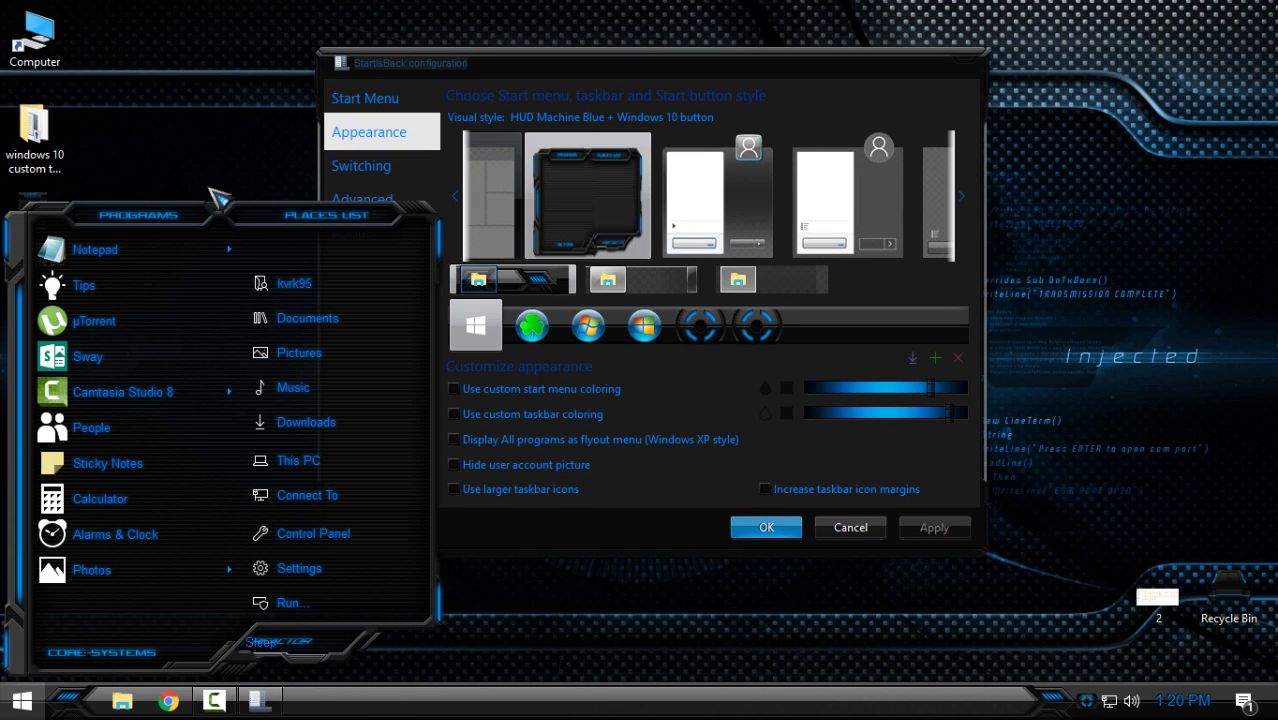
mouse_move(138, 262)
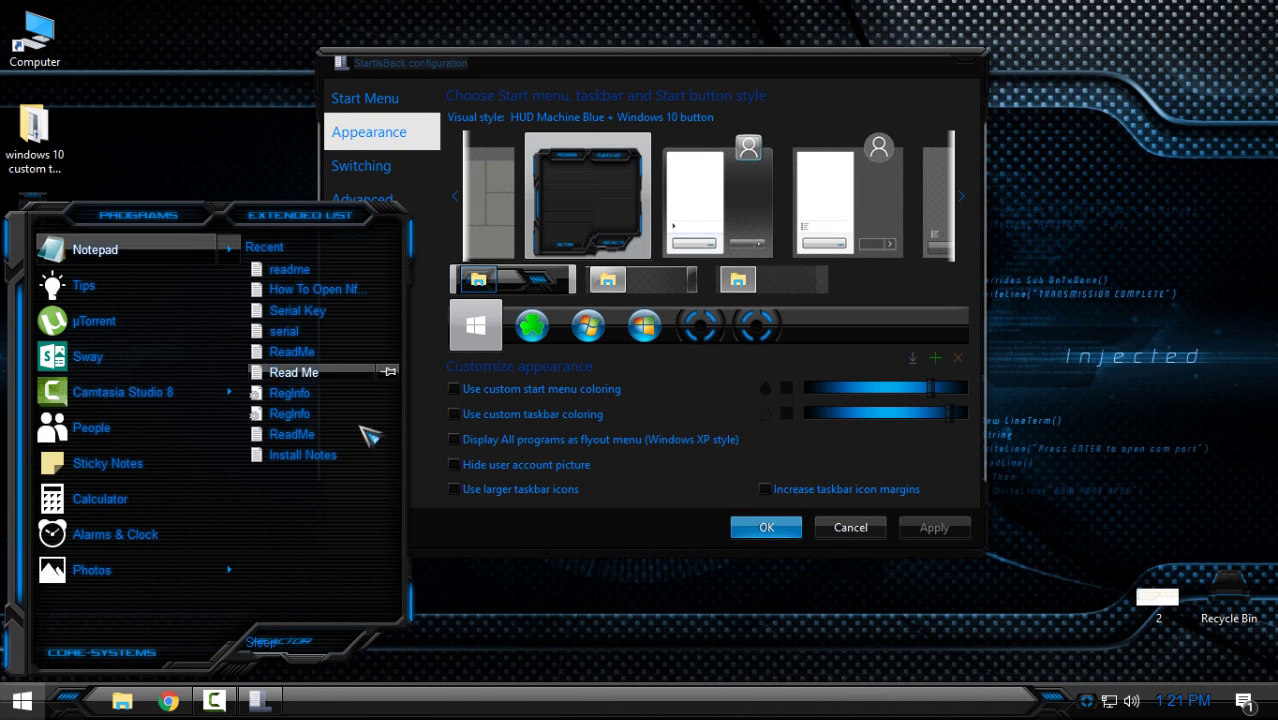
left_click(405, 705)
left_click(20, 700)
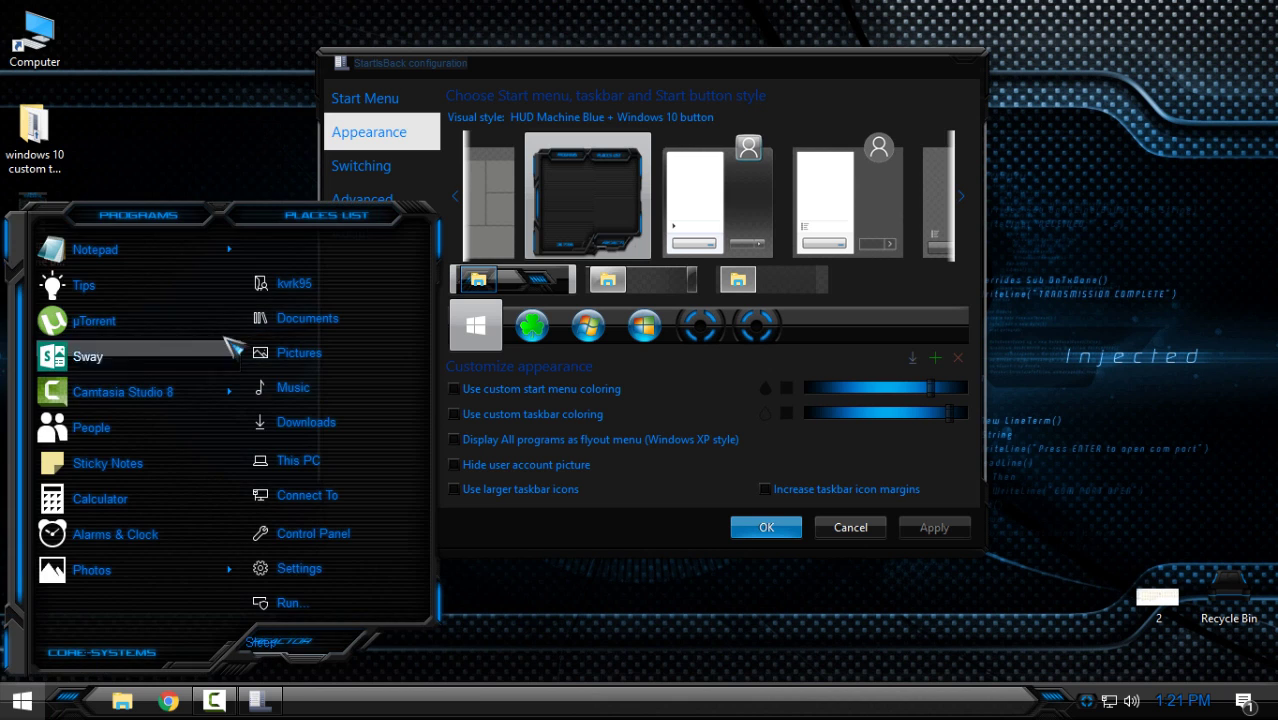
left_click_drag(630, 60, 656, 33)
left_click(28, 703)
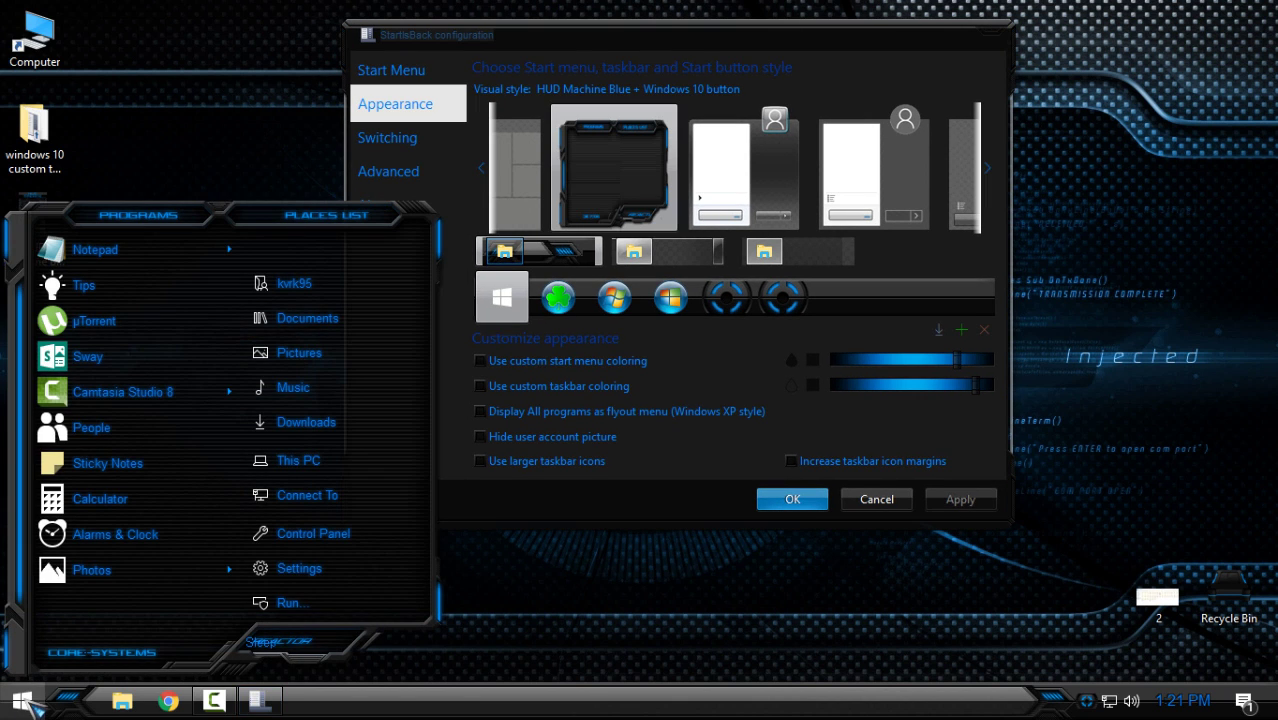
left_click(998, 31)
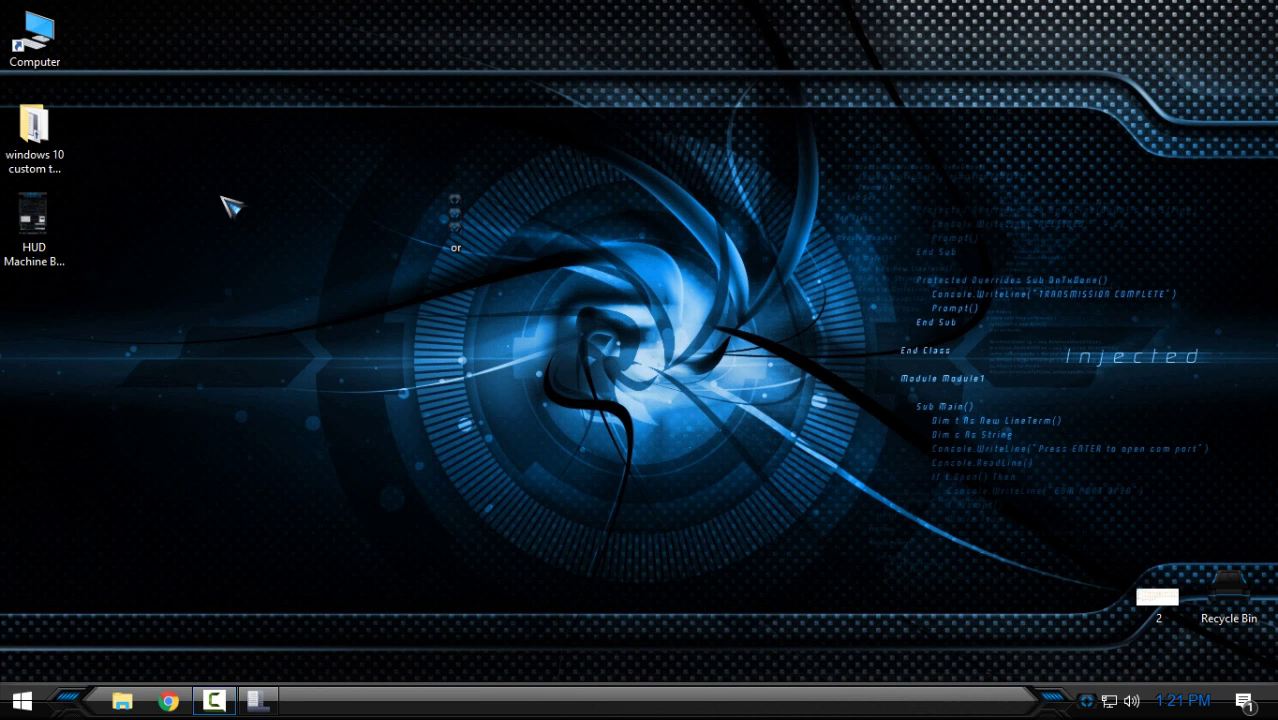
Step: Navigate to Theme > HUD Machine Blue > Start Button Dark and copy HUD Machine Blue.png
double_click(30, 158)
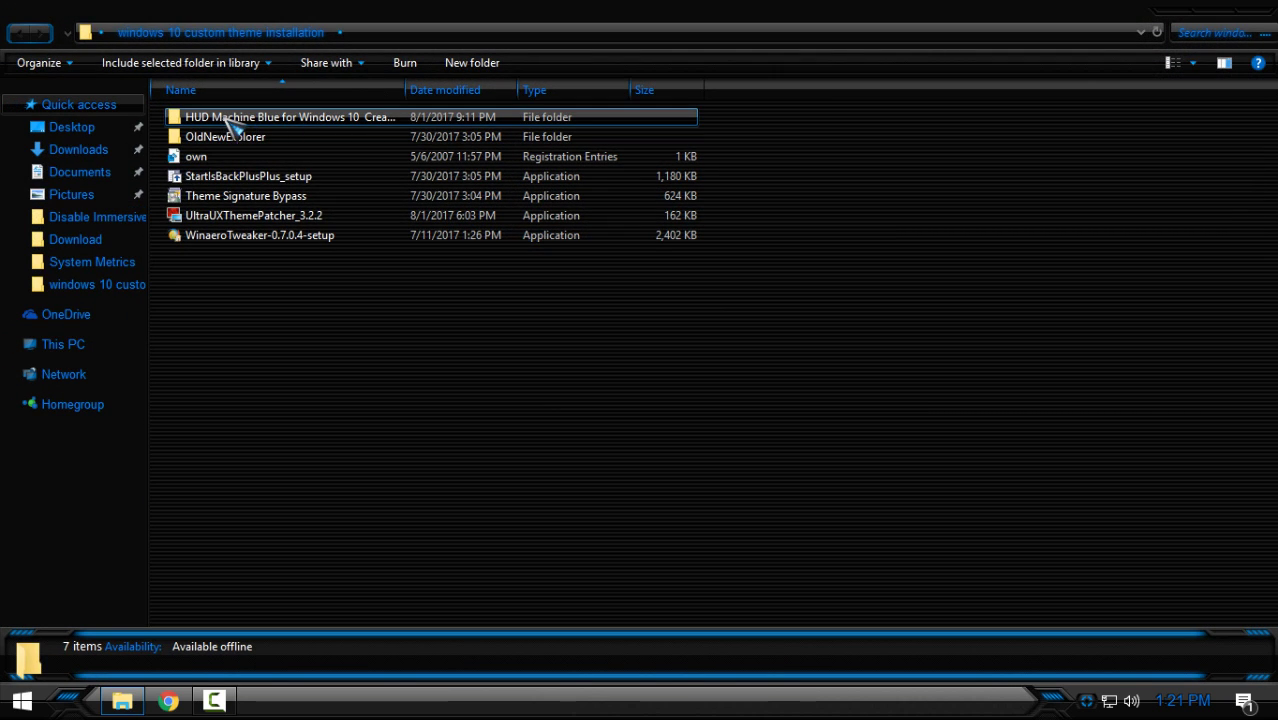
double_click(232, 120)
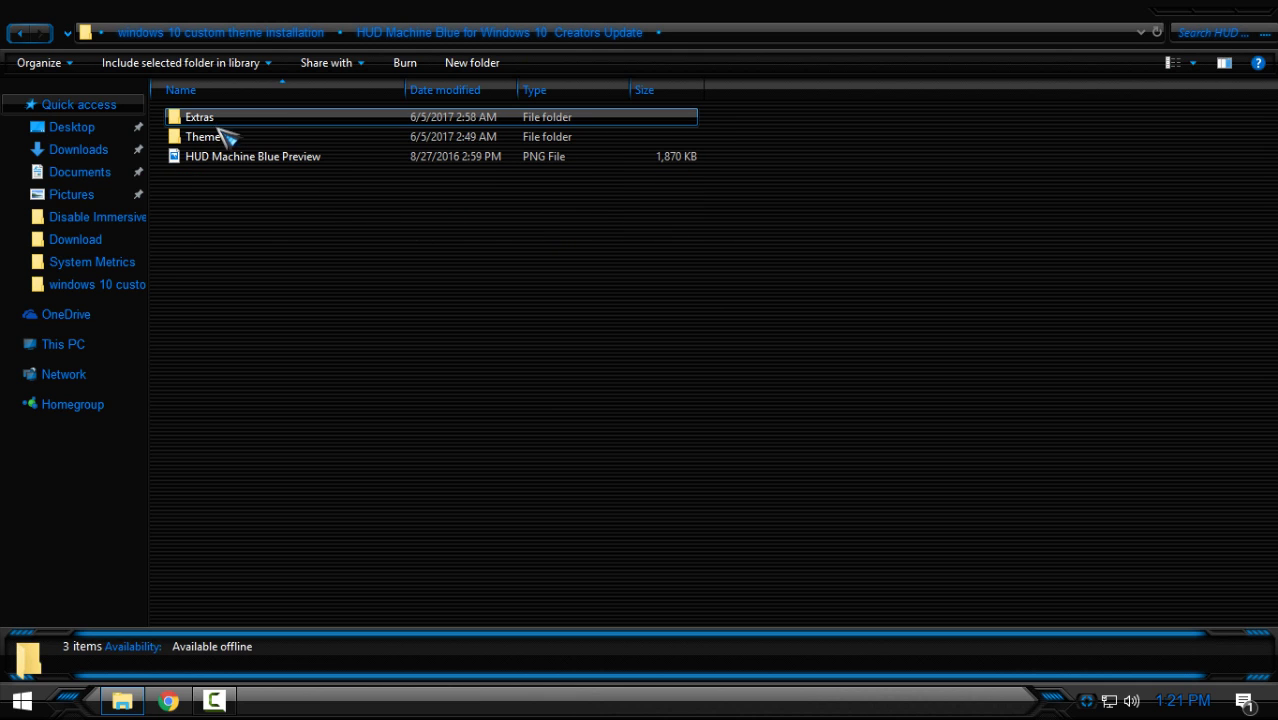
double_click(222, 136)
double_click(214, 117)
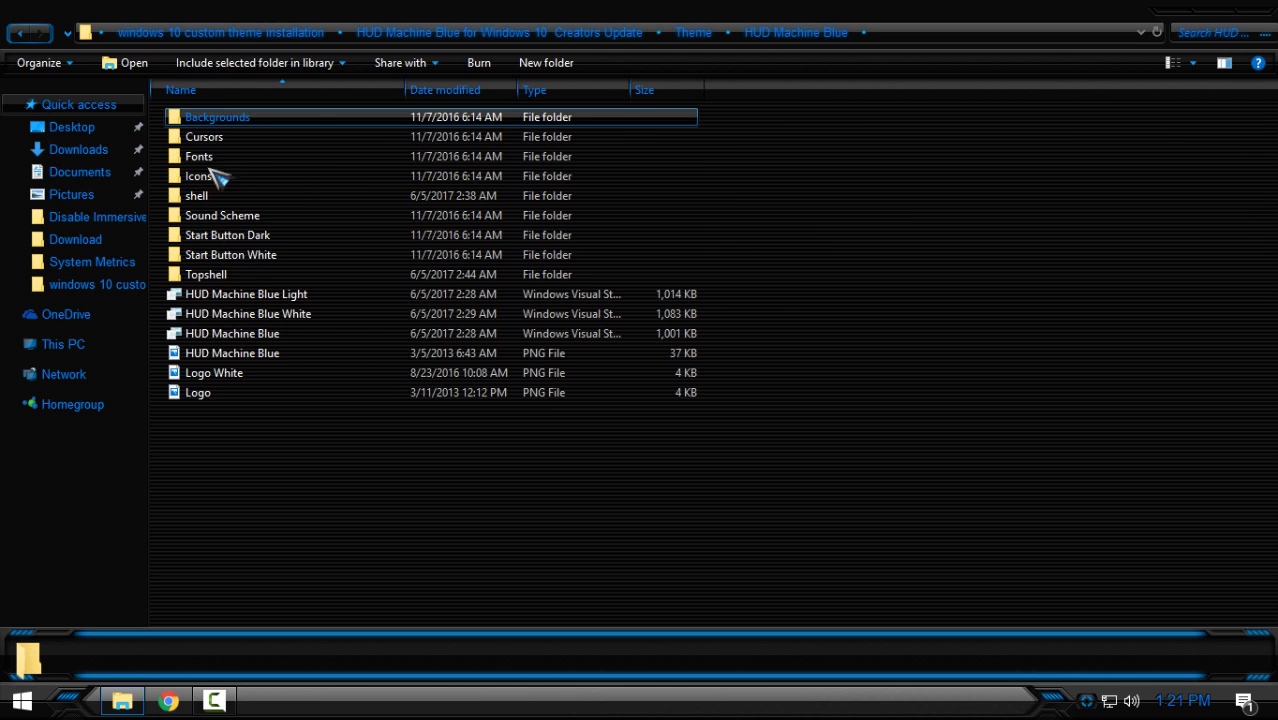
double_click(276, 240)
left_click(517, 206)
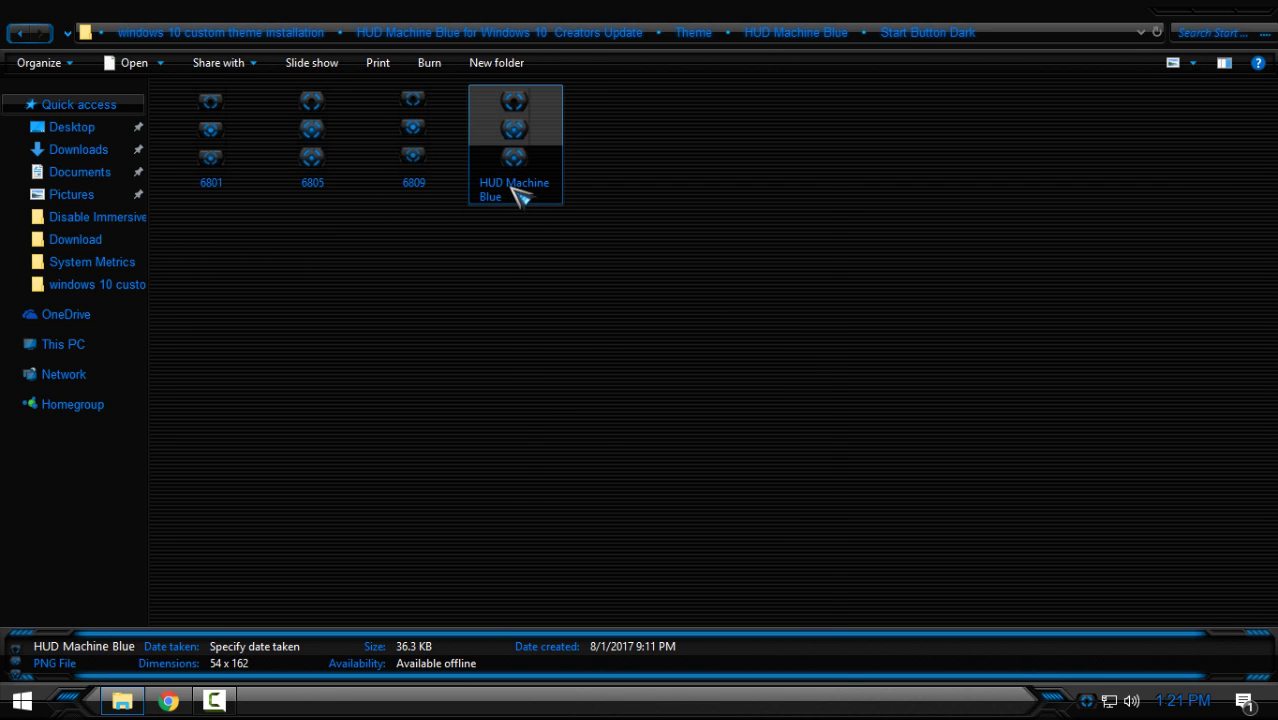
right_click(517, 195)
left_click(591, 582)
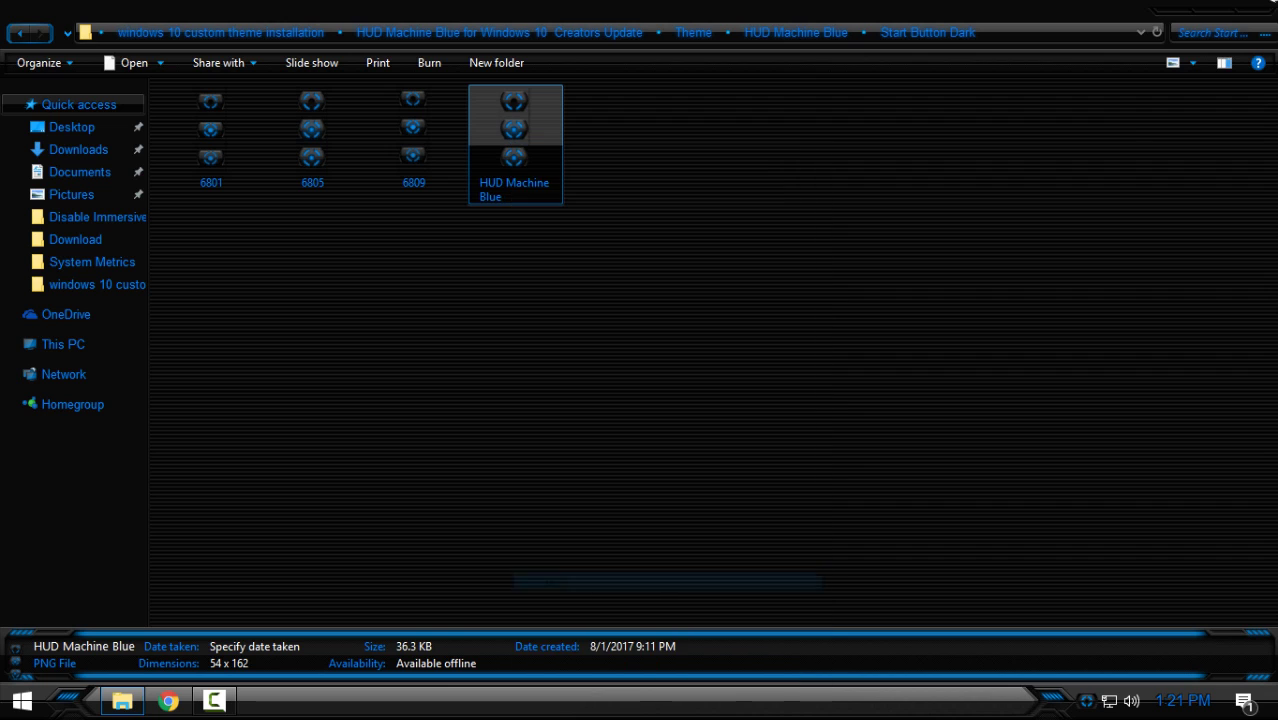
Step: Close Explorer and paste HUD Machine Blue.png onto the desktop, redoing the paste once
left_click(1262, 15)
right_click(489, 121)
left_click(516, 214)
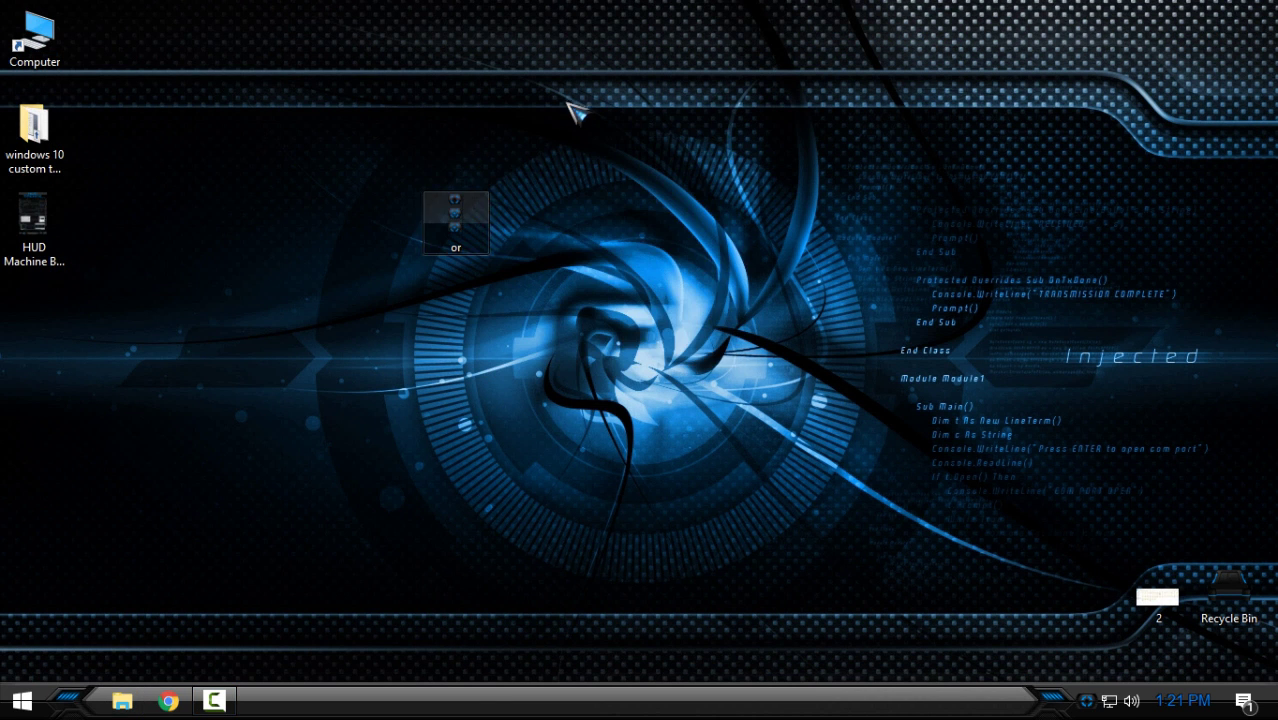
right_click(451, 222)
left_click(521, 622)
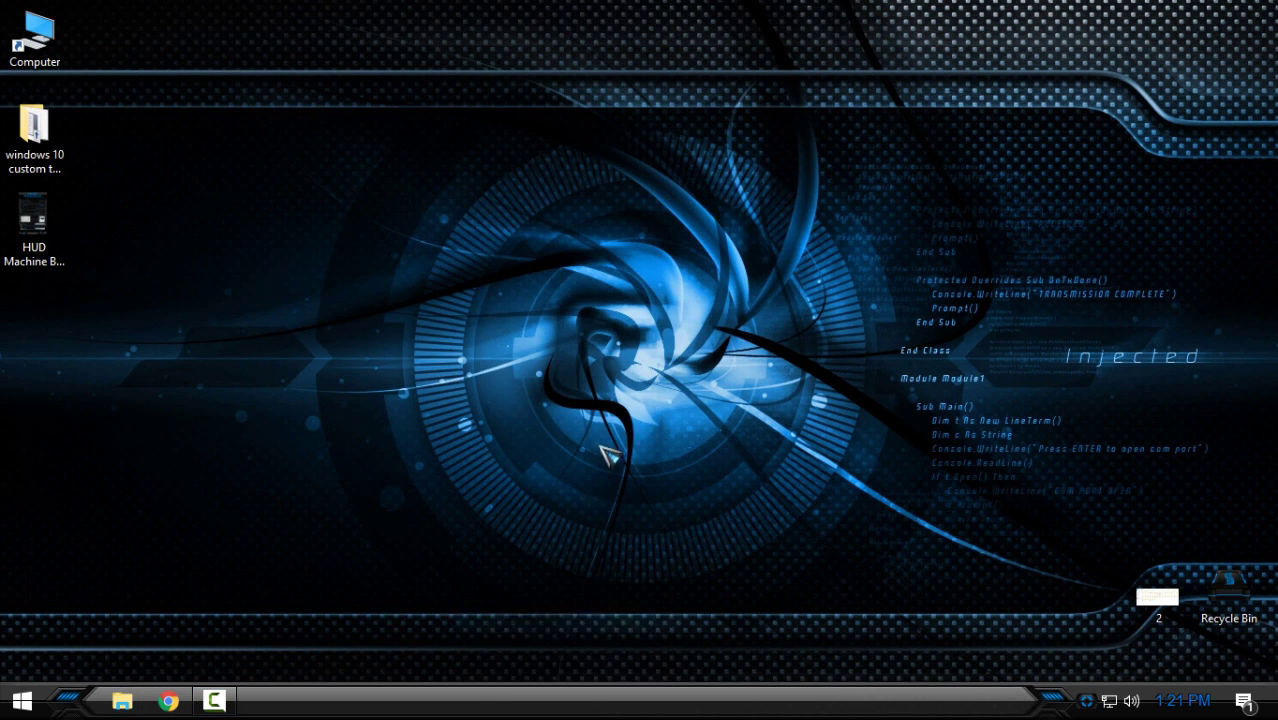
right_click(562, 284)
left_click(626, 375)
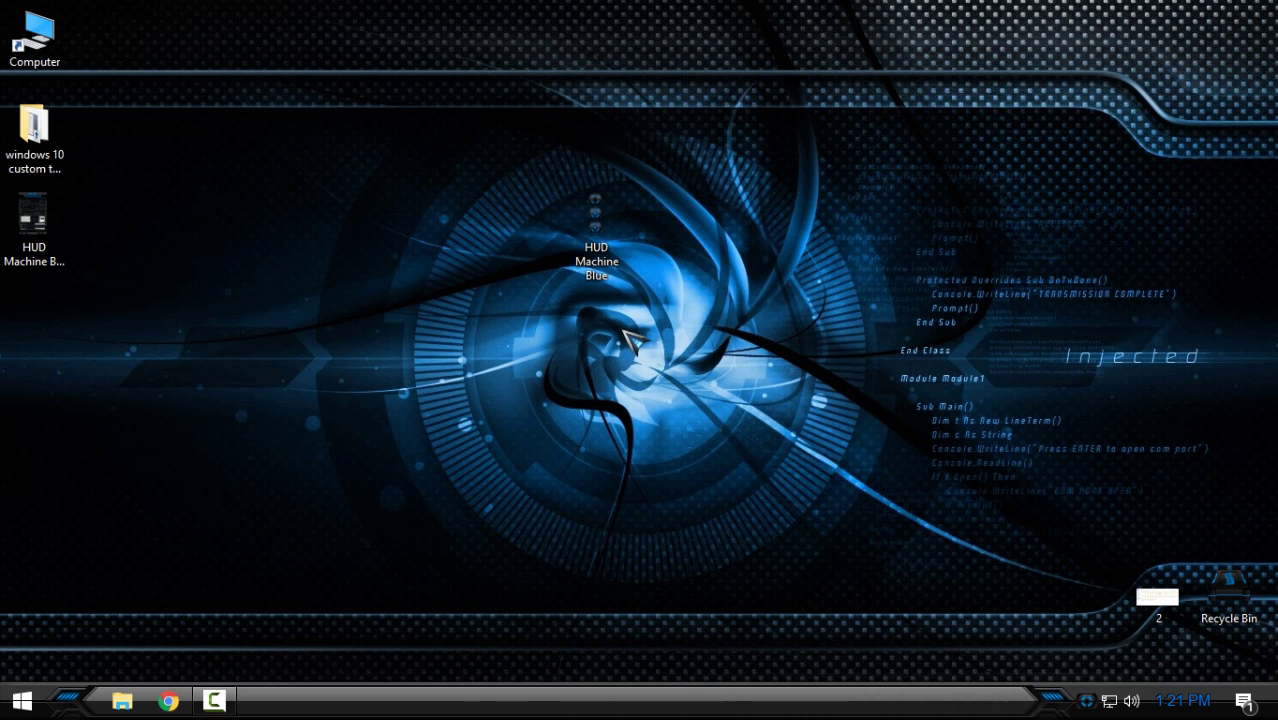
key("super")
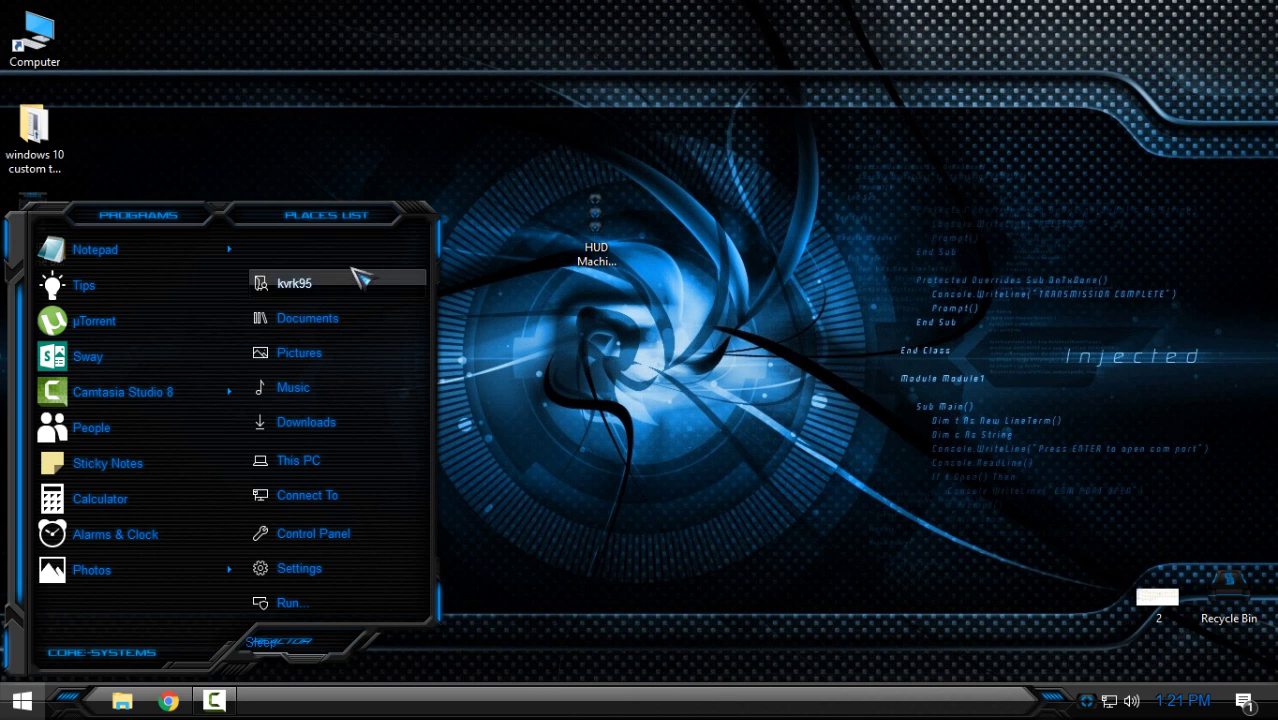
left_click(400, 271)
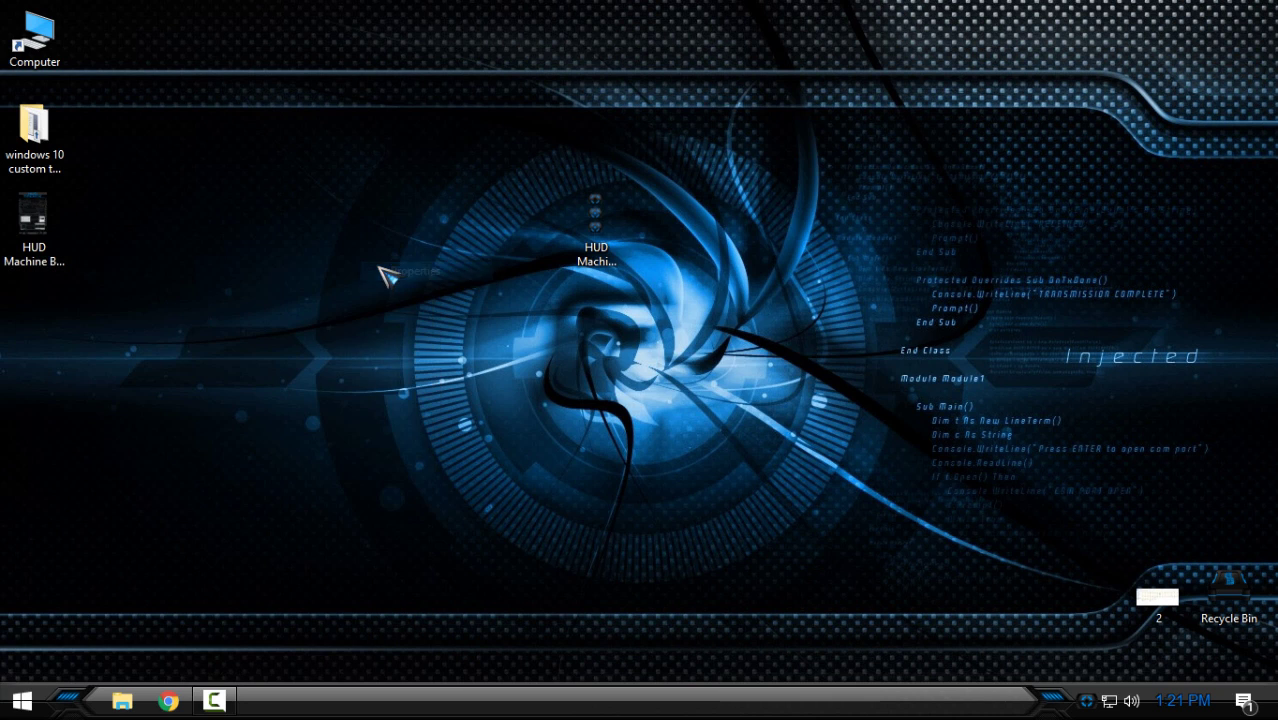
Step: Add the desktop's HUD Machine Blue.png as a custom orb, select it, and save with OK
left_click(360, 171)
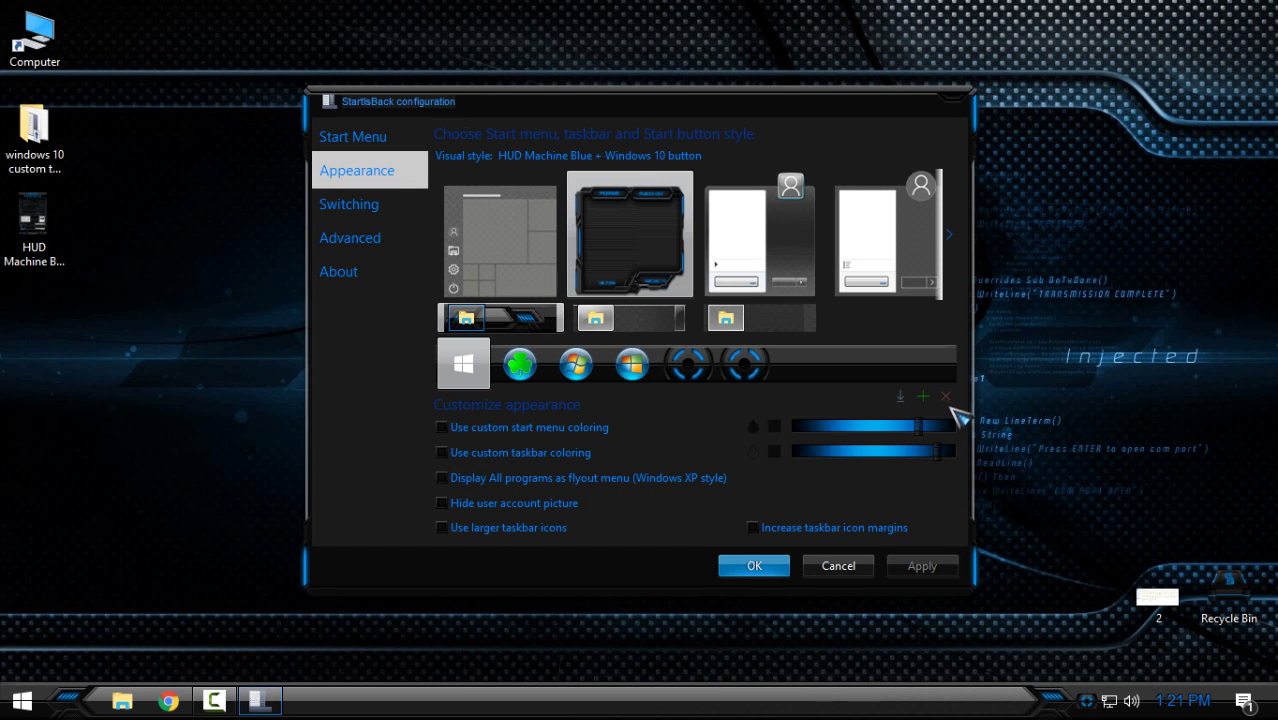
left_click(748, 375)
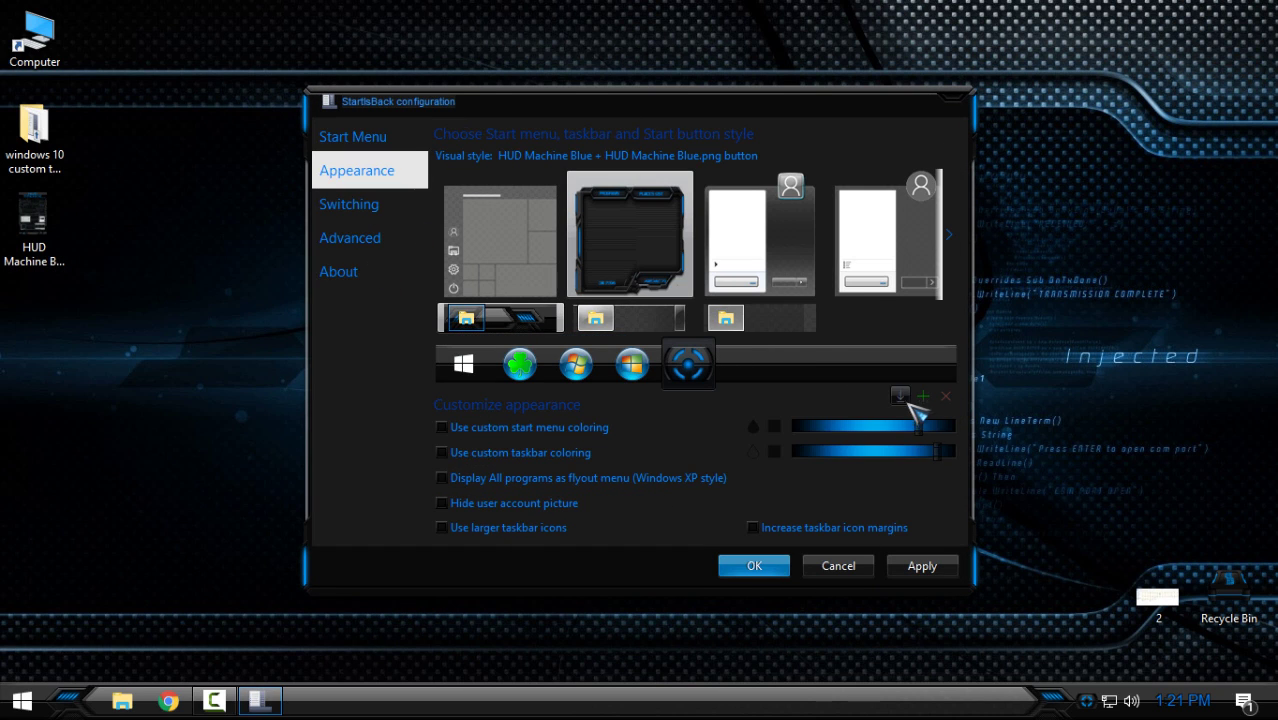
left_click(943, 397)
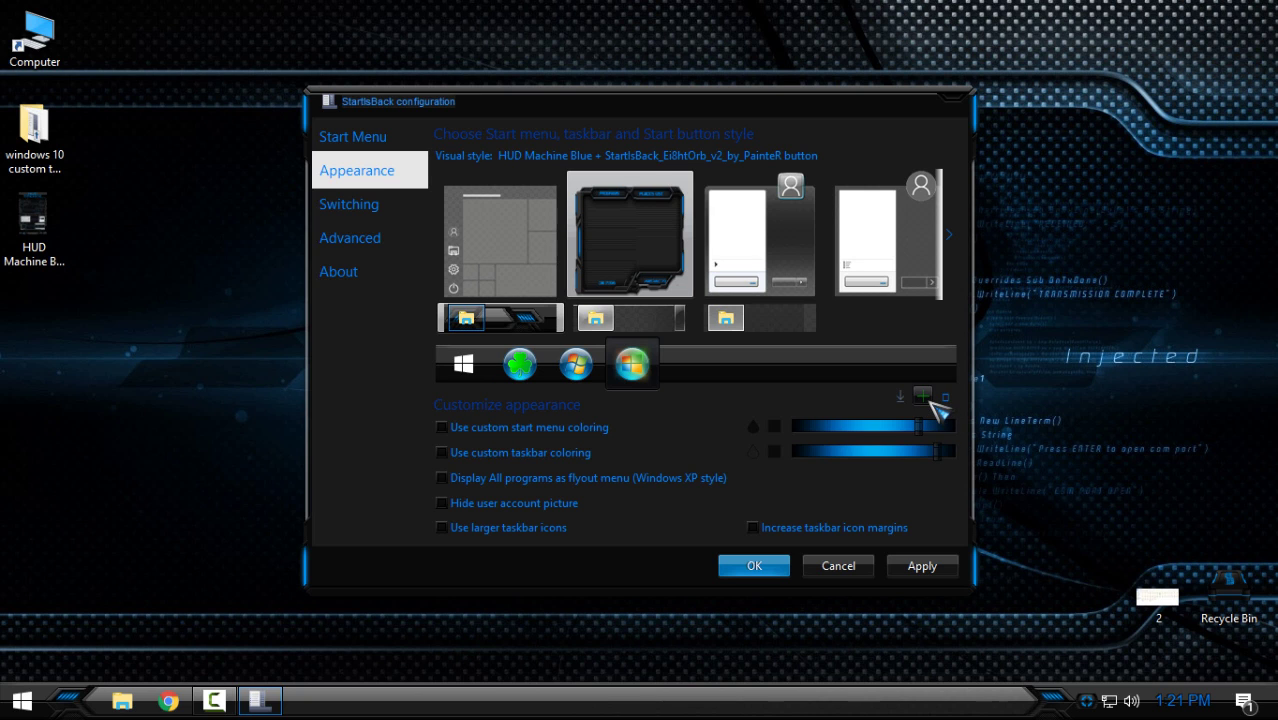
left_click(924, 398)
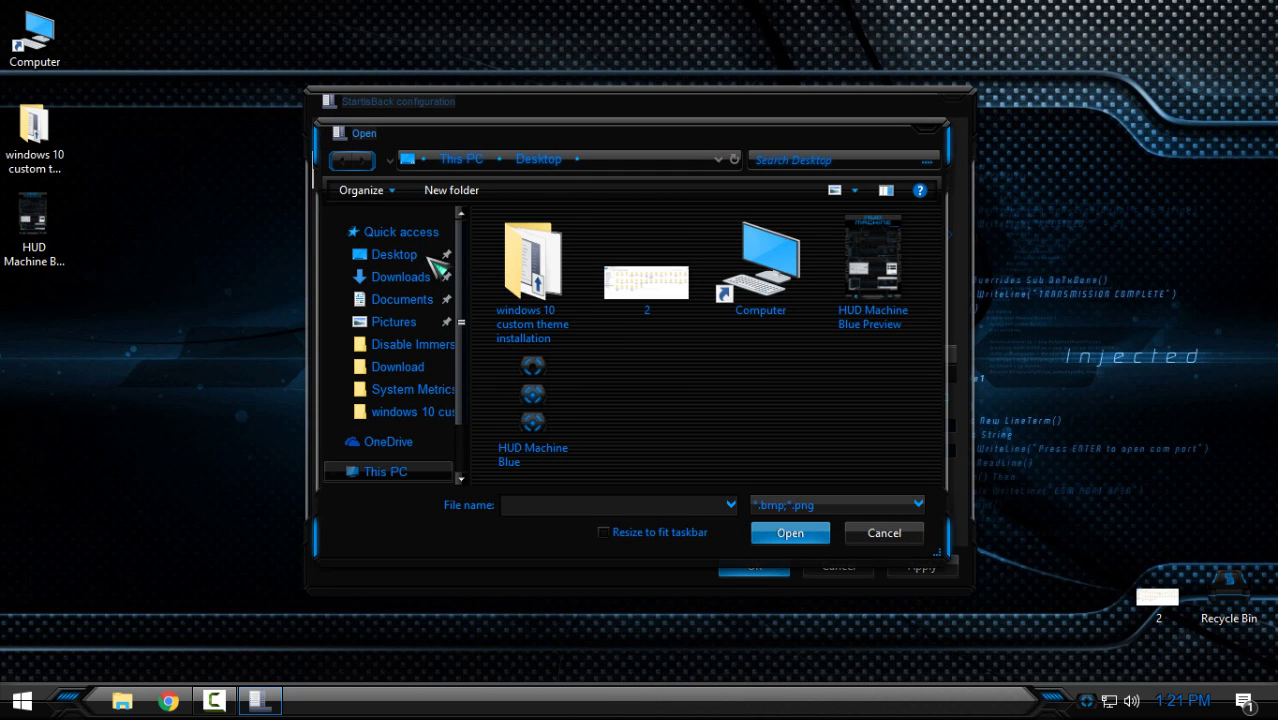
left_click(568, 464)
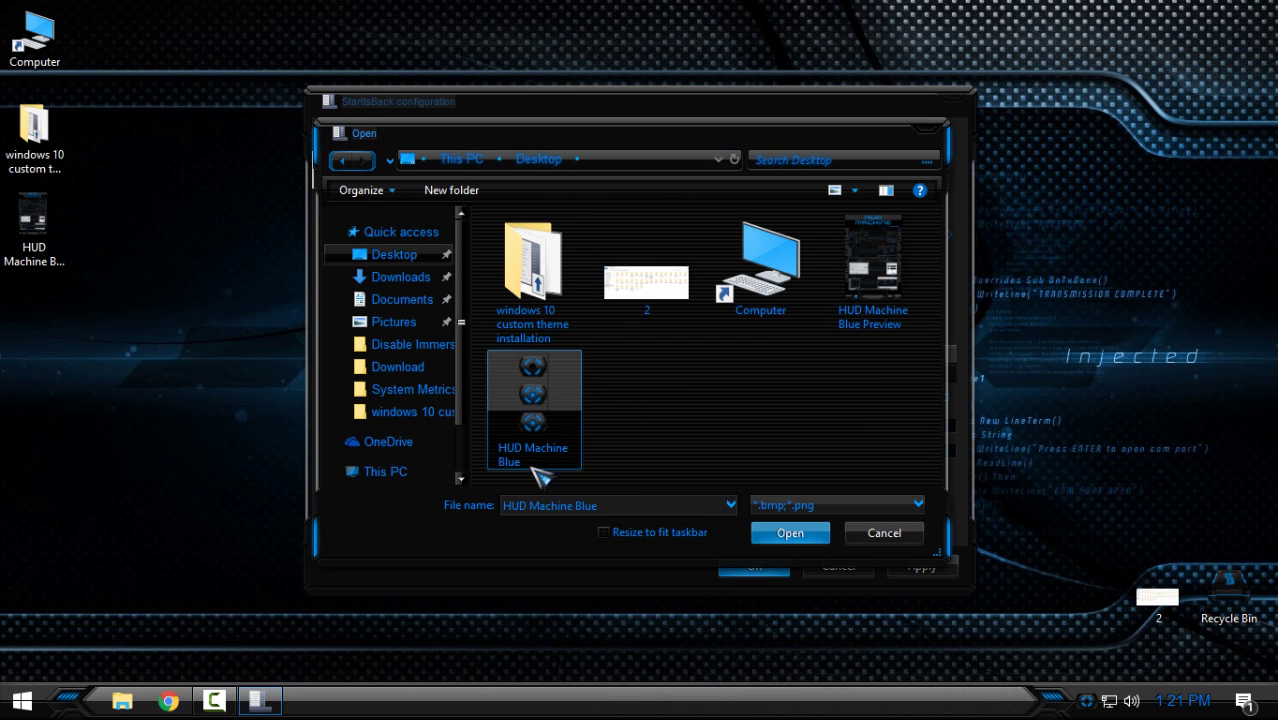
left_click(790, 535)
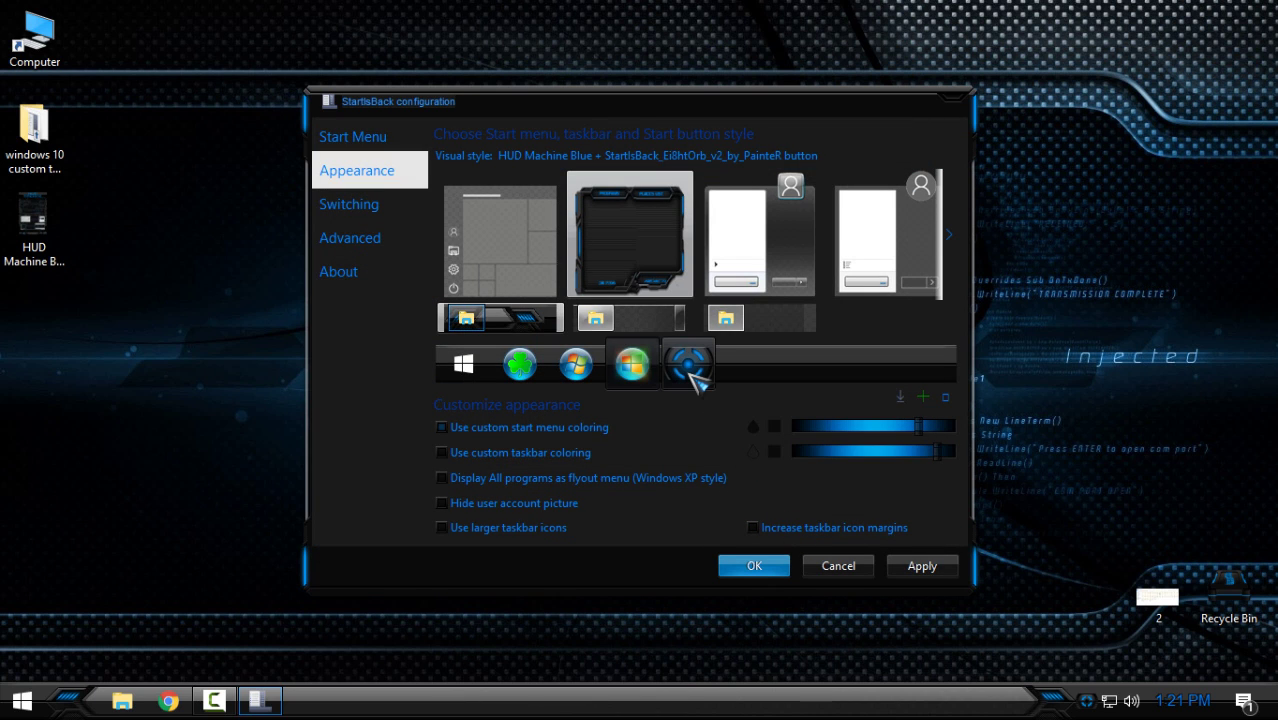
left_click(689, 370)
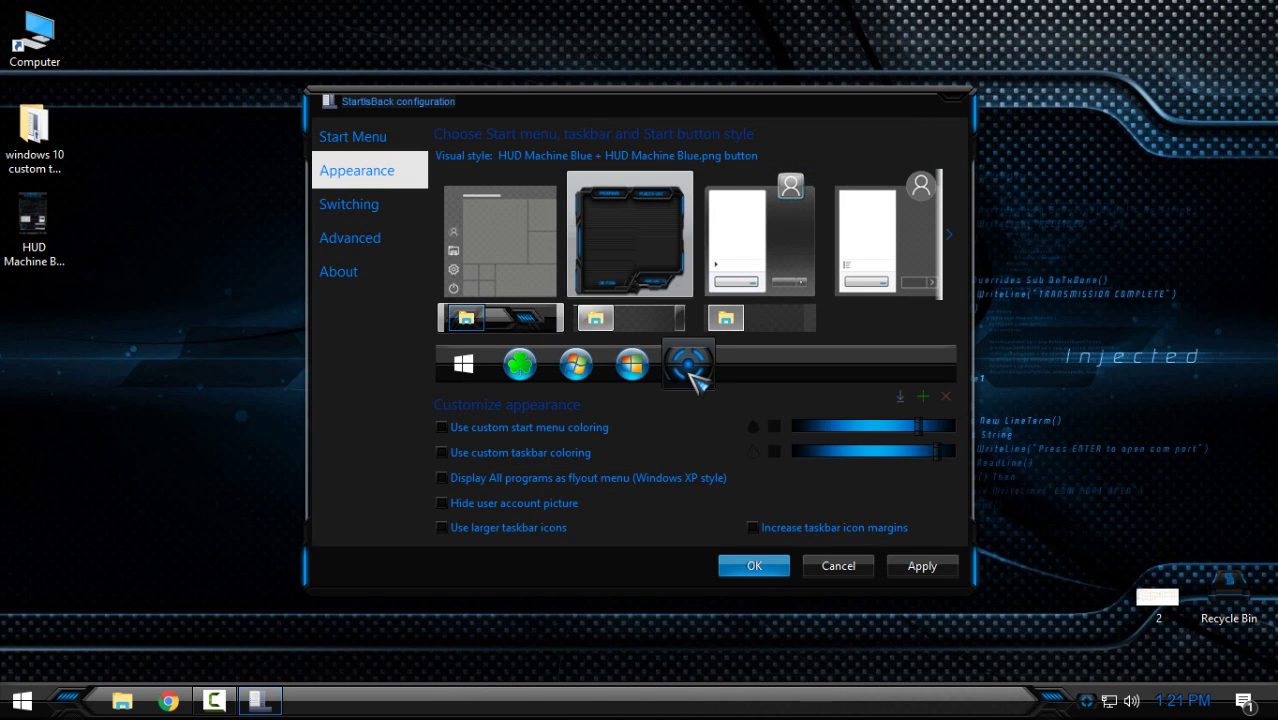
left_click(754, 566)
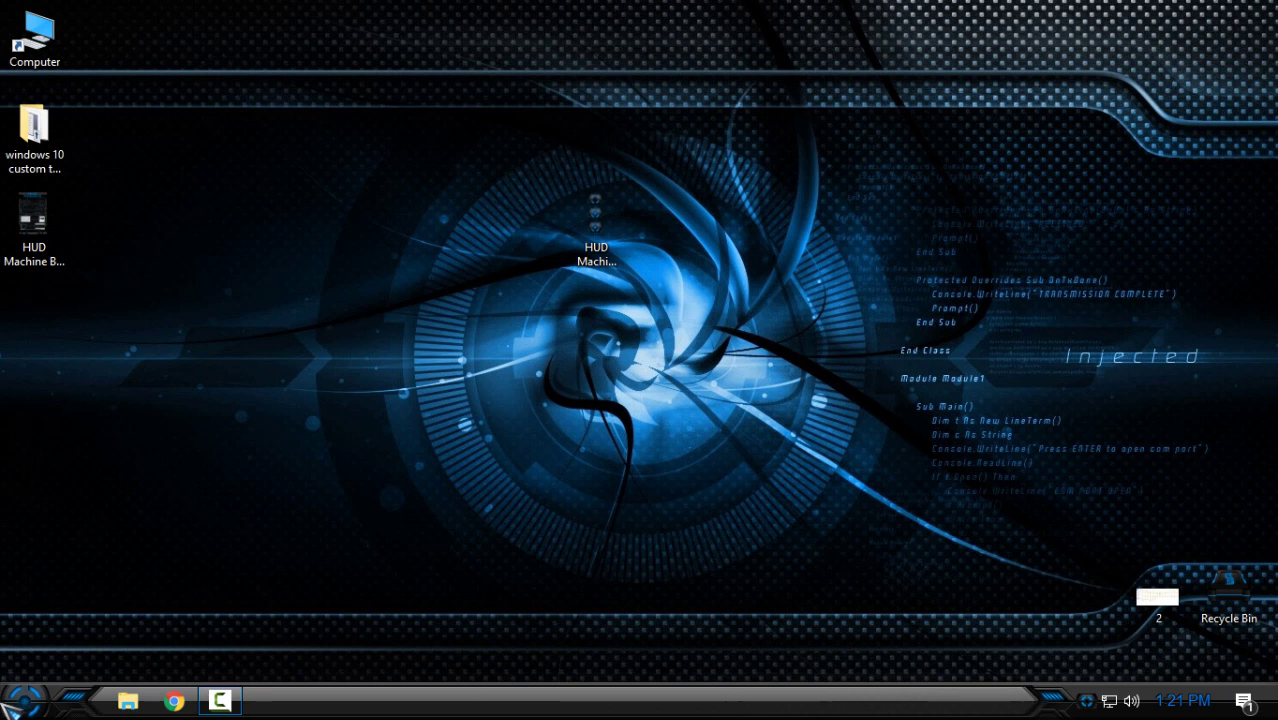
left_click(25, 702)
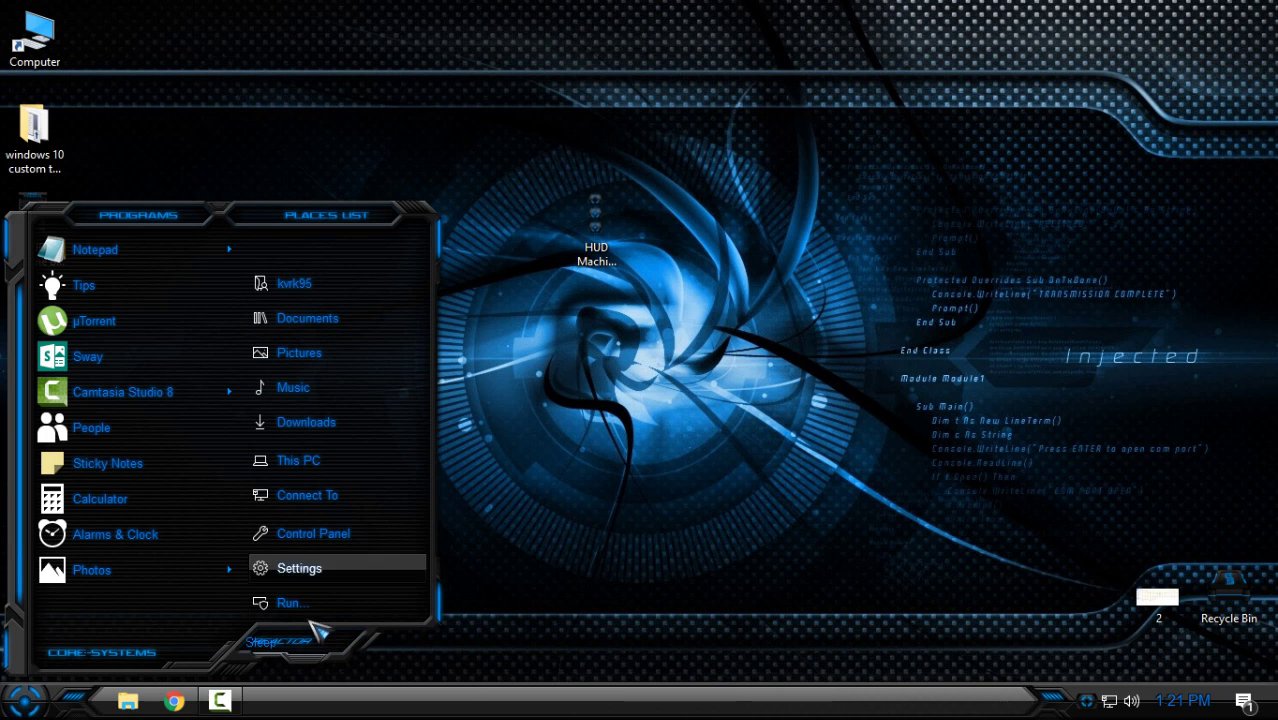
right_click(398, 249)
left_click(419, 262)
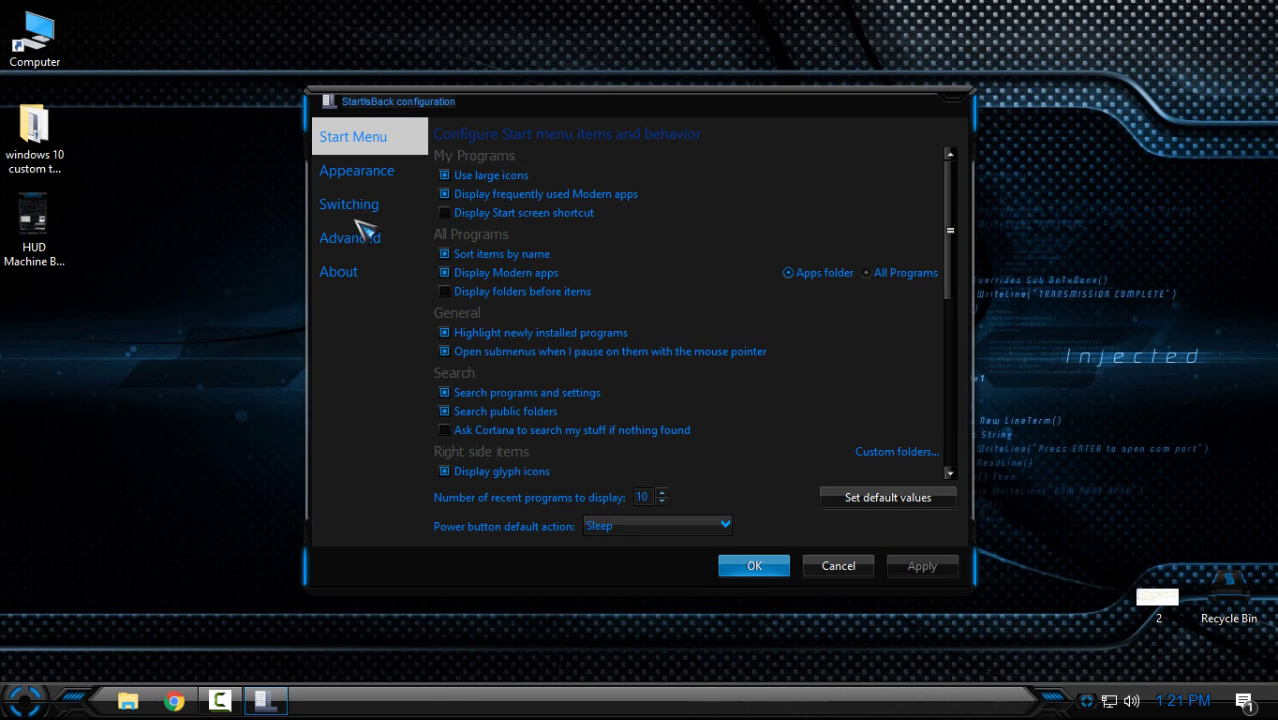
key("super")
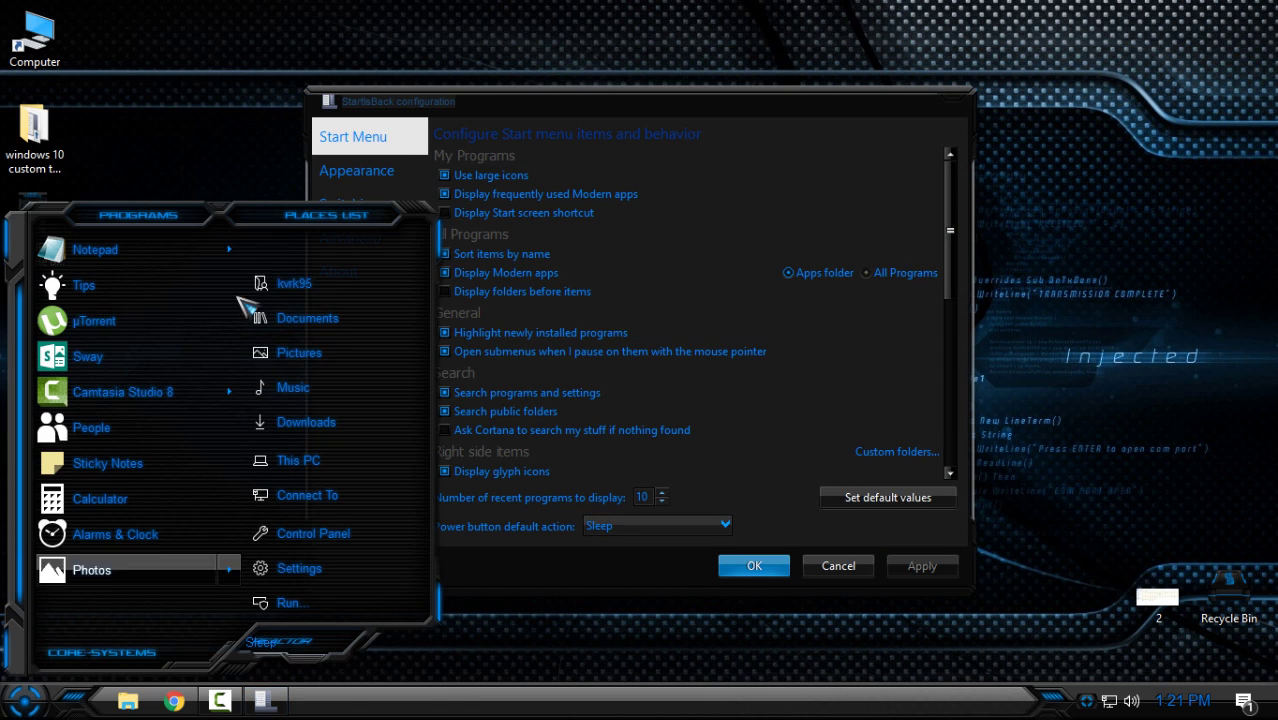
left_click_drag(605, 100, 681, 62)
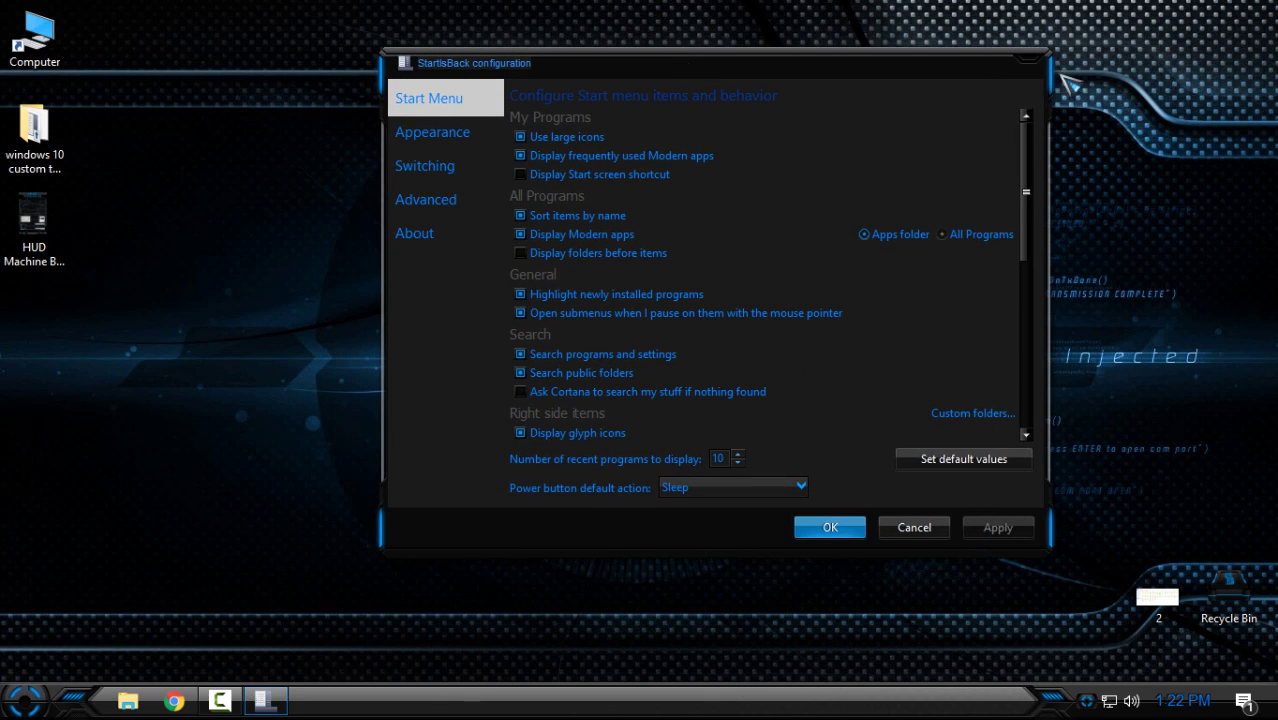
left_click(1032, 61)
left_click(1090, 705)
left_click(536, 378)
right_click(326, 232)
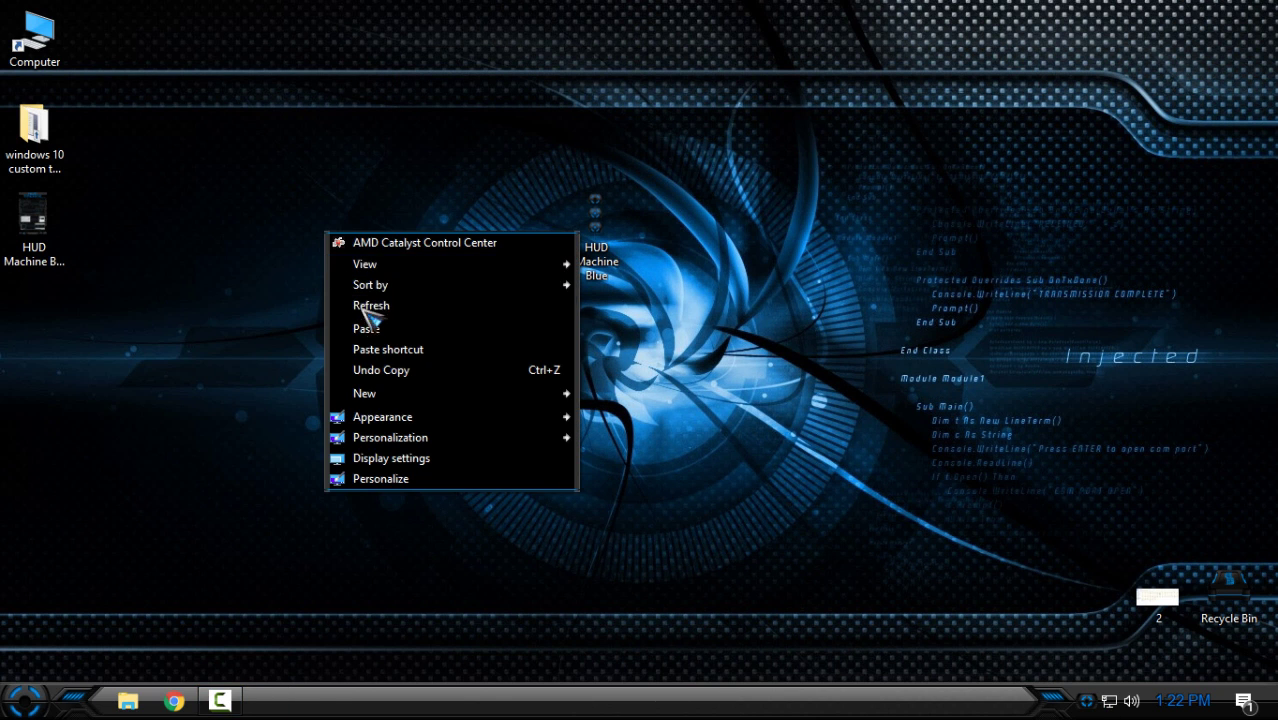
left_click(366, 306)
Step: Open windows 10 custom theme installation > HUD Machine Blue for Windows 10 Creators Update > Extras
double_click(20, 138)
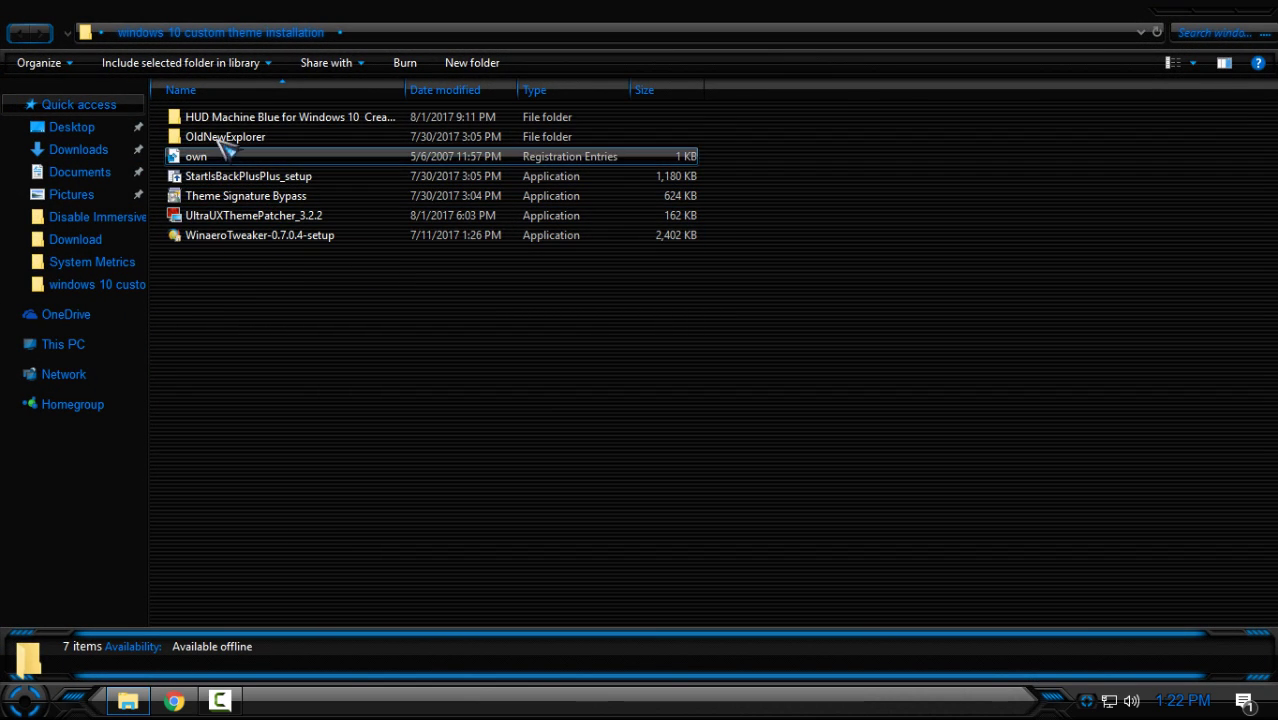
left_click_drag(216, 269, 703, 422)
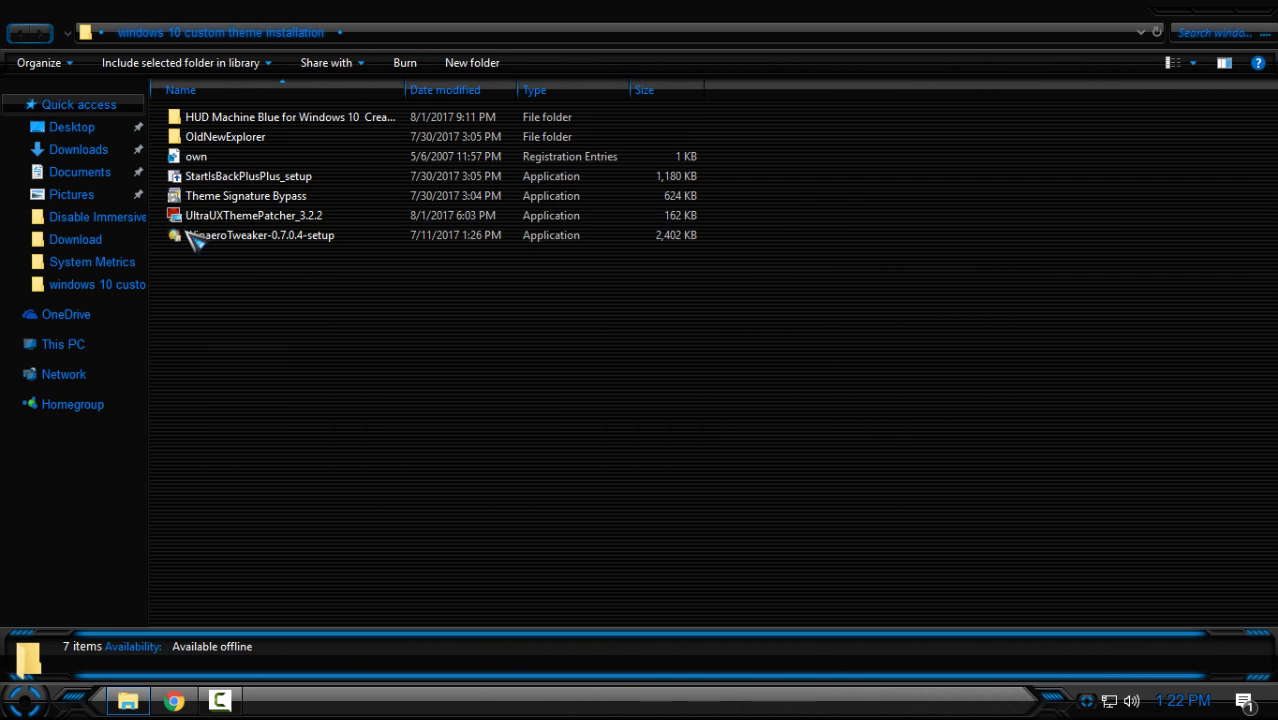
double_click(214, 118)
double_click(213, 121)
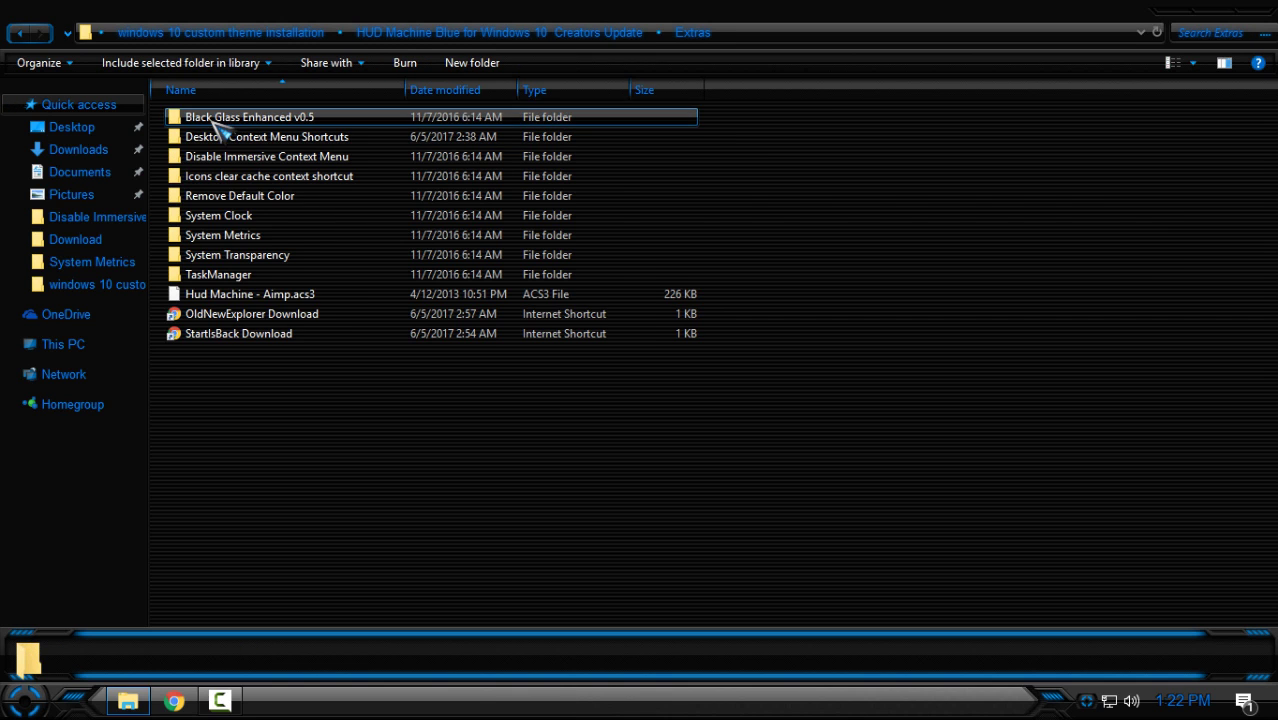
Step: Peek inside Desktop Context Menu Shortcuts, then select the System Clock, Metrics, Transparency and TaskManager folders
left_click_drag(190, 416, 395, 440)
left_click(214, 120)
left_click(285, 148)
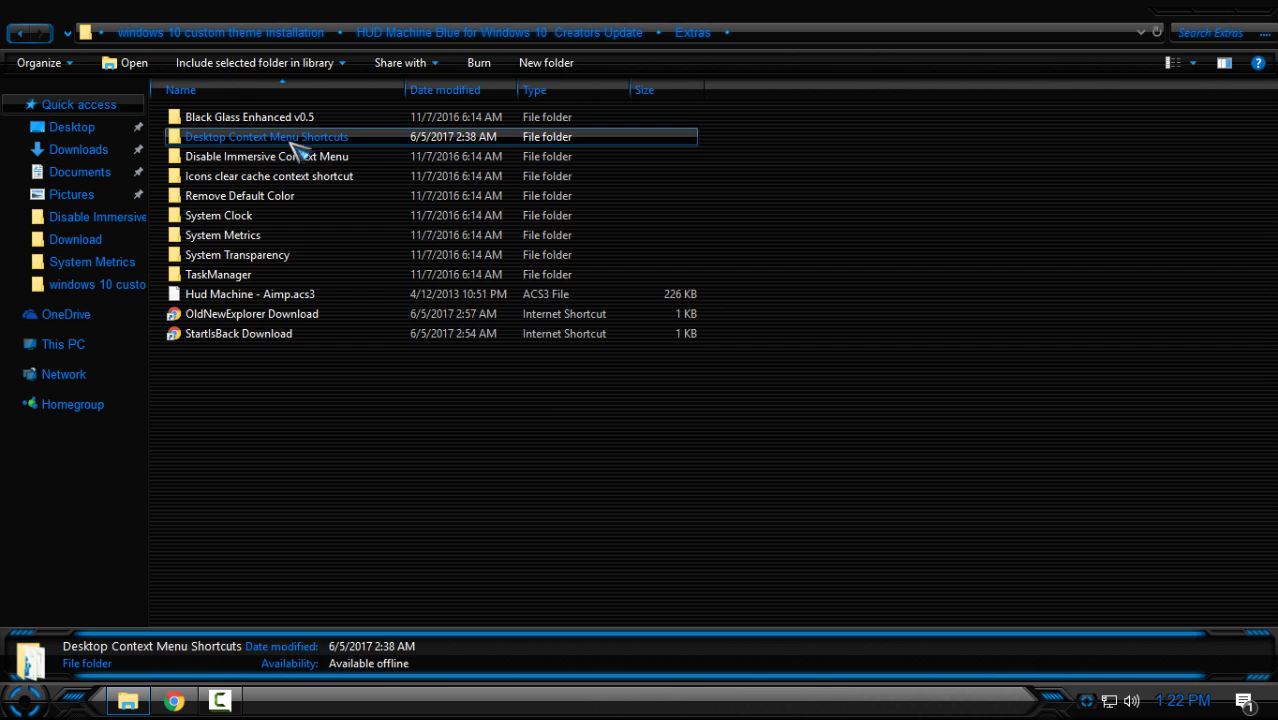
double_click(303, 147)
left_click_drag(245, 266, 250, 218)
left_click(21, 33)
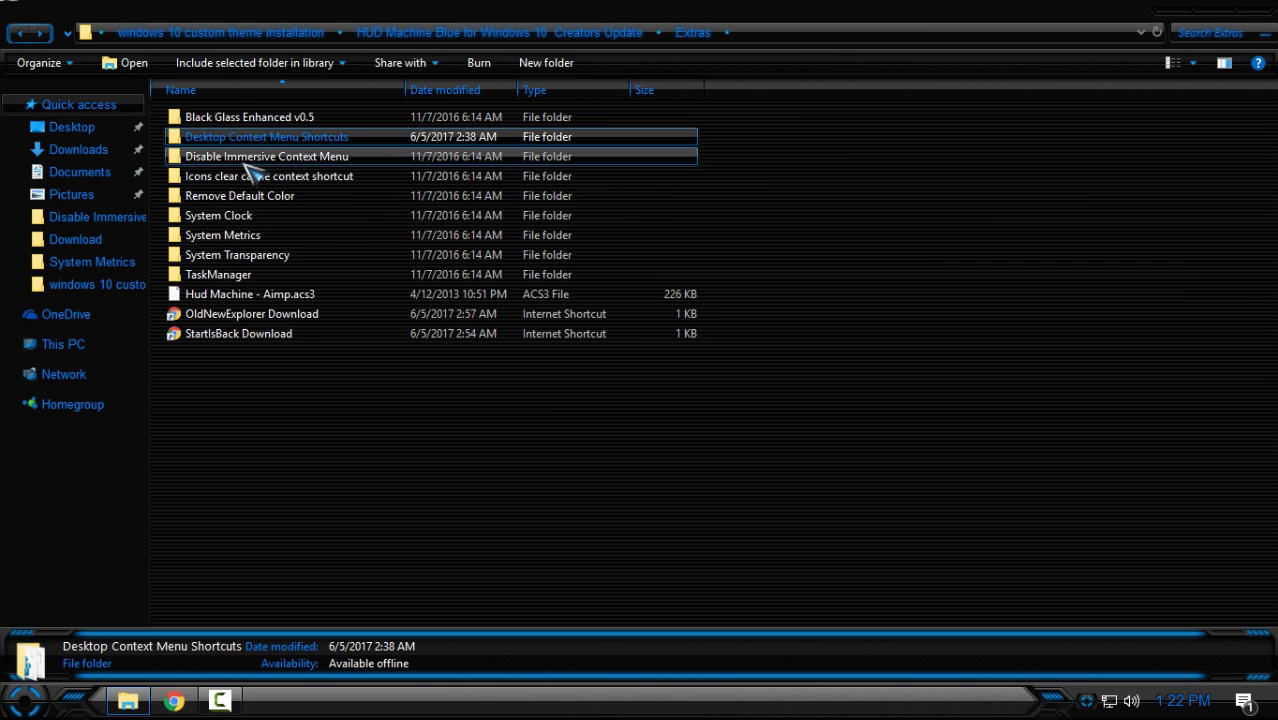
left_click(247, 222)
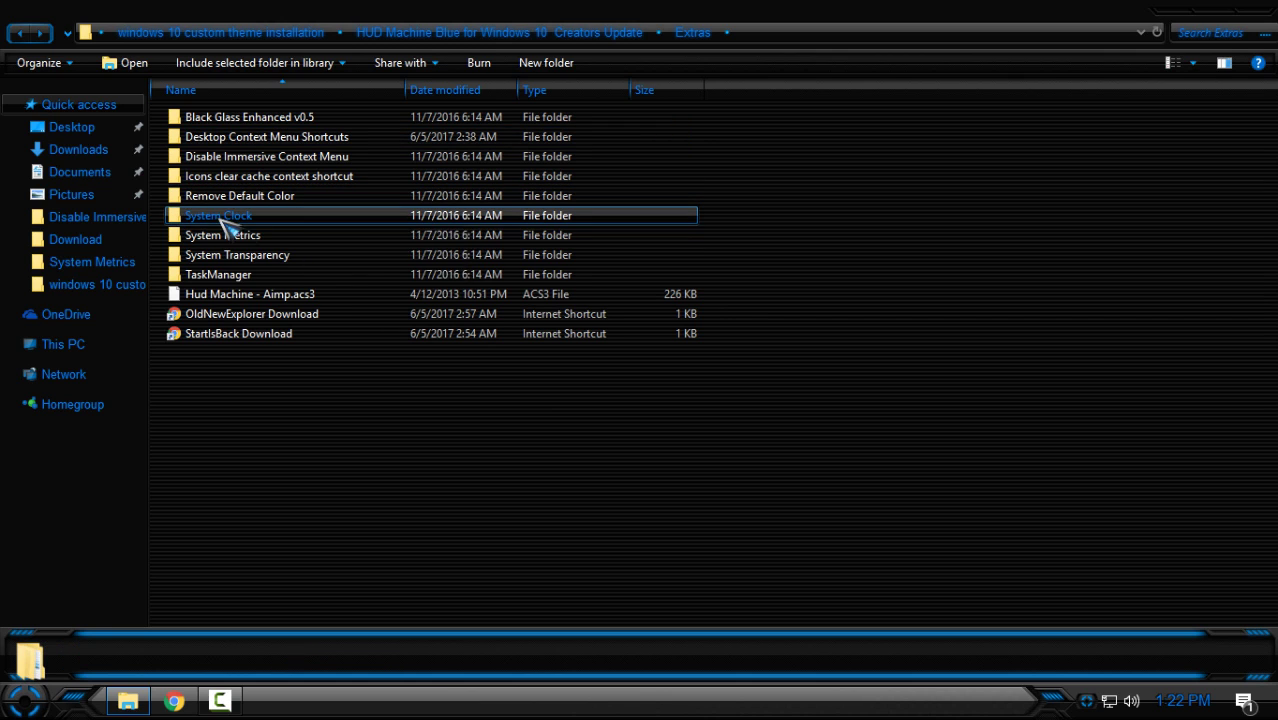
left_click(266, 238)
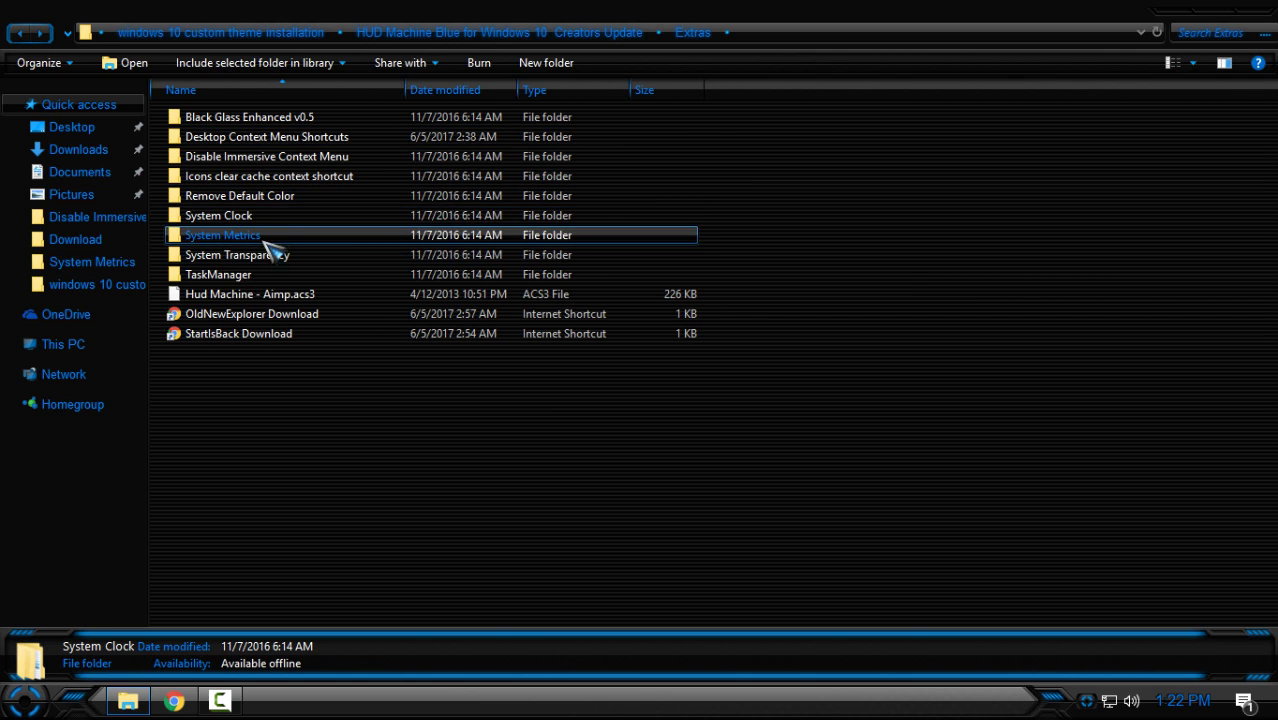
left_click(264, 256)
left_click(250, 277)
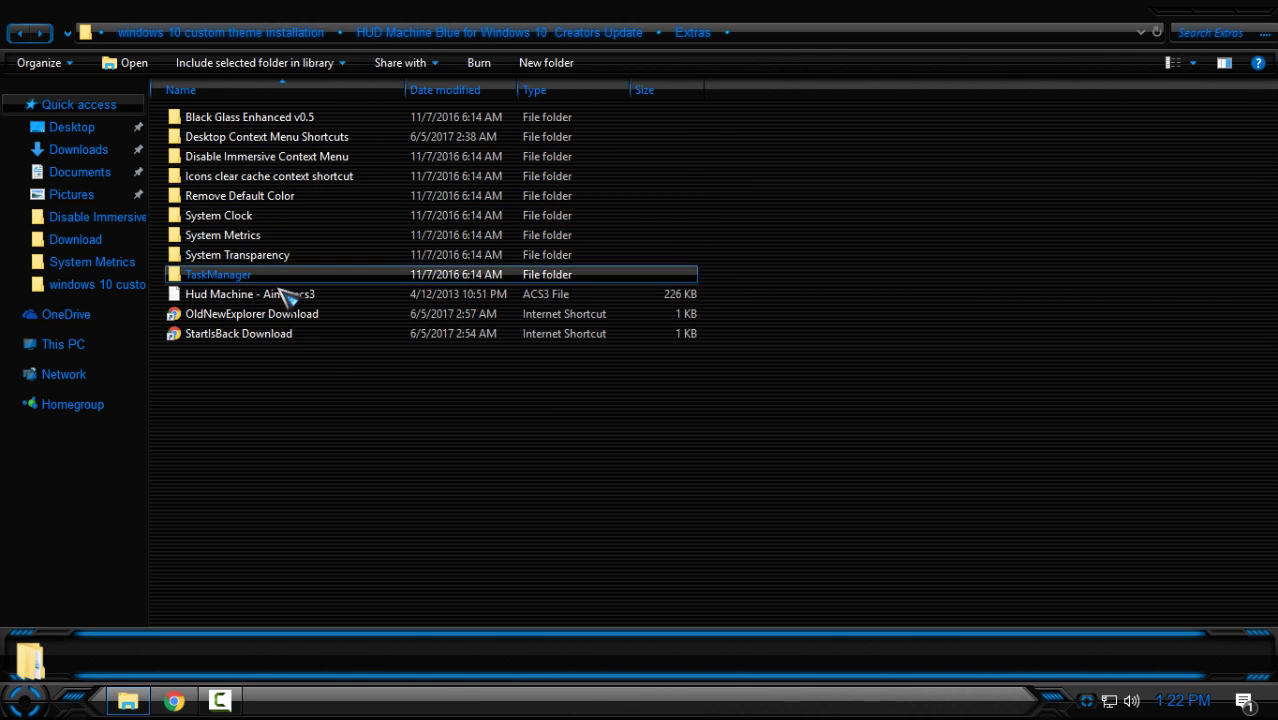